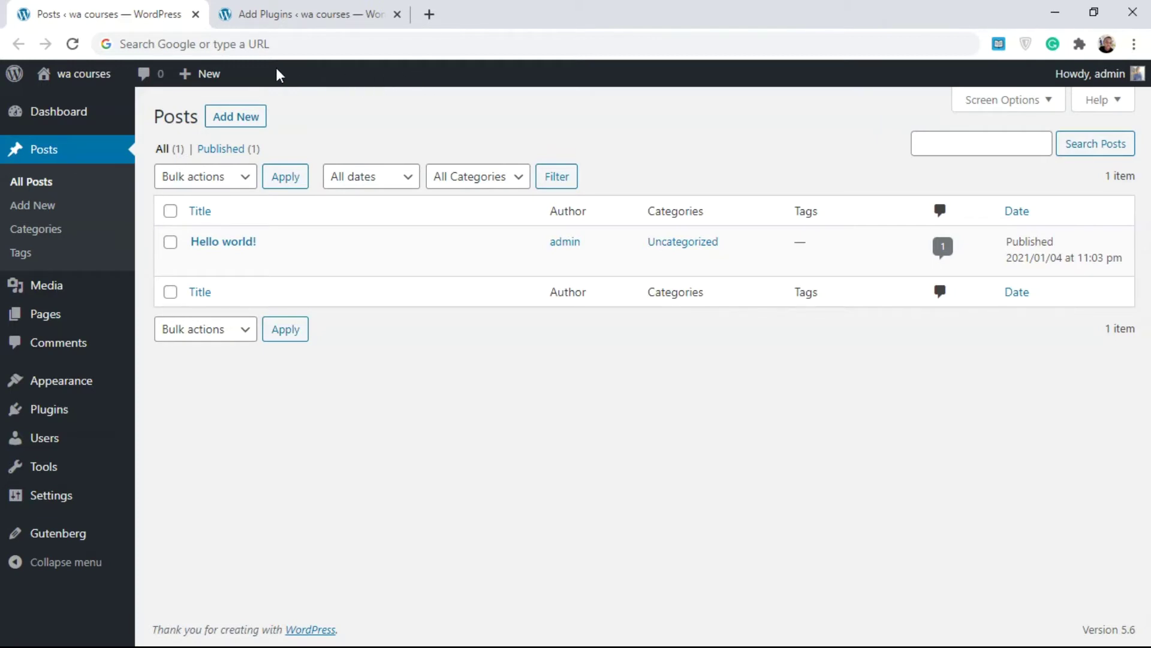
Use Posts > Add New to start a new blank post in the block editor
mouse_move(206, 74)
click(243, 124)
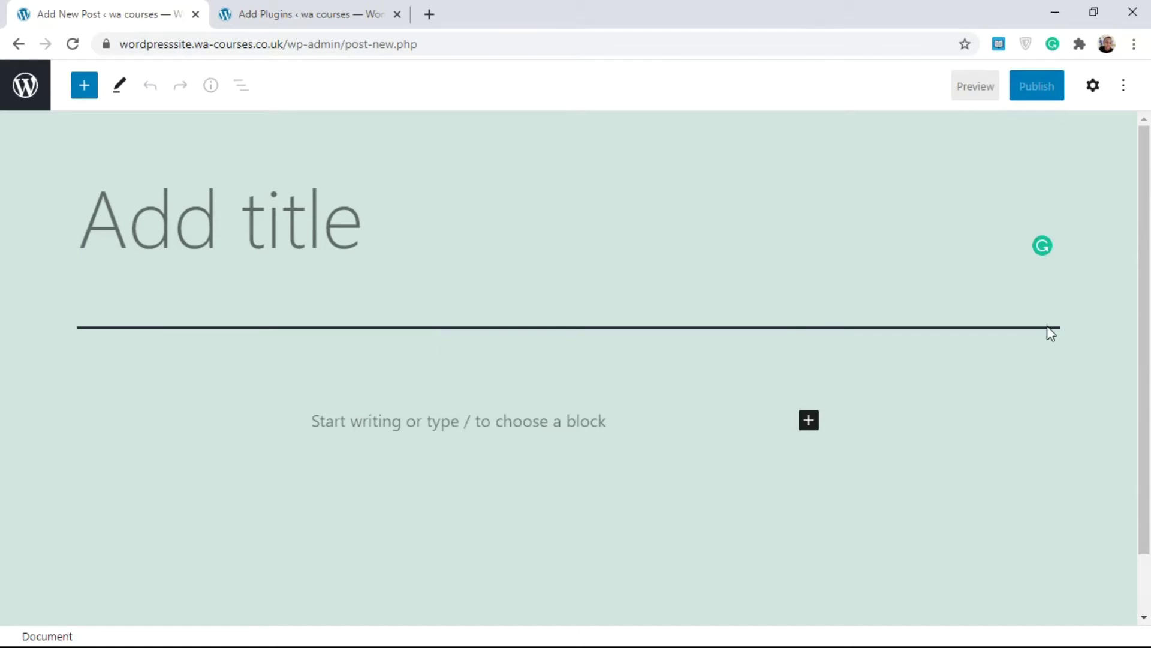
mouse_move(1138, 324)
mouse_down()
mouse_move(1142, 364)
mouse_move(1143, 316)
mouse_up()
Title the post 'Post Title' and type four filler paragraphs in the body
click(238, 230)
text(Post )
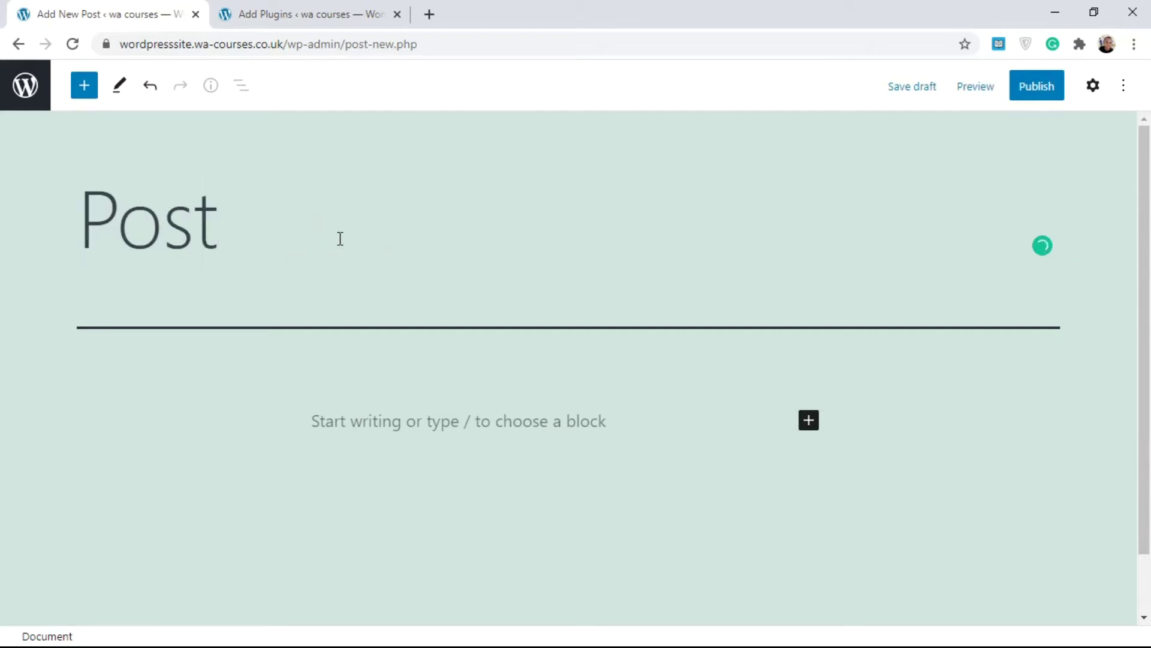
text(Title)
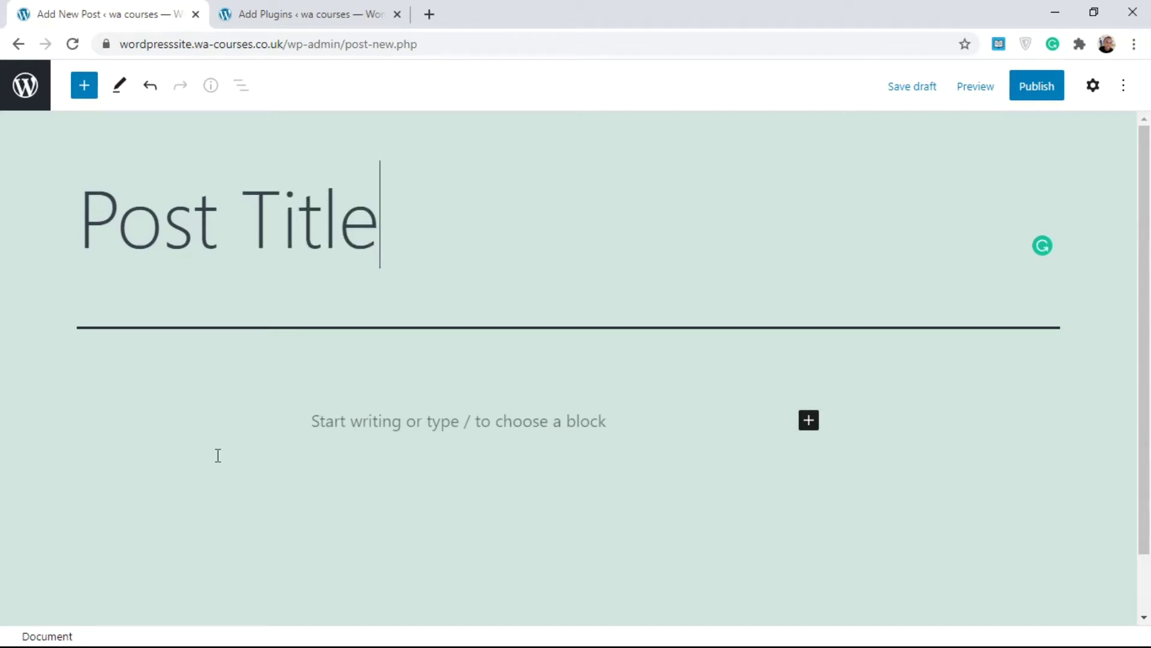
click(439, 422)
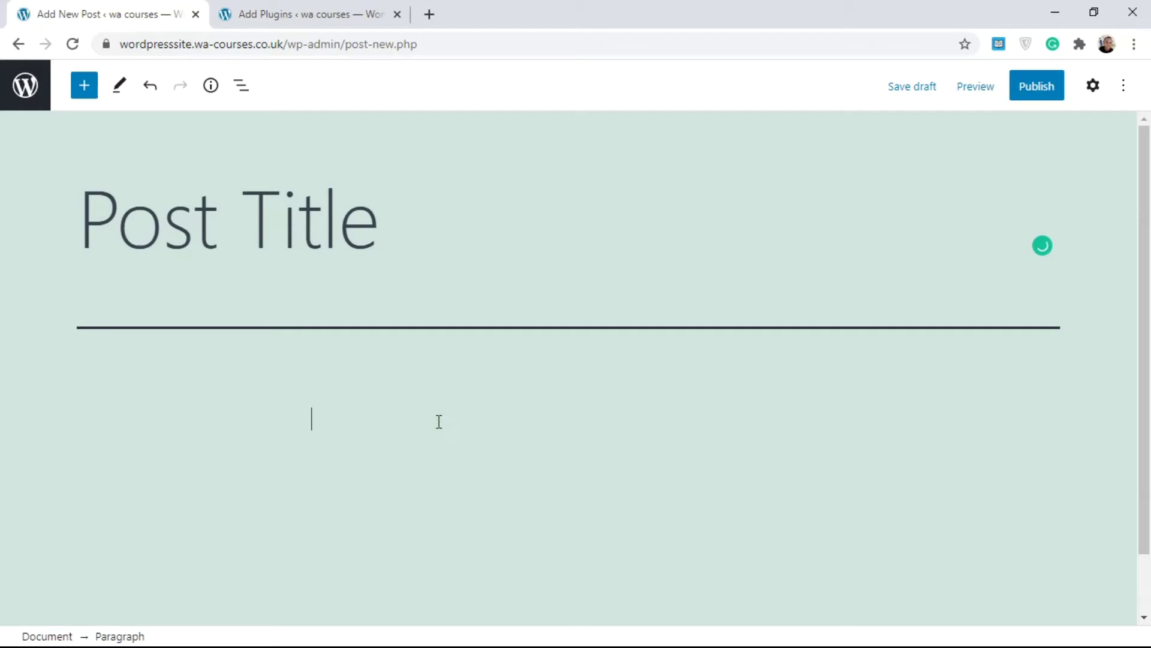
text(gbbubgu)
key(Return)
text(bhbjhbj)
key(Return)
text(njbj)
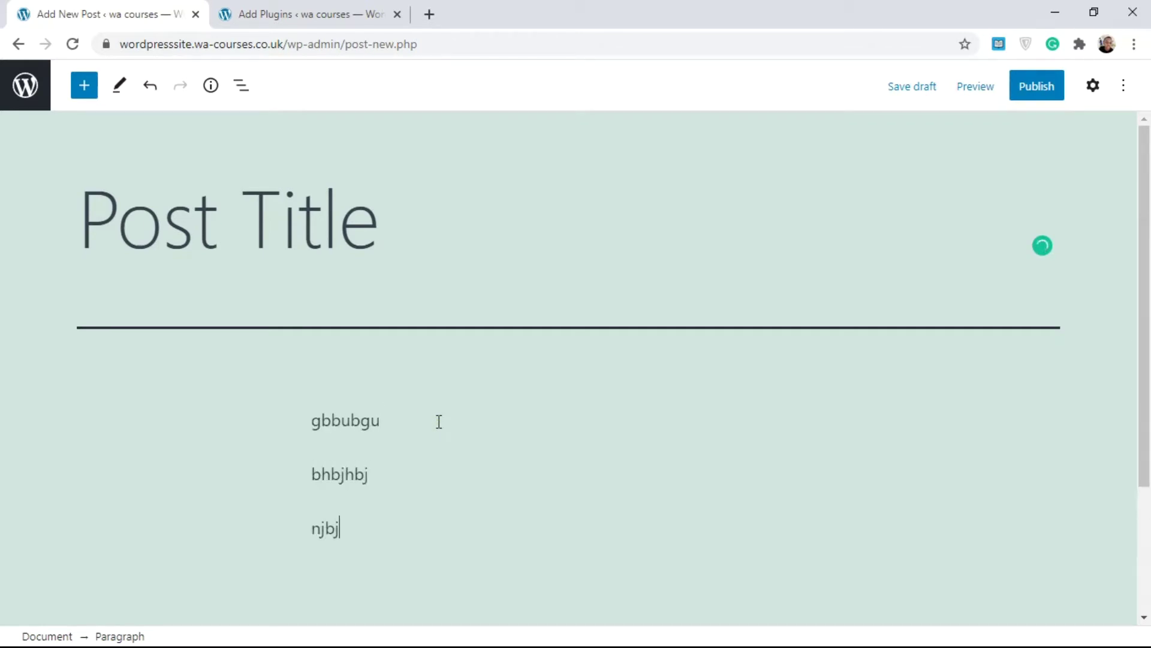
key(Return)
text(knkjnkjnkjbkjbkj)
key(Return)
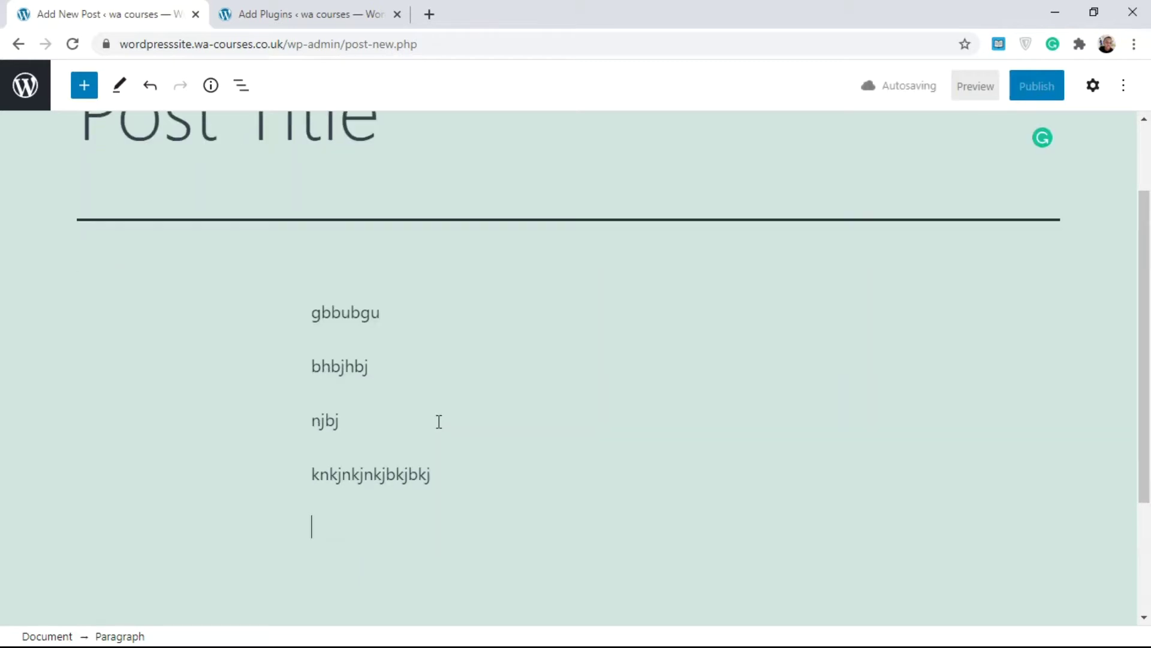
Select the filler paragraphs and delete them, leaving the body empty
key(shift+Home)
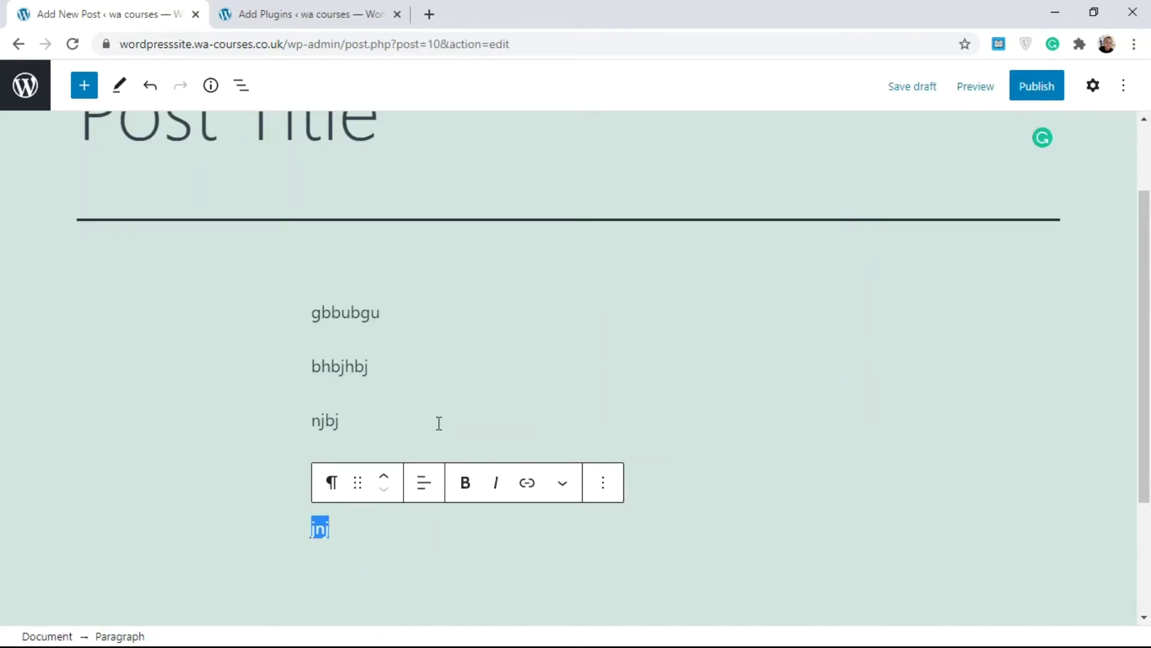
shift+click(312, 326)
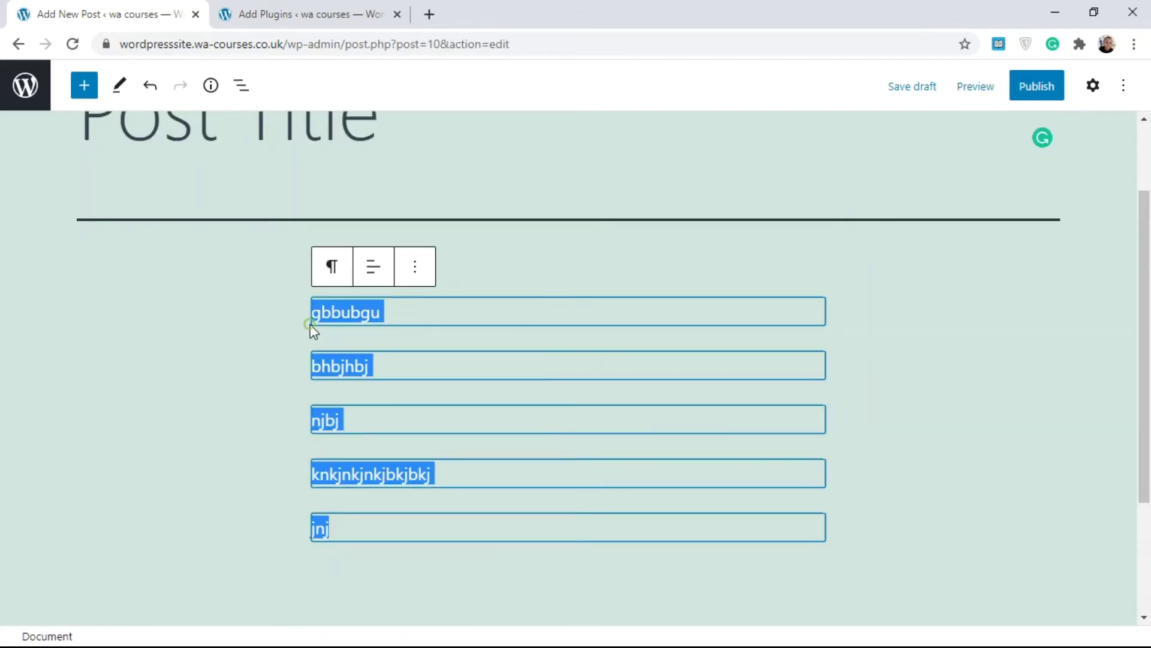
click(415, 270)
click(559, 274)
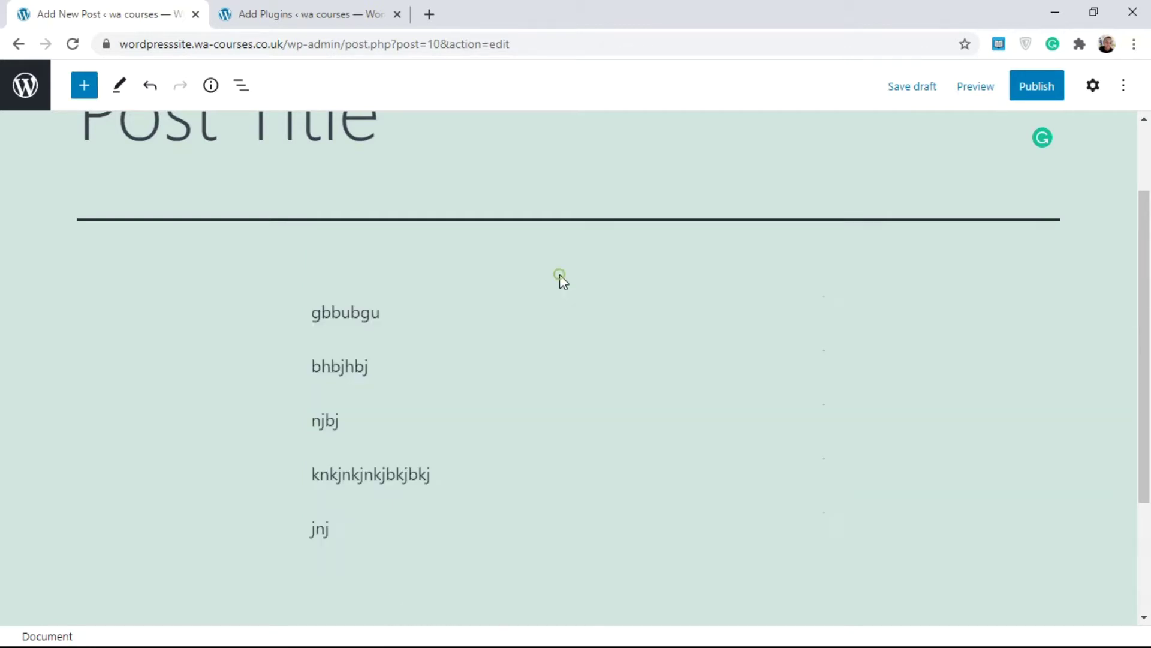
click(393, 320)
click(365, 541)
key(BackSpace)
key(BackSpace)
key(BackSpace)
key(BackSpace)
key(BackSpace)
key(BackSpace)
key(BackSpace)
key(BackSpace)
key(BackSpace)
key(BackSpace)
key(BackSpace)
key(BackSpace)
key(BackSpace)
key(BackSpace)
key(BackSpace)
key(BackSpace)
key(BackSpace)
key(BackSpace)
key(BackSpace)
key(BackSpace)
key(BackSpace)
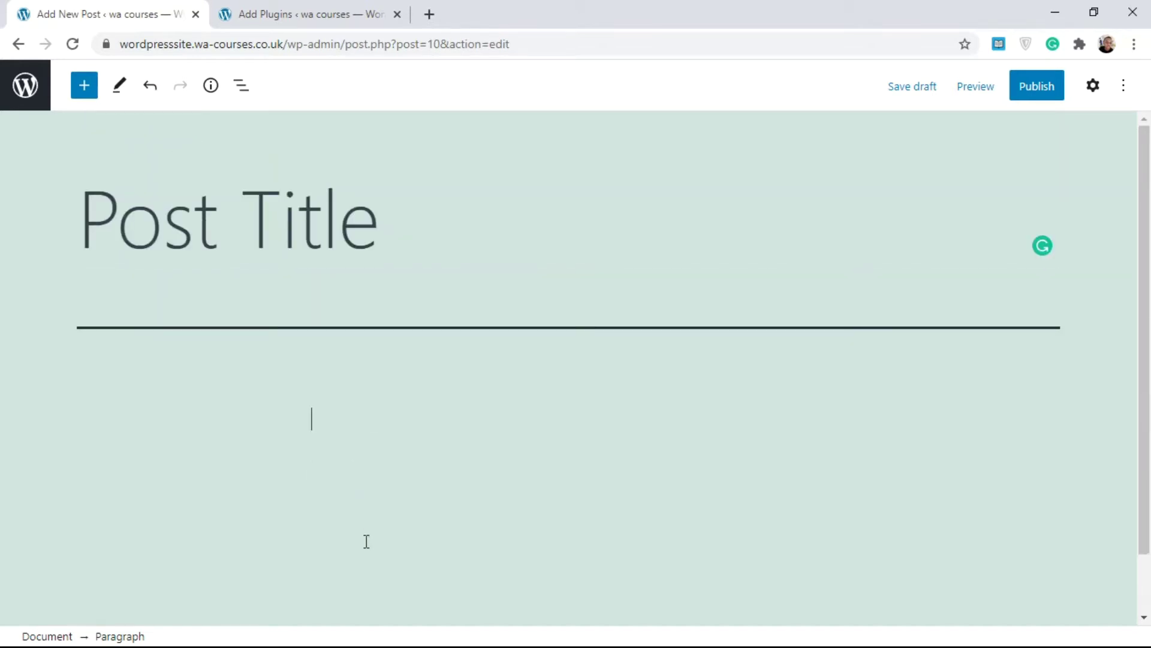
click(866, 509)
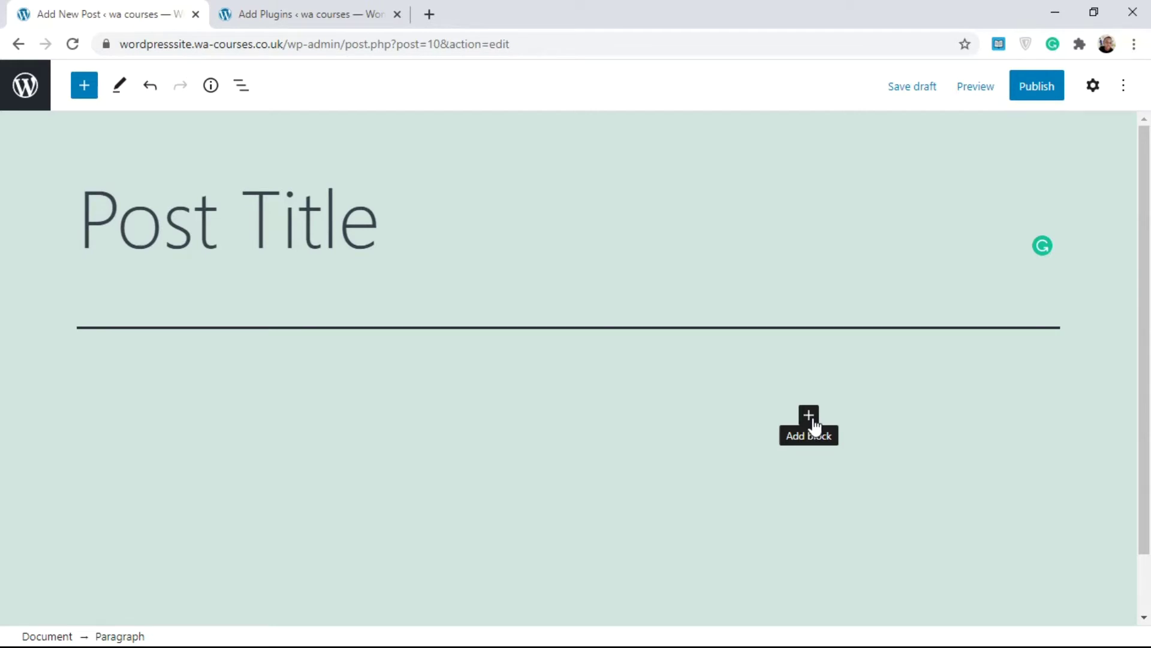
After browsing the block library, search 'hea' in the inserter and add a Heading block
click(813, 422)
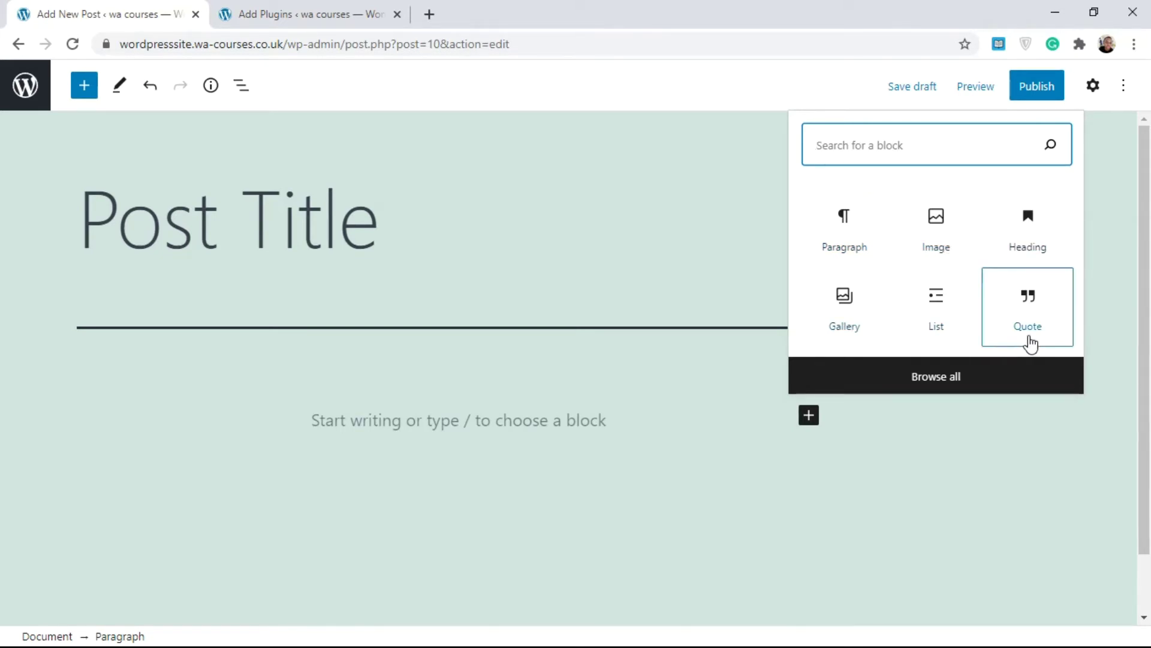
click(955, 393)
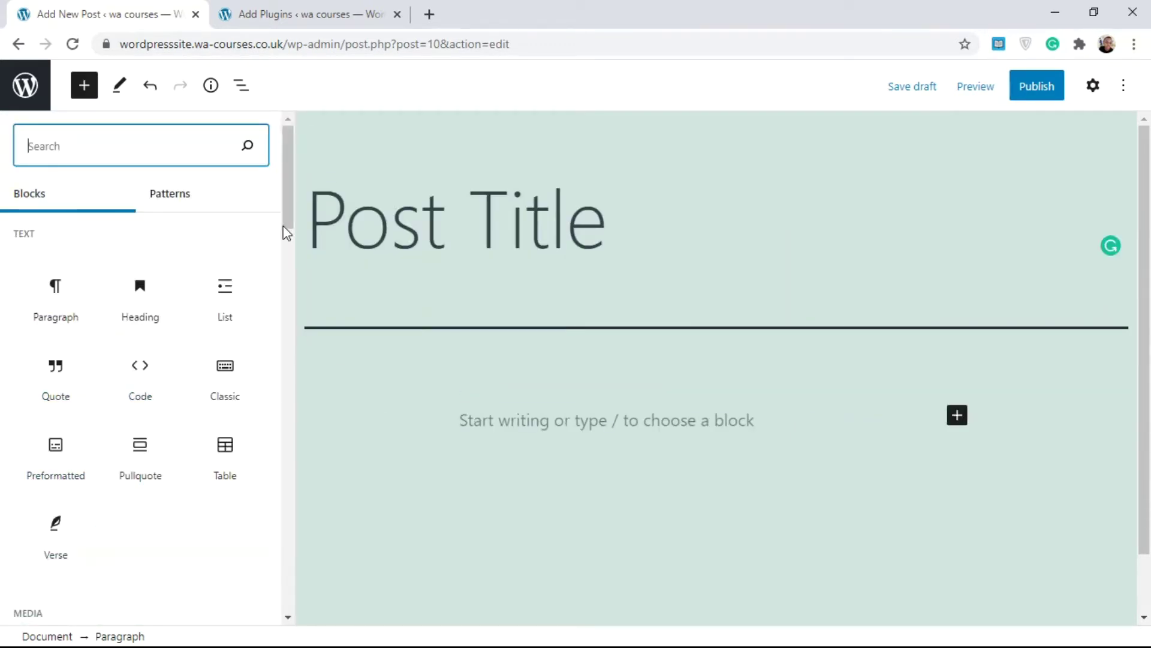
click(291, 246)
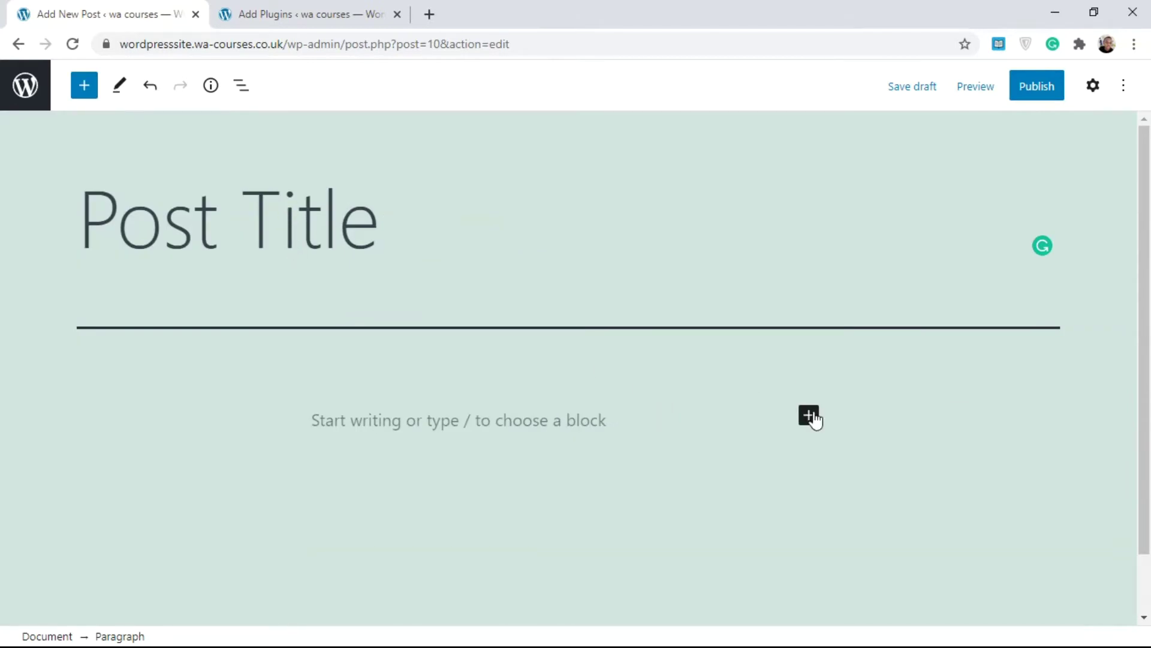
click(809, 415)
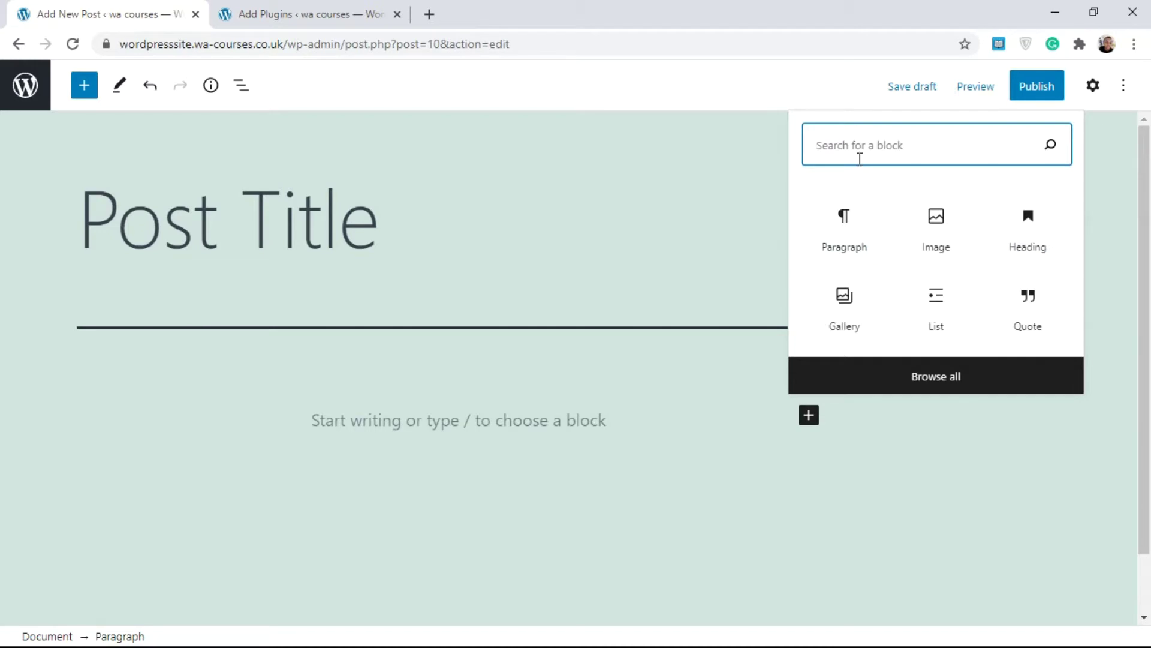
text(v)
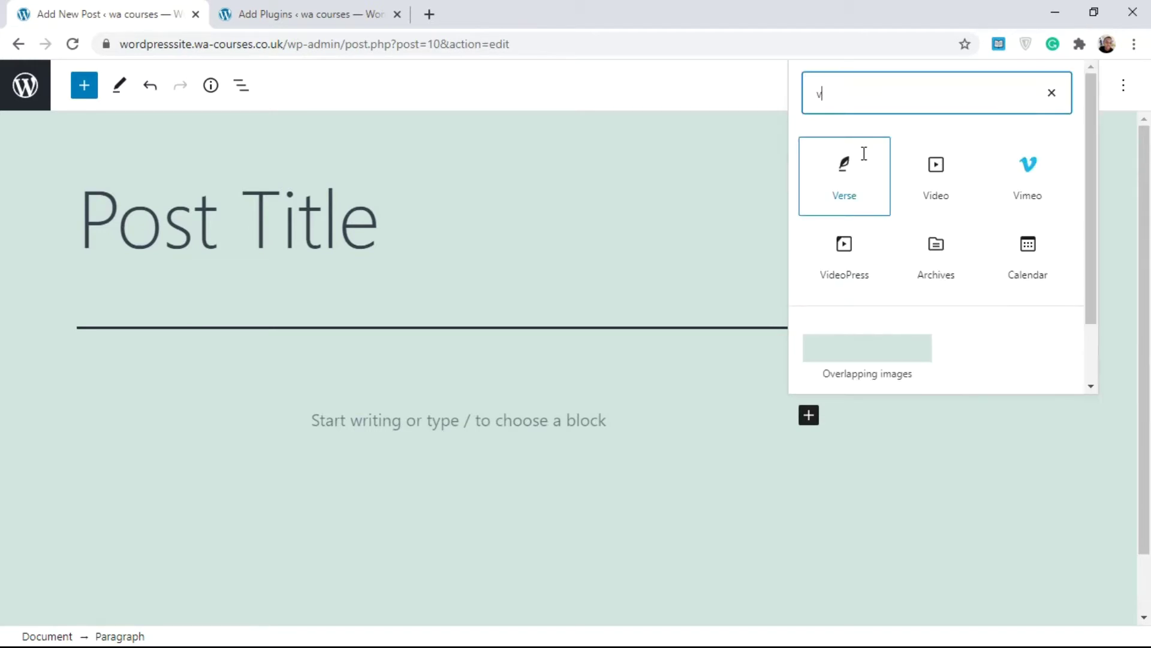
text(ideo)
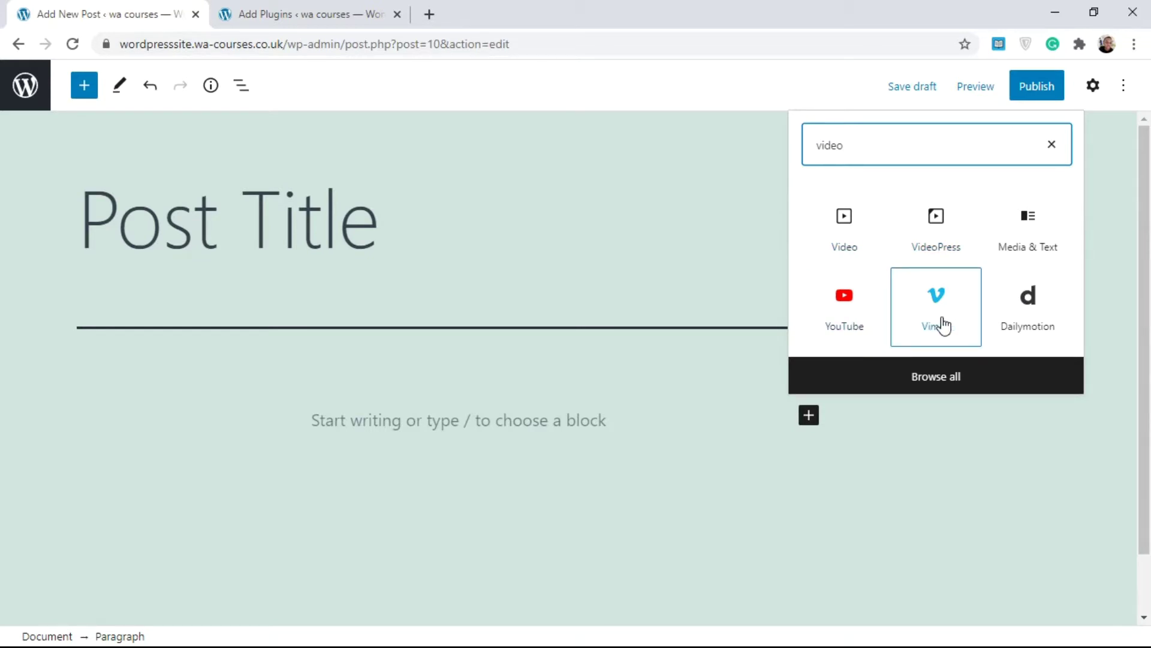
key(BackSpace)
key(BackSpace)
key(BackSpace)
key(BackSpace)
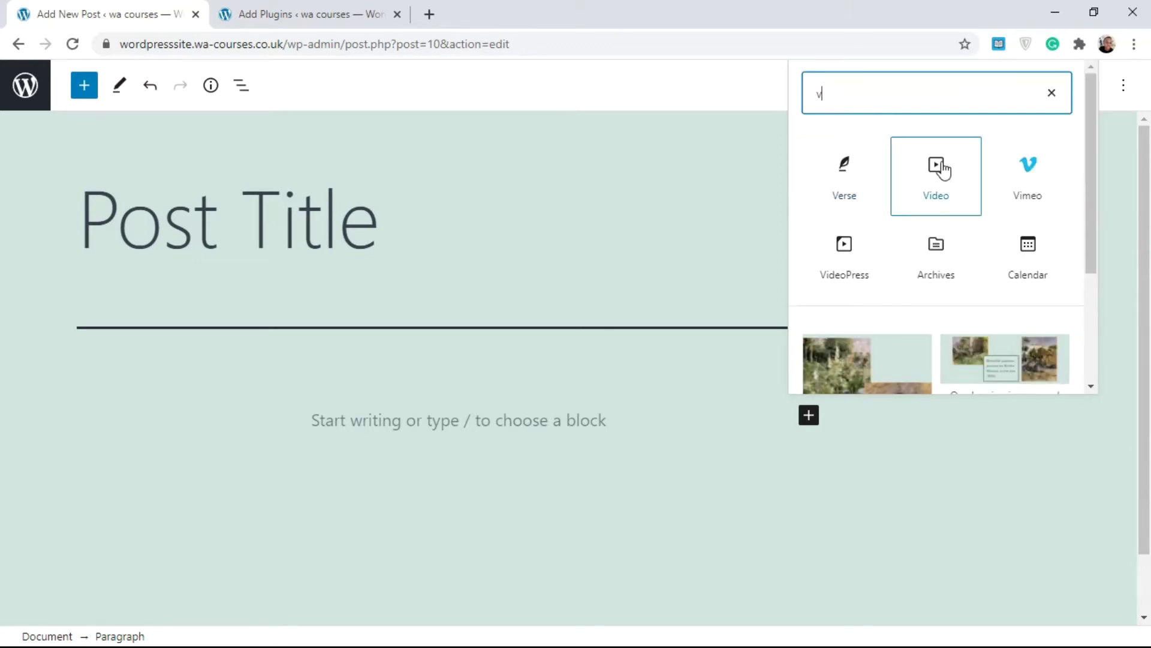
key(BackSpace)
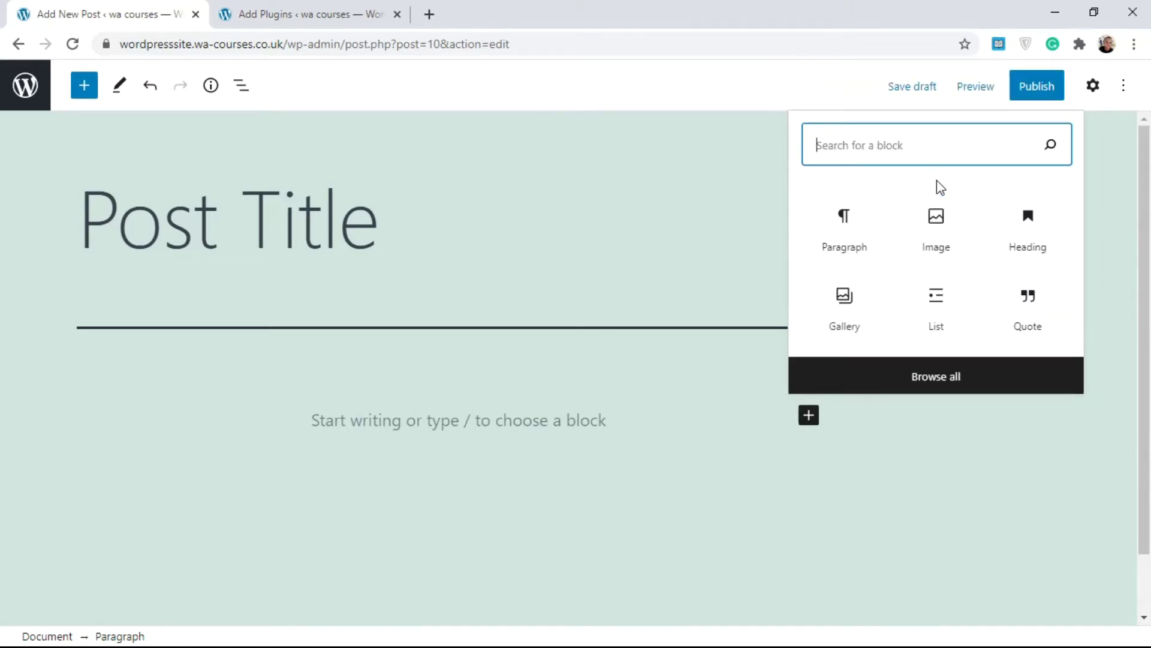
text(hea)
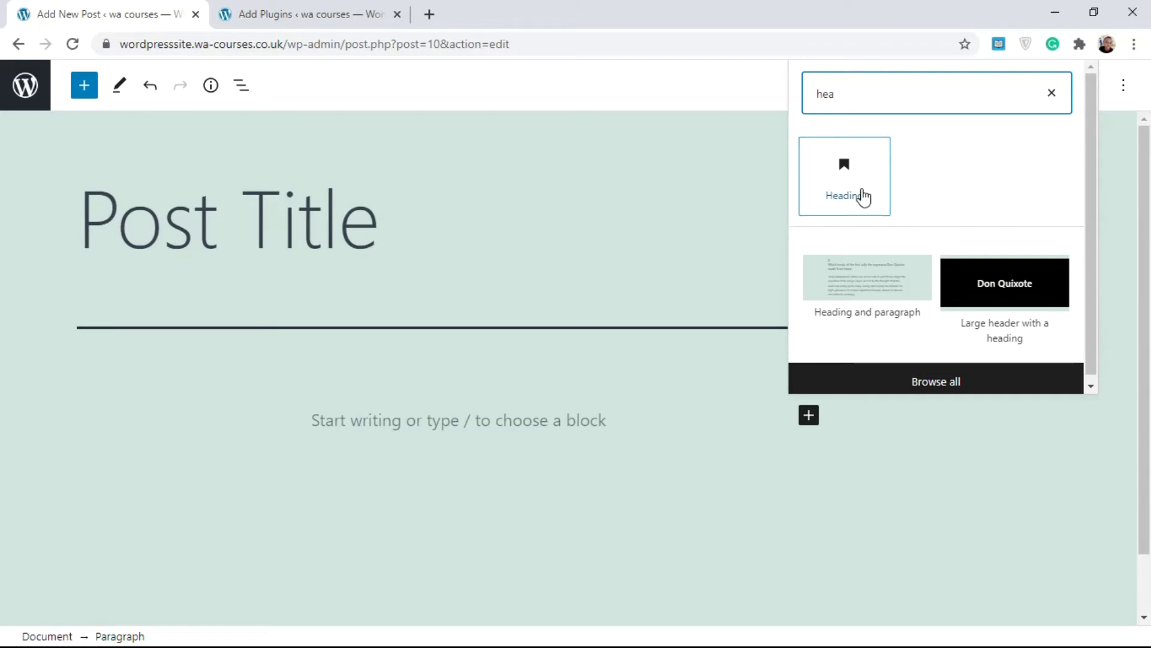
click(846, 196)
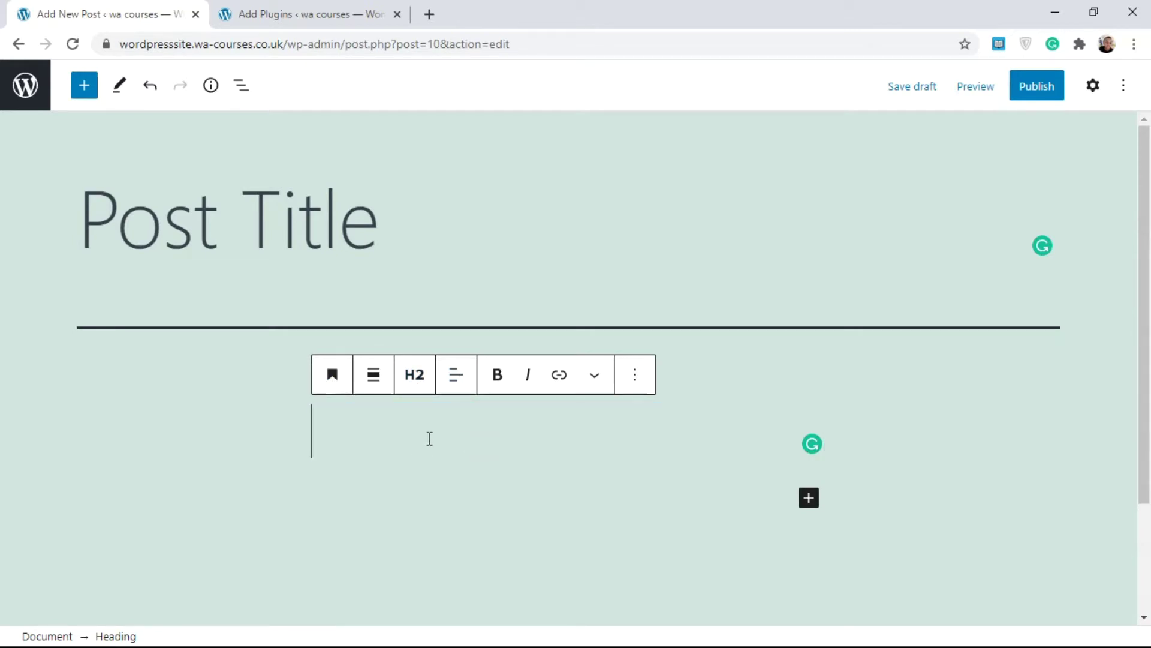
Try centre and right alignment on the empty heading, then align it left
click(373, 381)
click(378, 387)
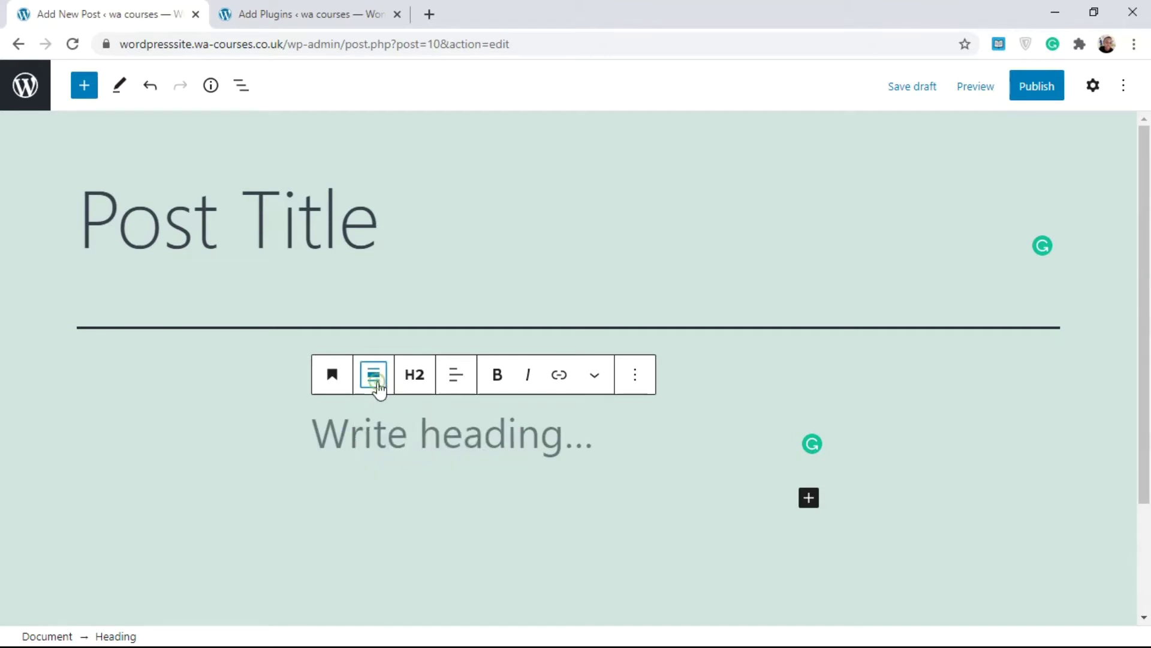
click(468, 379)
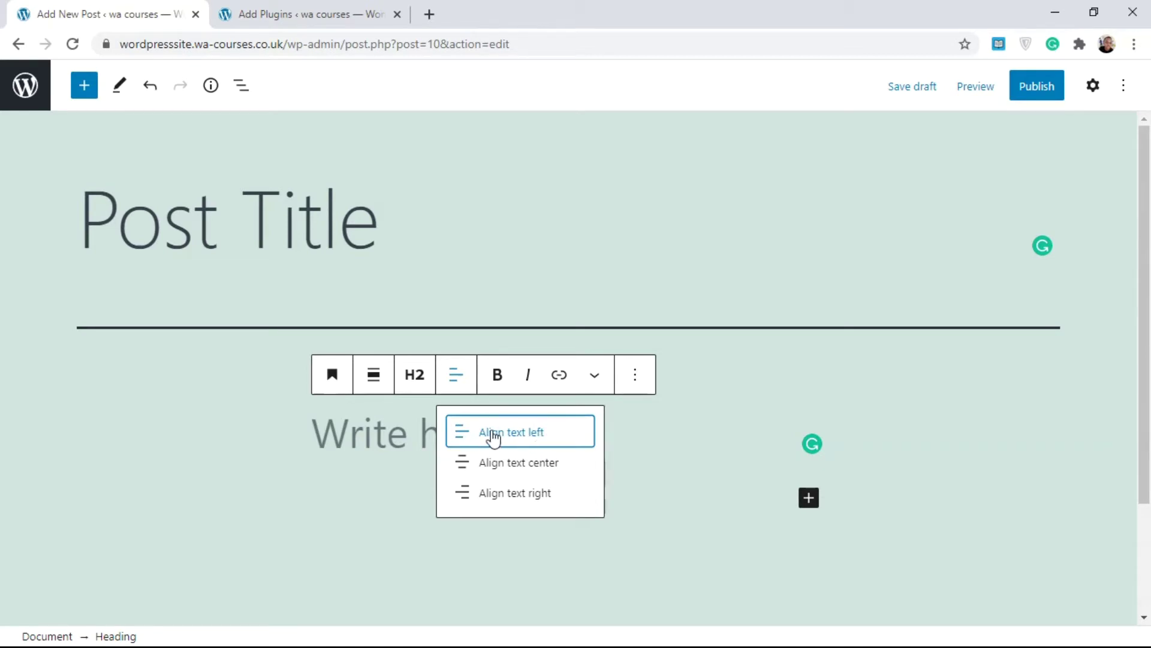
click(512, 465)
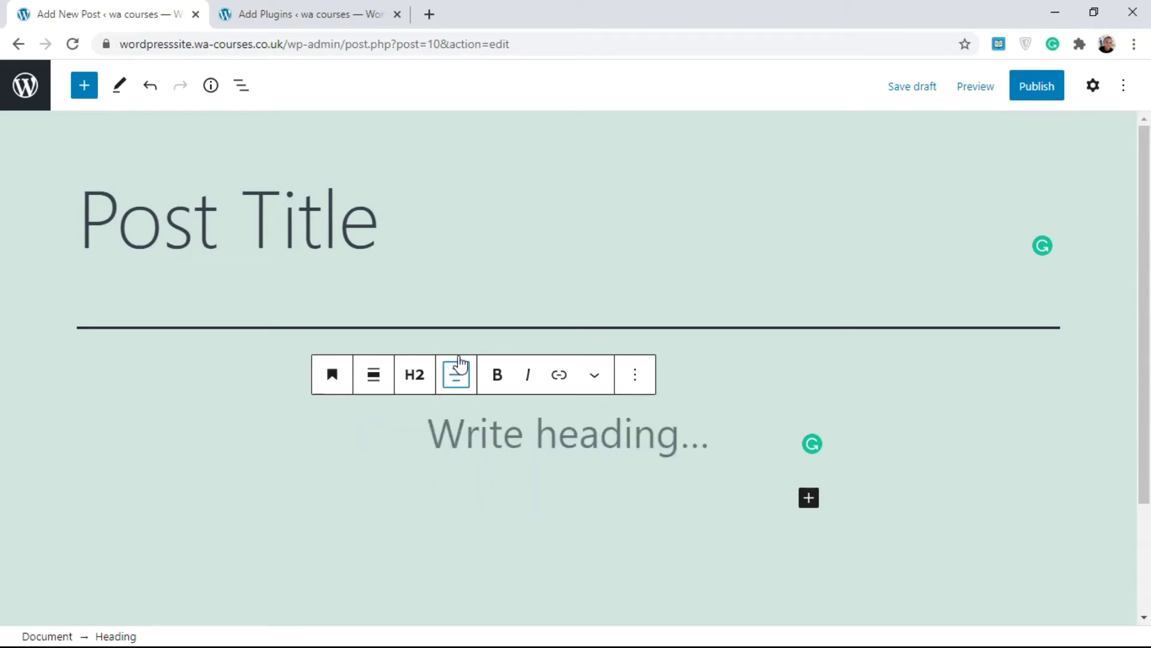
click(464, 371)
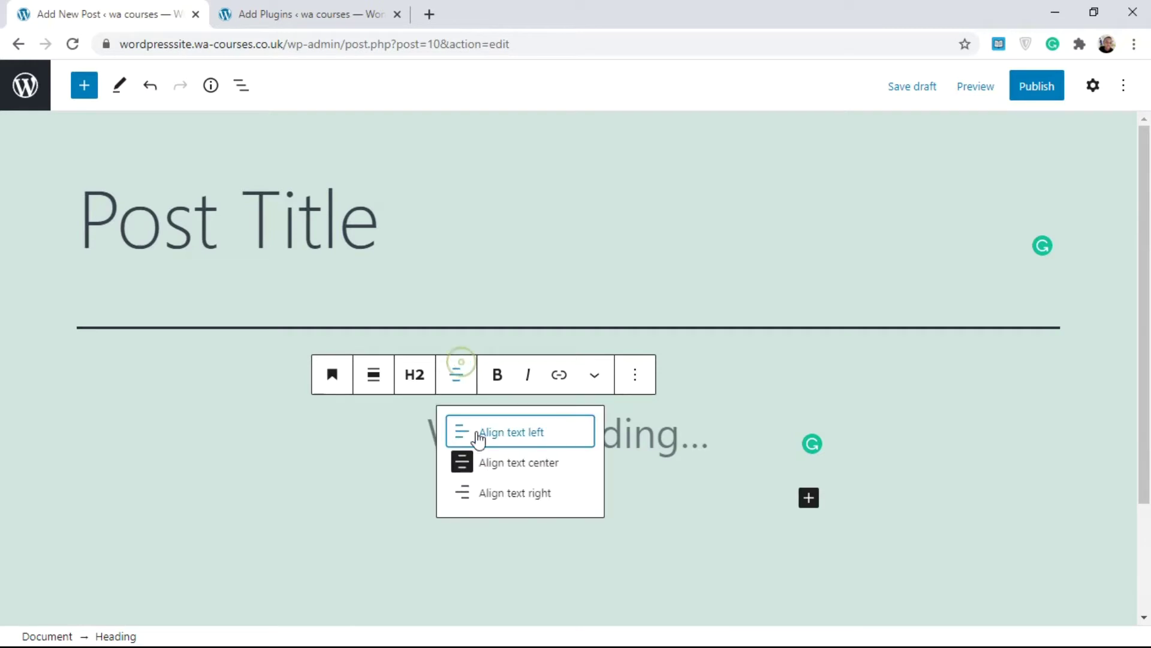
click(519, 495)
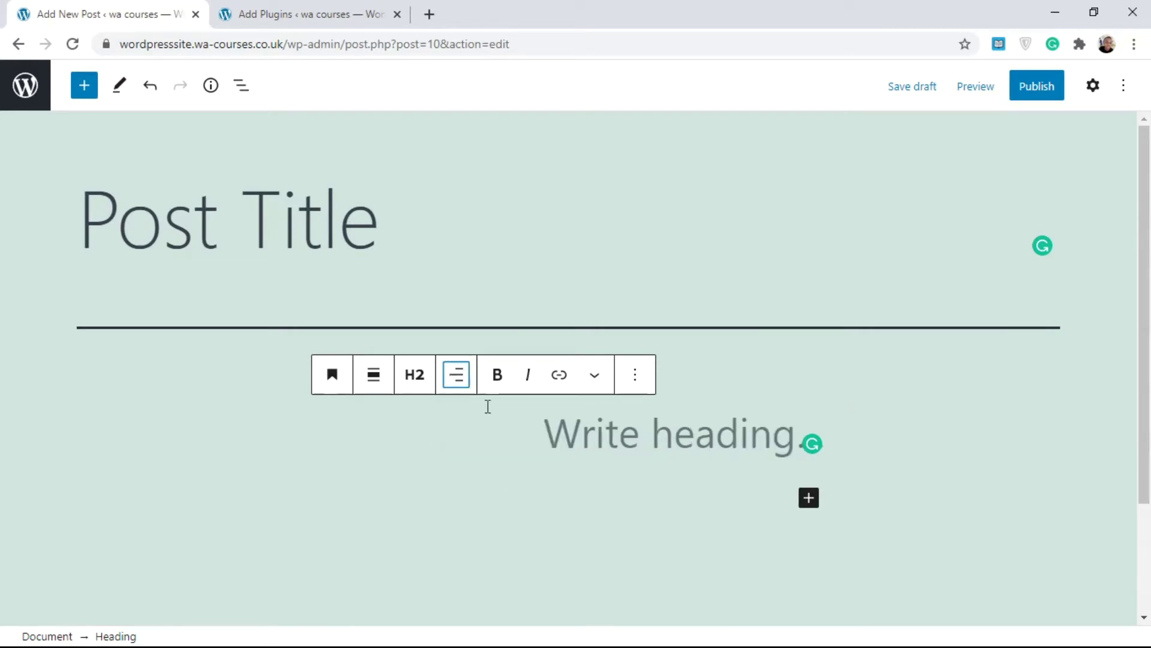
click(451, 379)
click(494, 443)
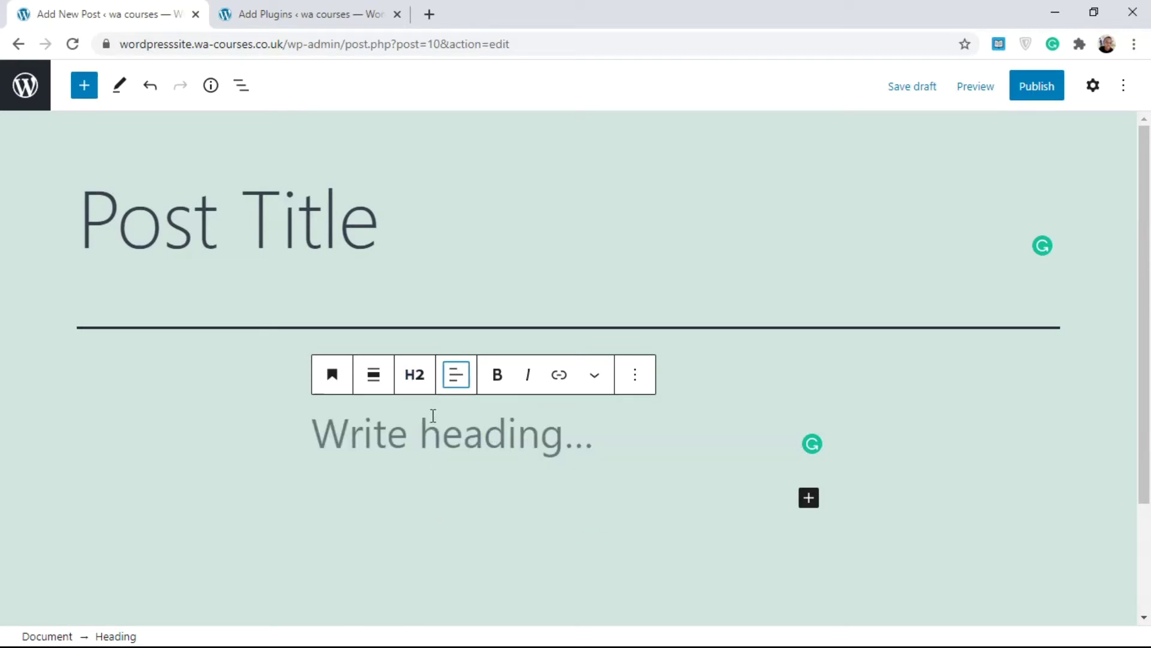
click(408, 379)
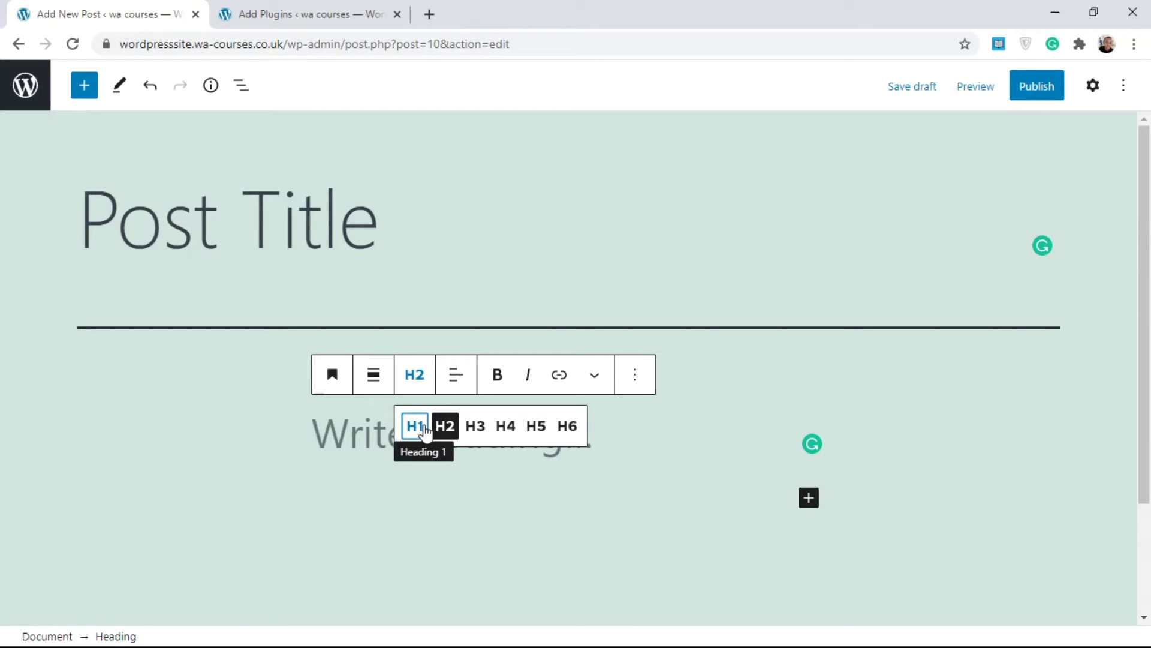
click(505, 428)
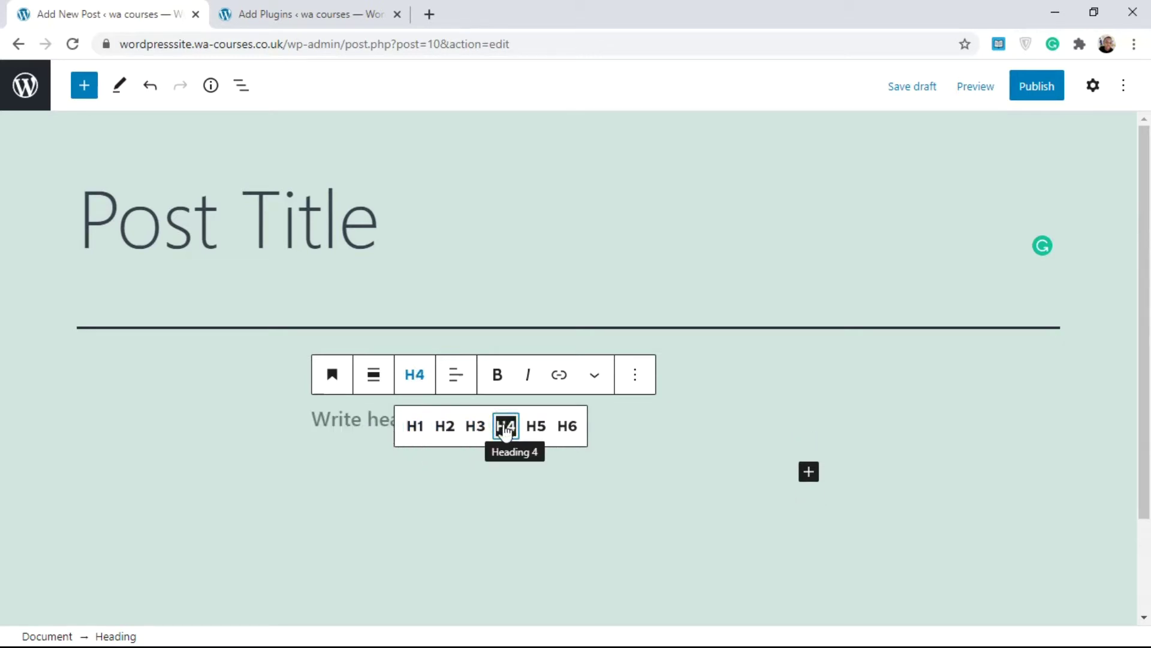
click(445, 427)
click(415, 427)
click(443, 427)
click(352, 423)
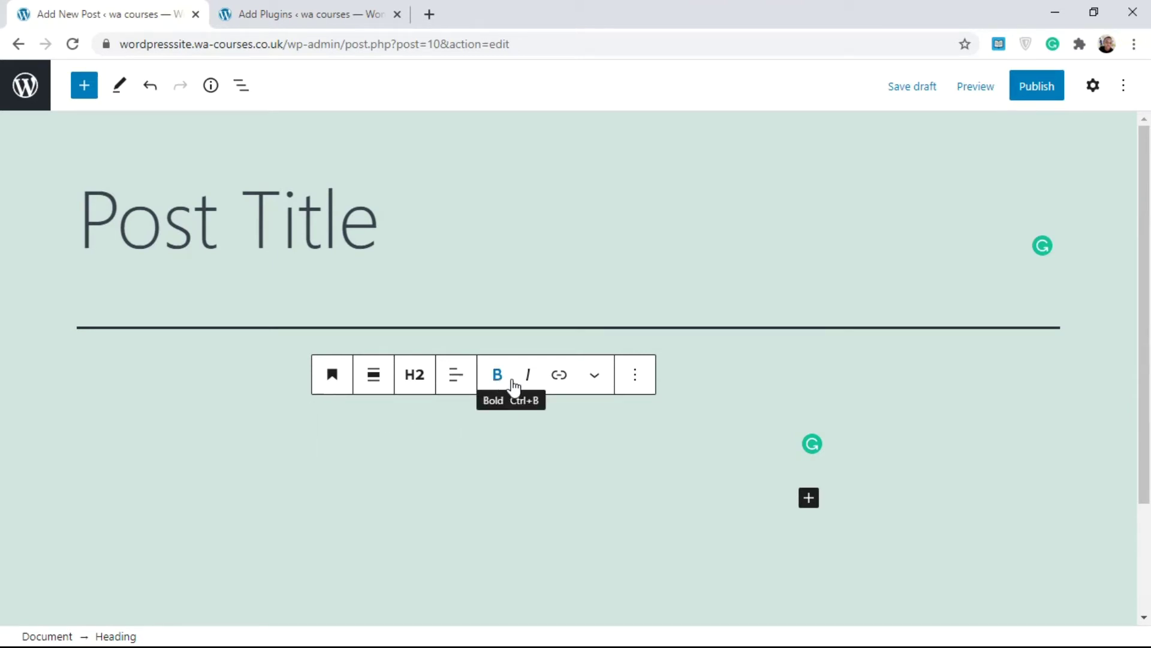
click(594, 380)
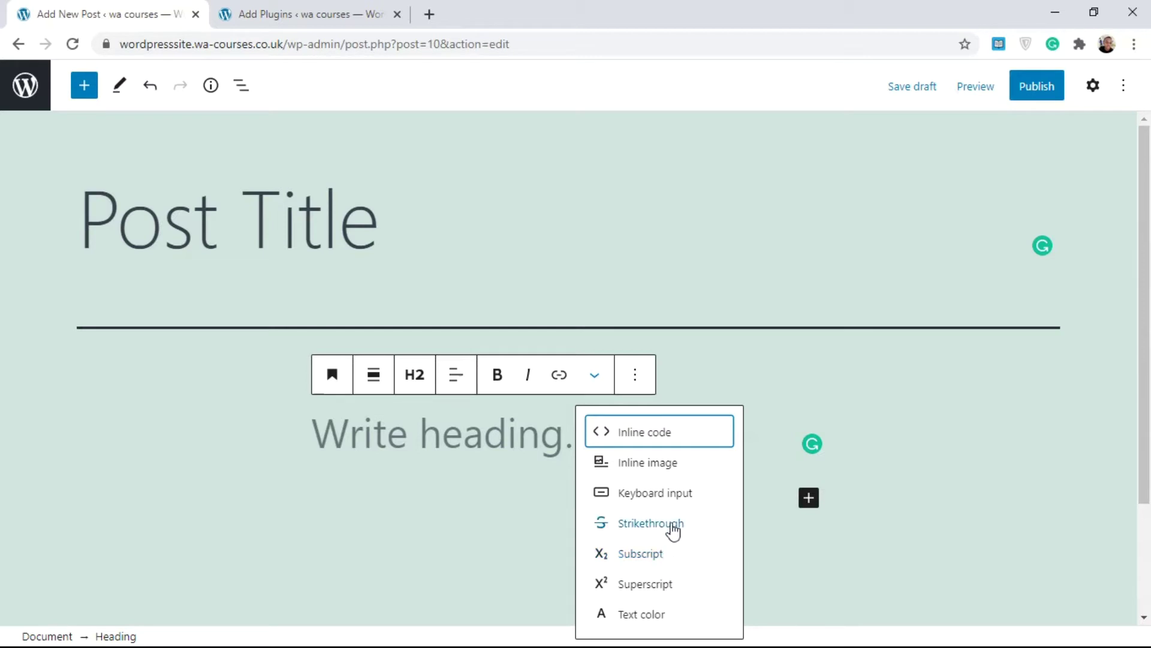
click(600, 377)
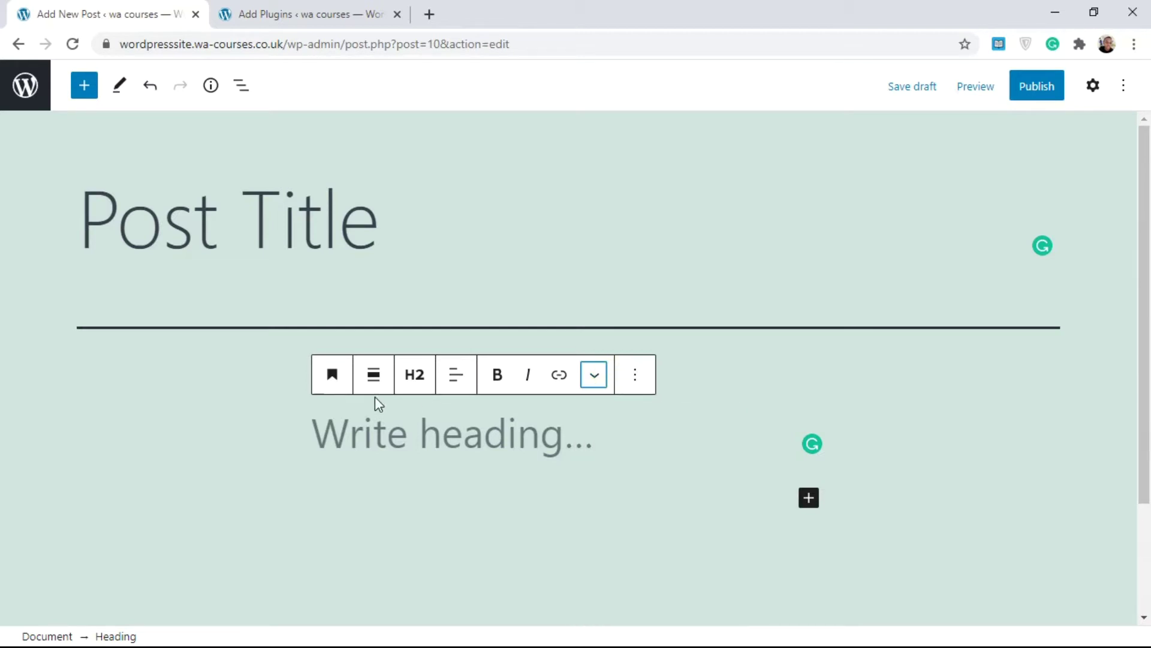
click(386, 432)
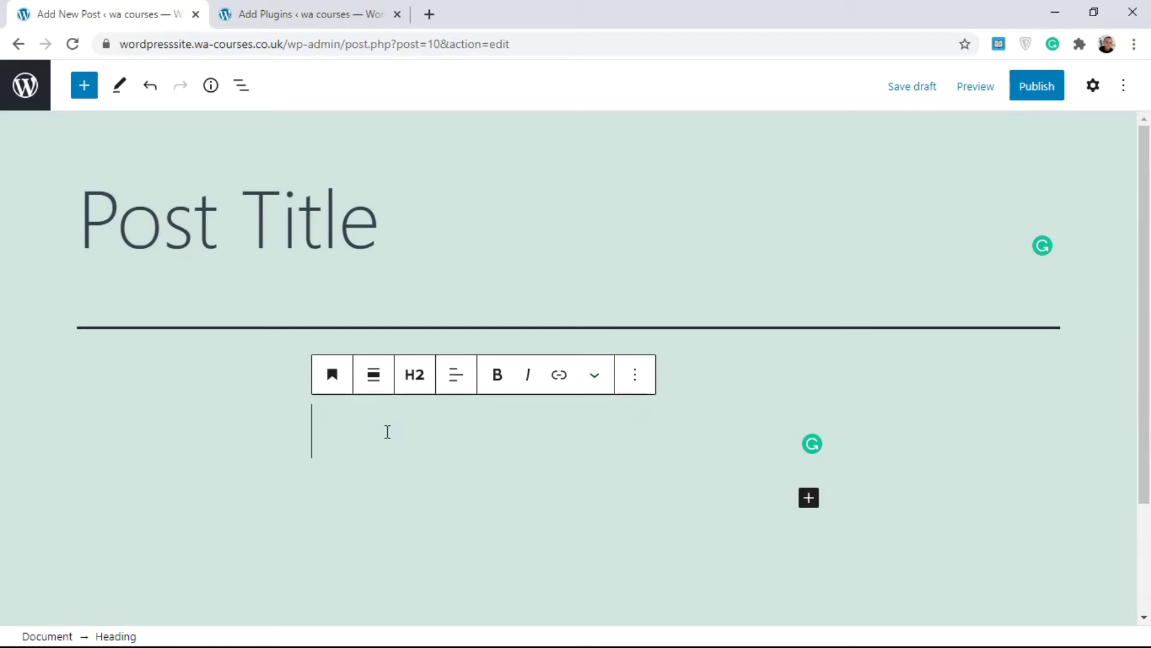
Enter 'Post Title 1' as the heading text and add a paragraph block below it
text(Post)
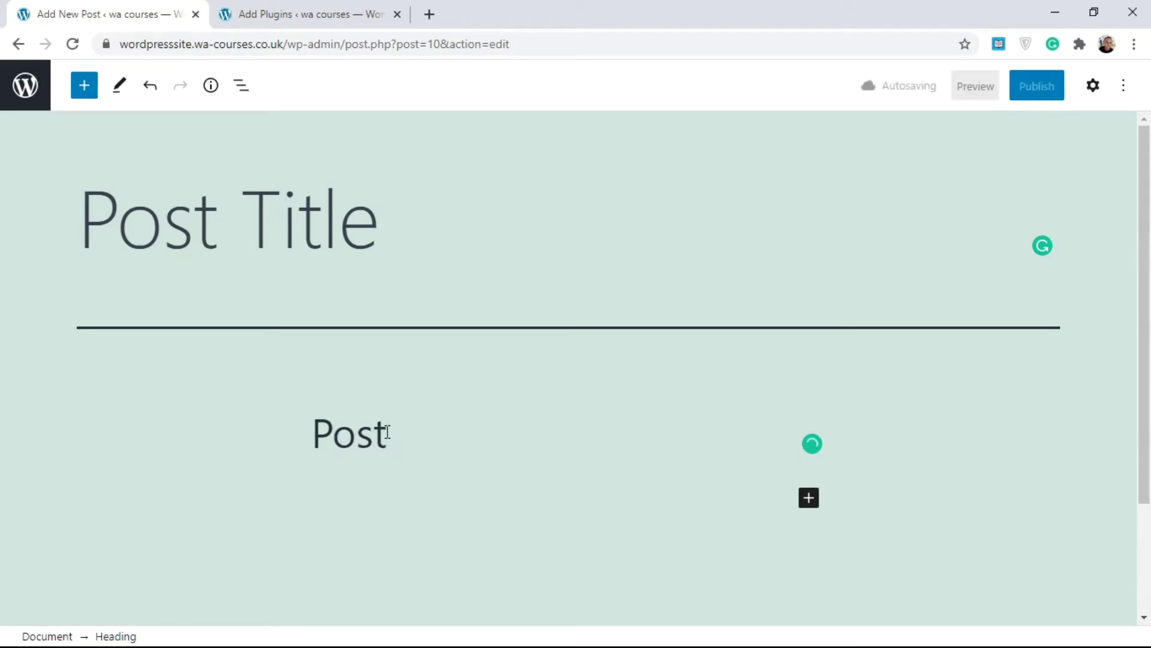
text( Titl)
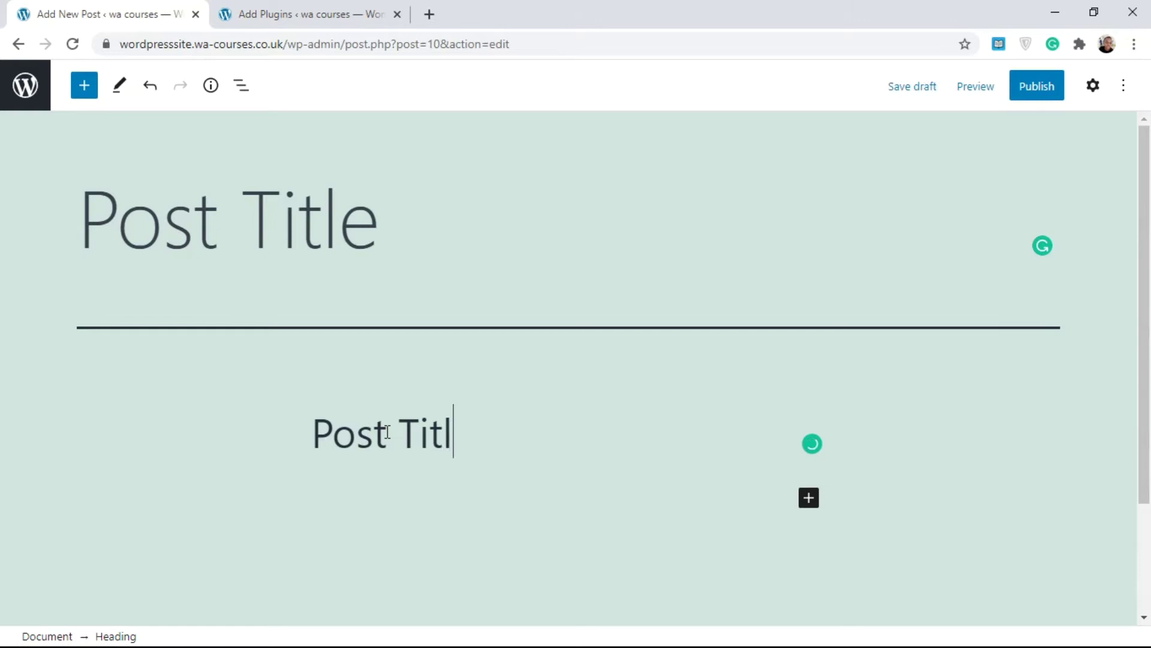
text(e 1)
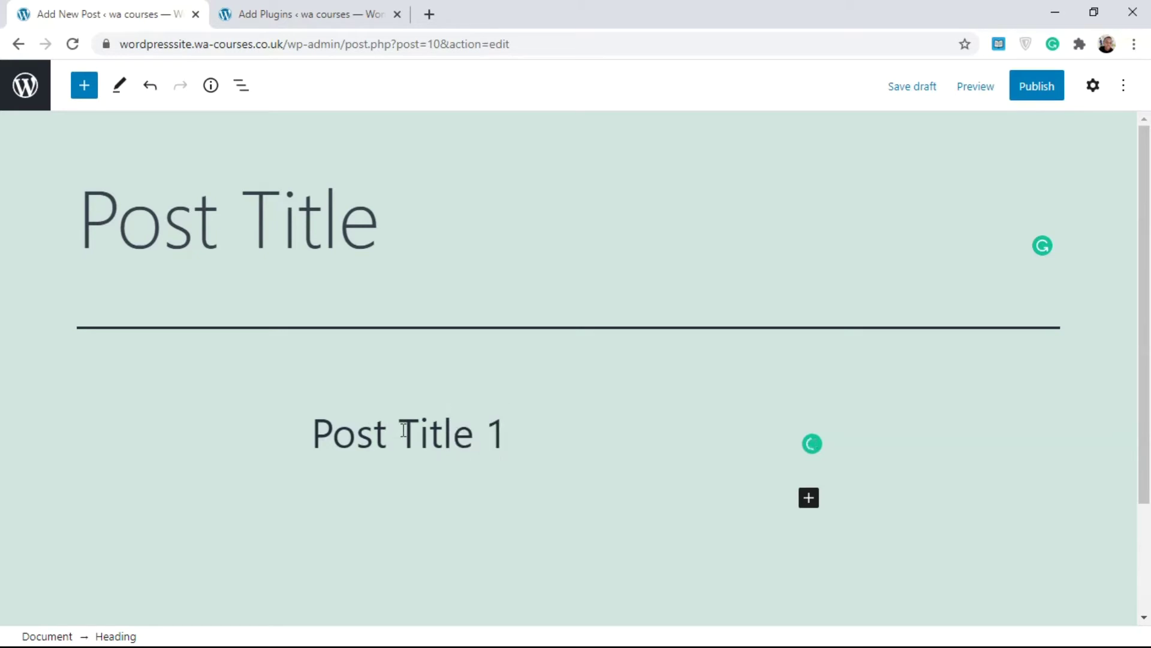
click(880, 416)
click(809, 497)
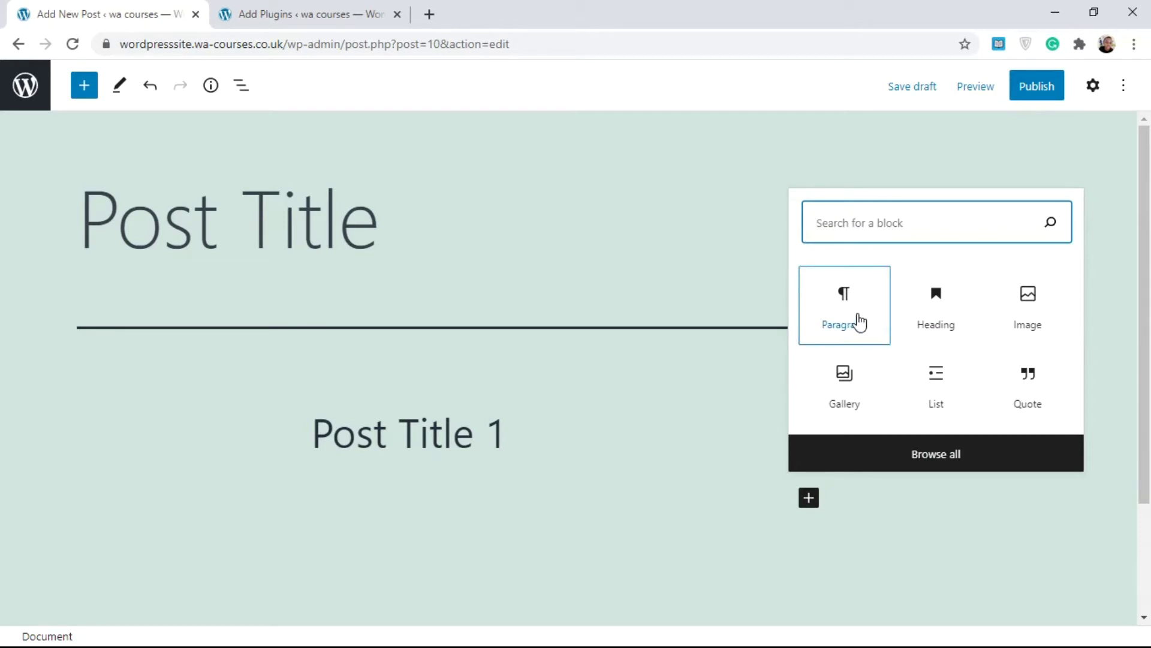
click(857, 320)
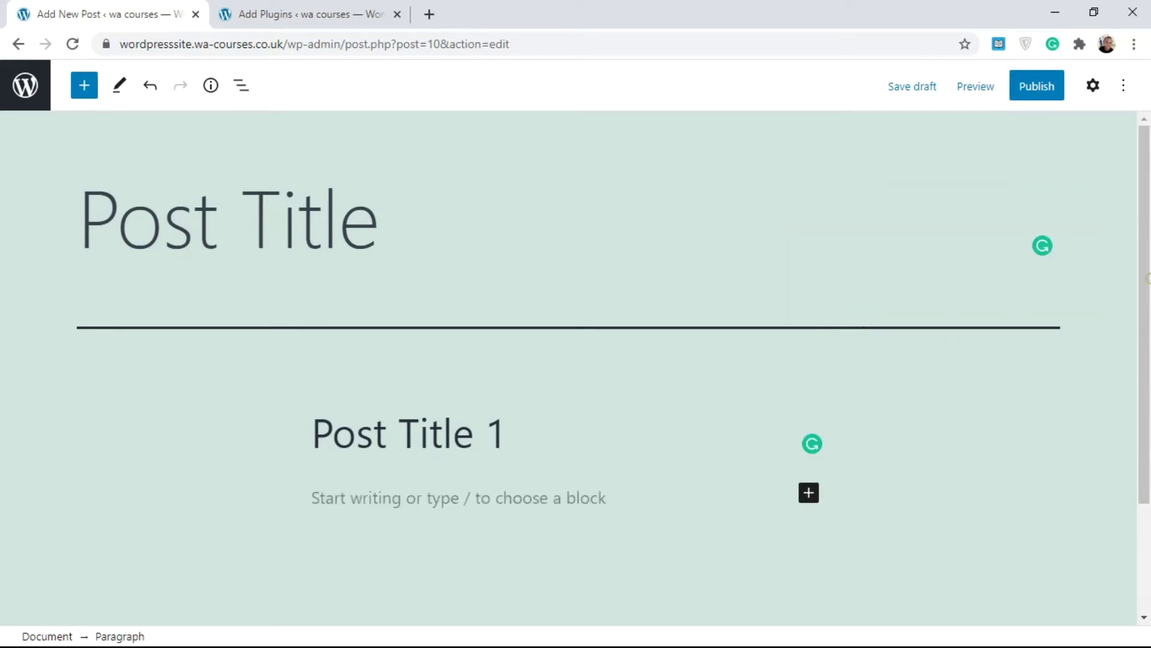
Type filler text in the paragraph, then add short paragraphs 'bhb', 'hbhn' and 'j'
click(361, 515)
text(bbjh)
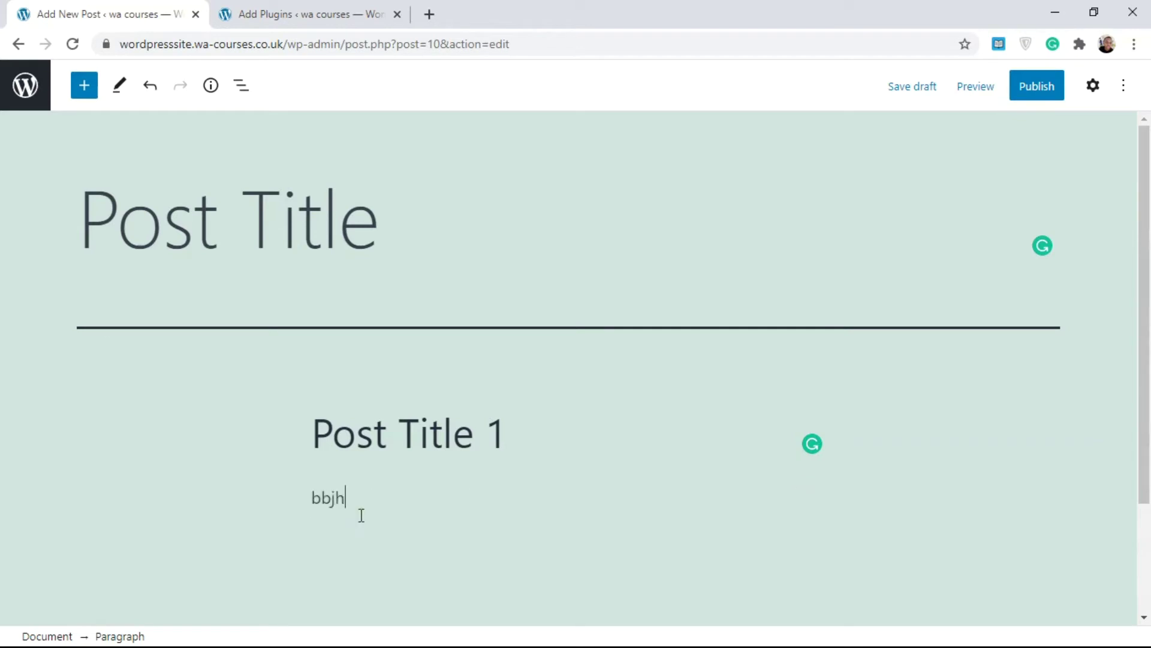
text(bjkjknnkljb jb)
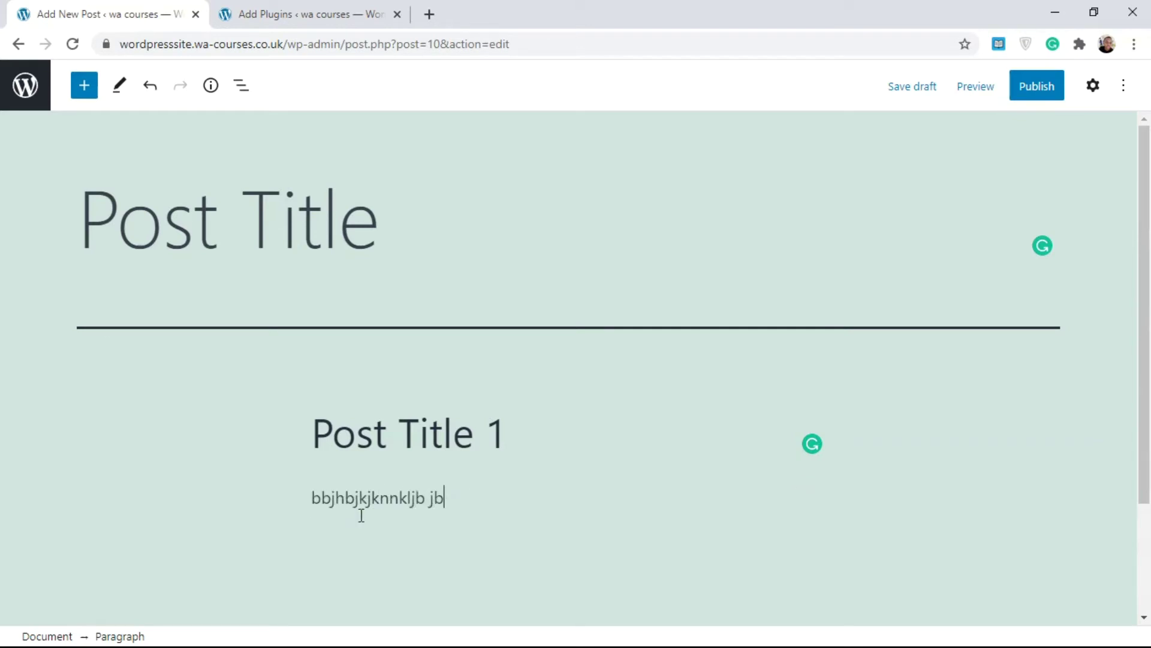
text( jhb jnb)
key(Return)
key(Return)
key(Return)
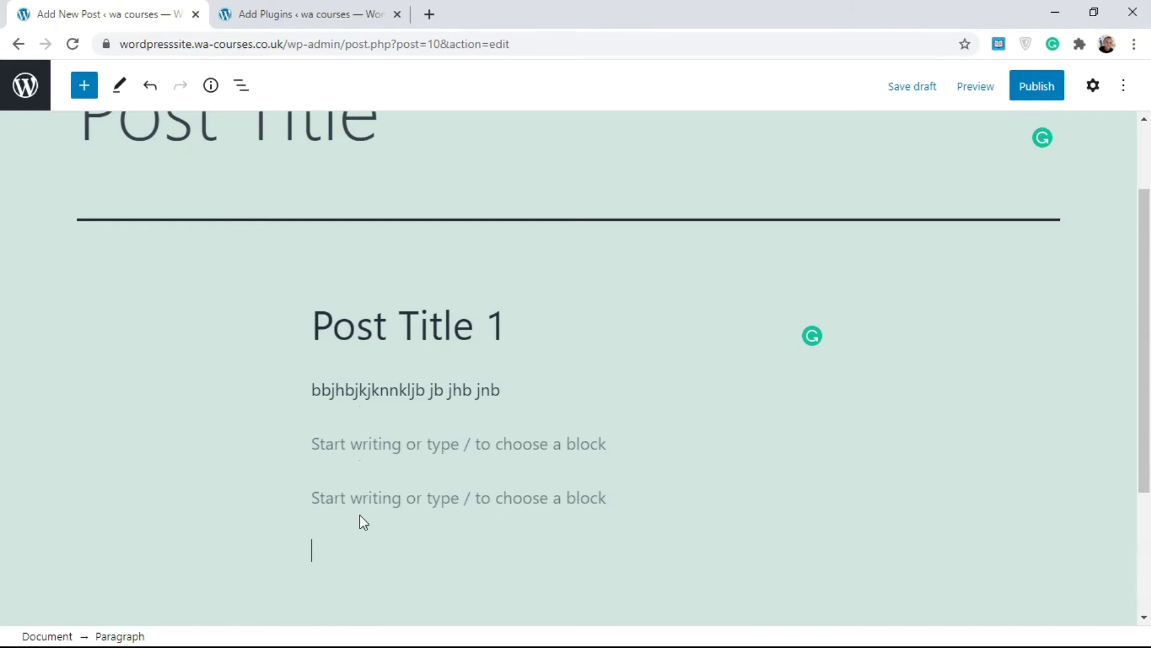
text(bhb)
key(Return)
text(hbhn)
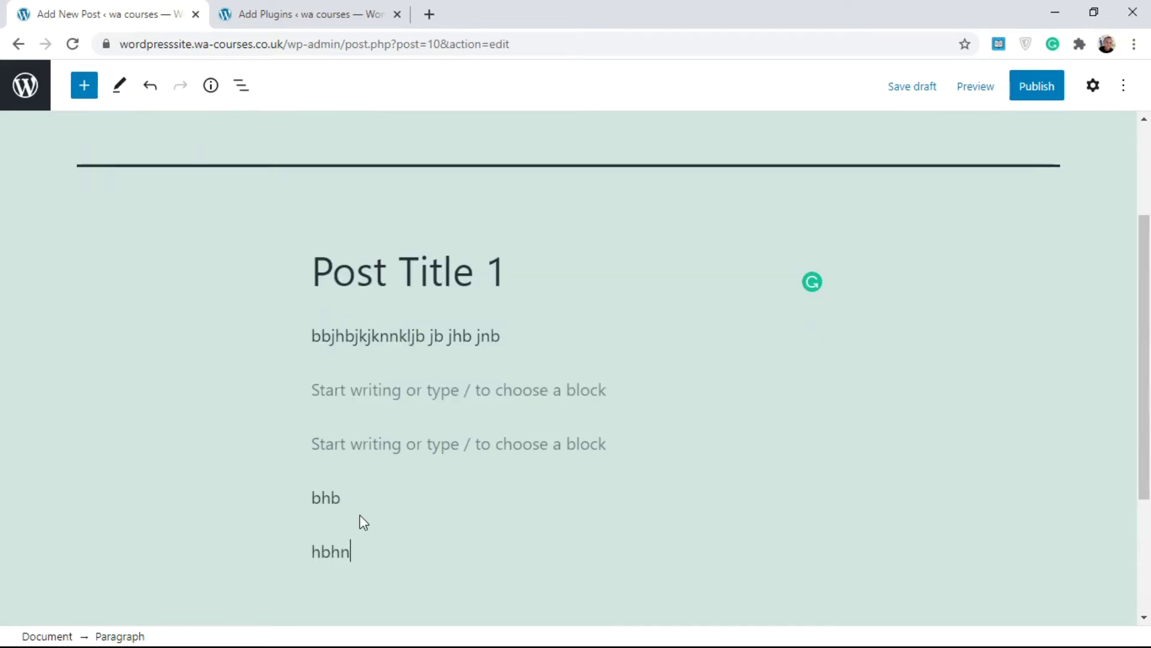
key(Return)
text(j)
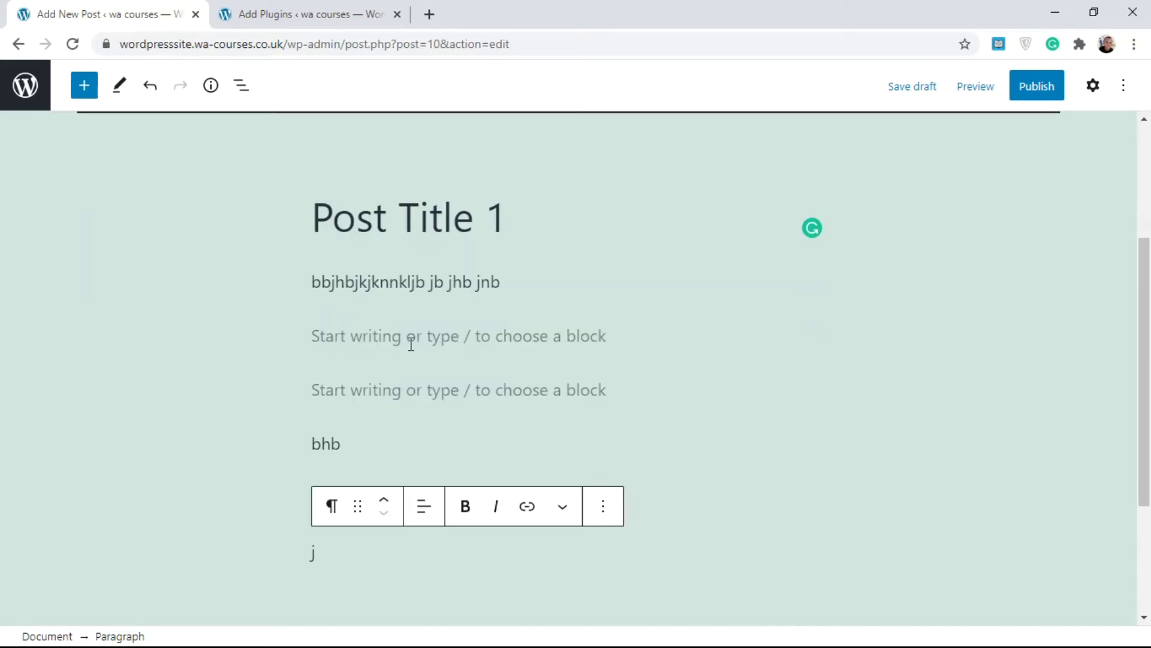
Check the two empty paragraphs and the bhb paragraph, then deselect the blocks
click(413, 340)
click(590, 387)
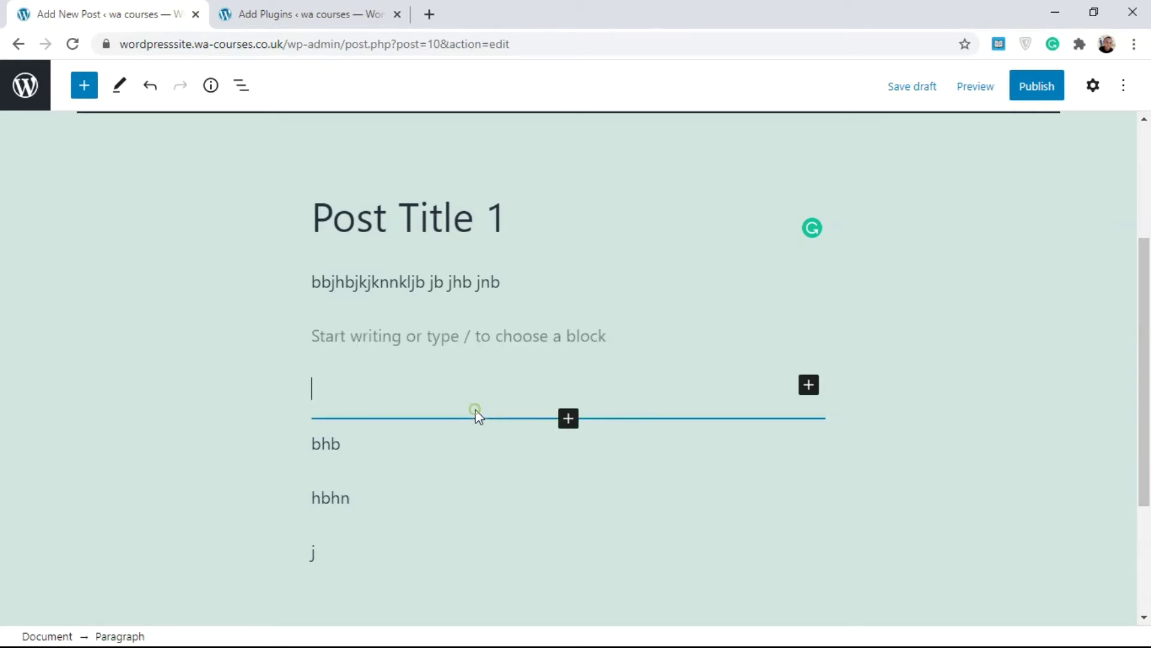
click(415, 441)
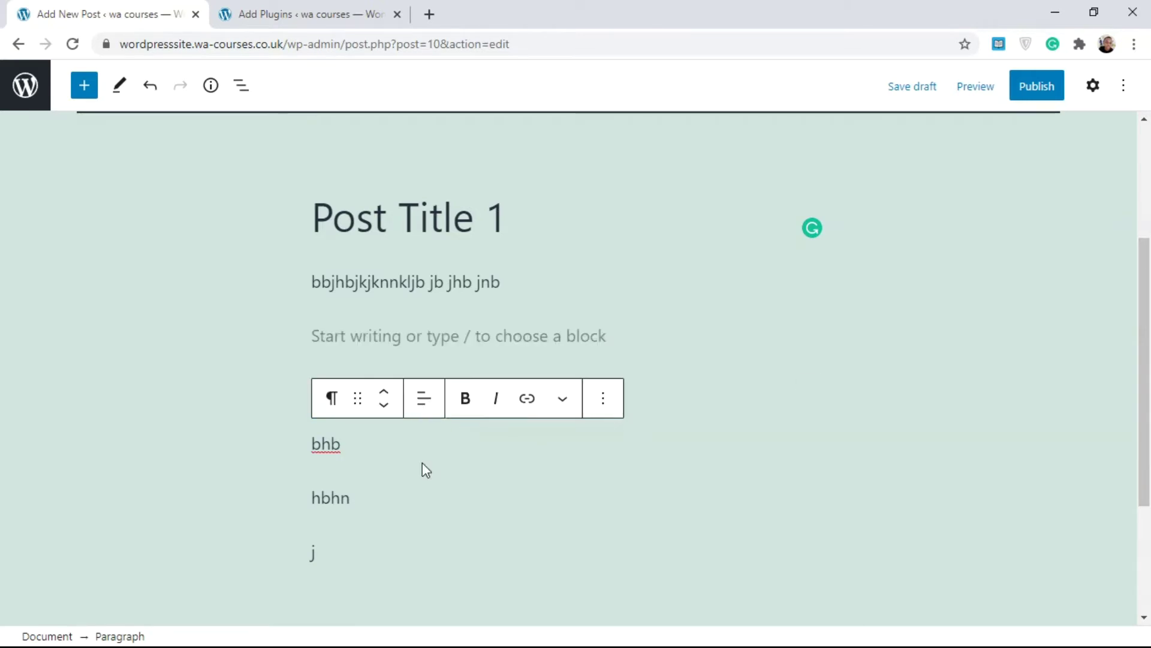
click(927, 481)
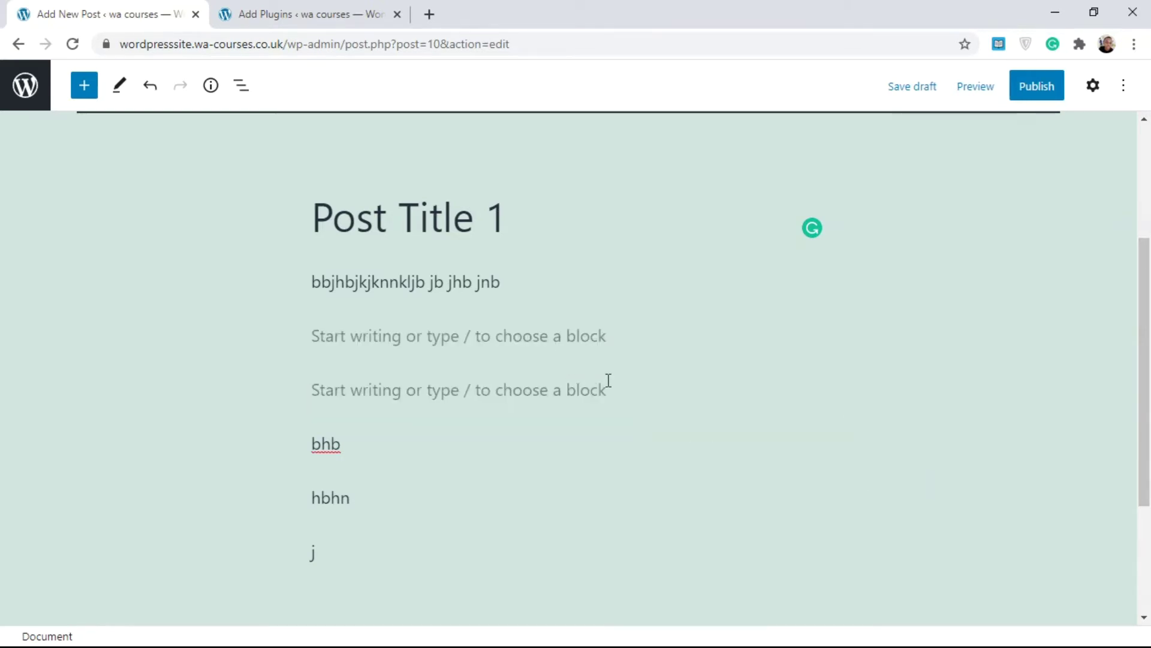
mouse_move(567, 370)
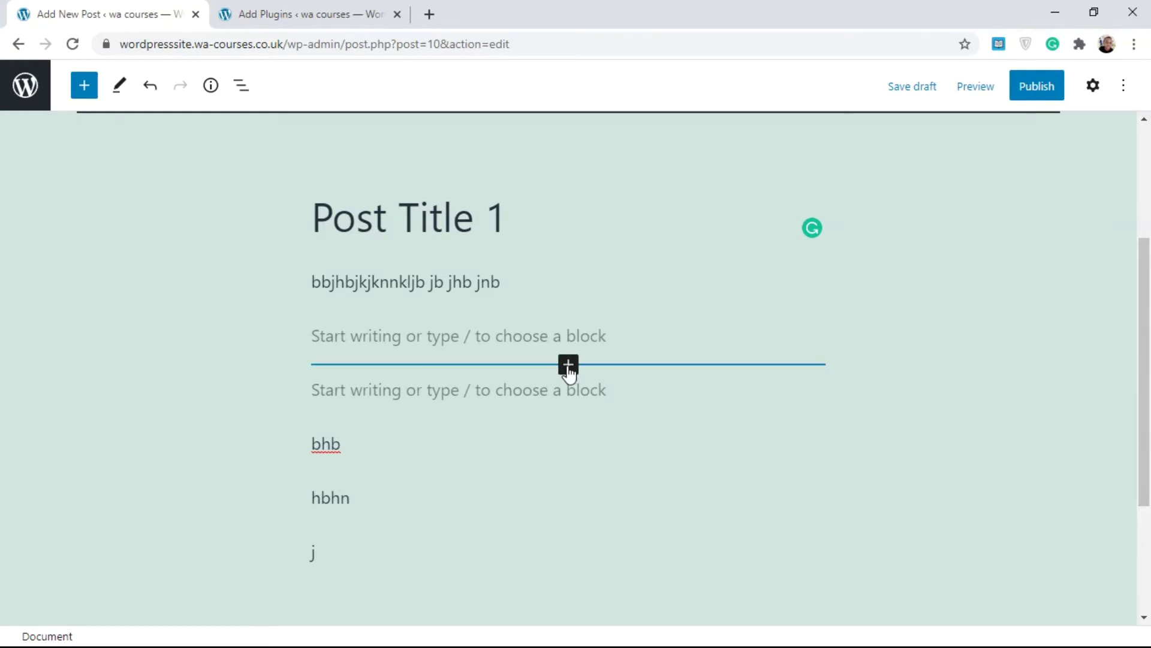
mouse_move(549, 306)
Insert an Image block between the empty paragraphs, viewing the Media Library without choosing an image
click(569, 364)
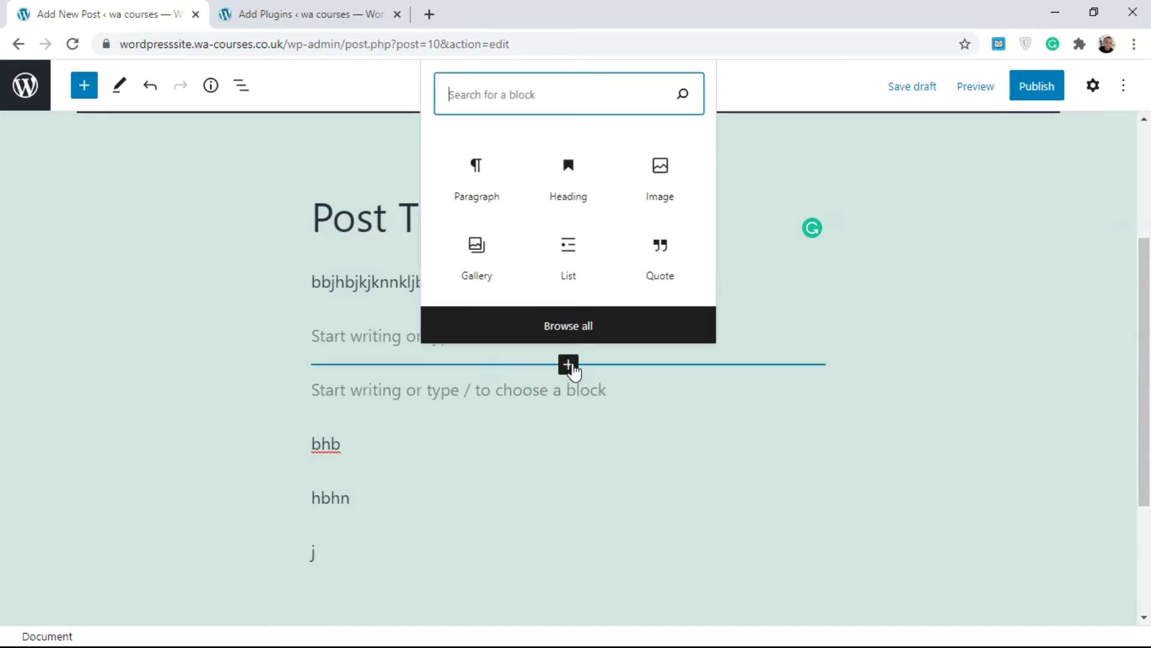
click(685, 174)
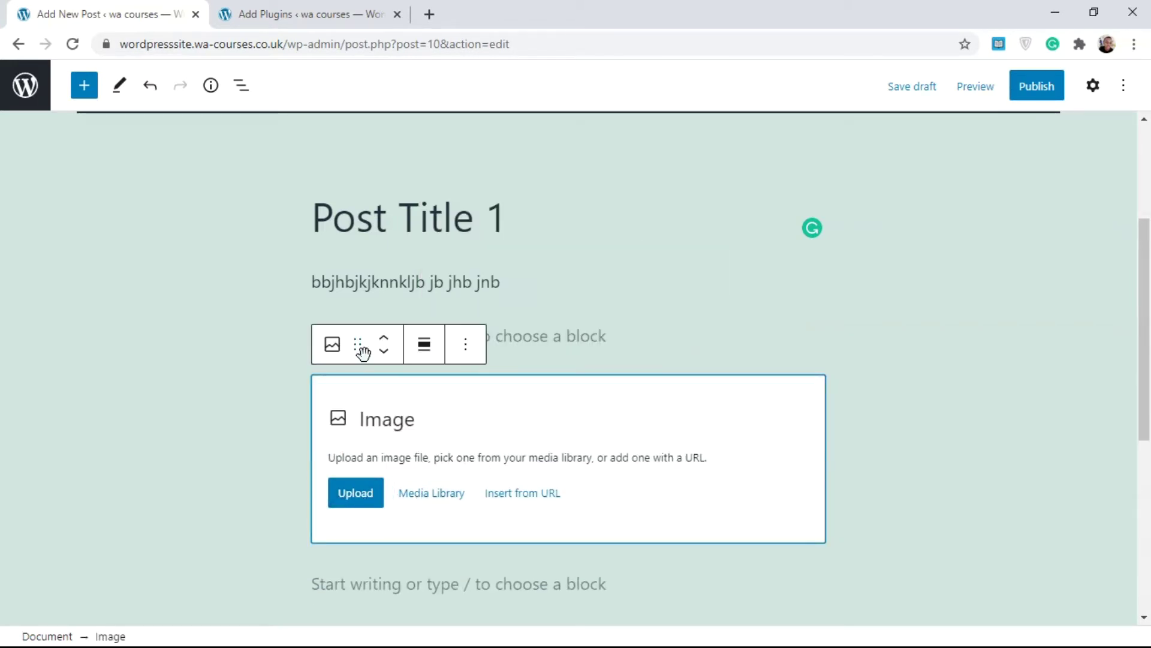
scroll(422, 347, down, 2)
click(432, 391)
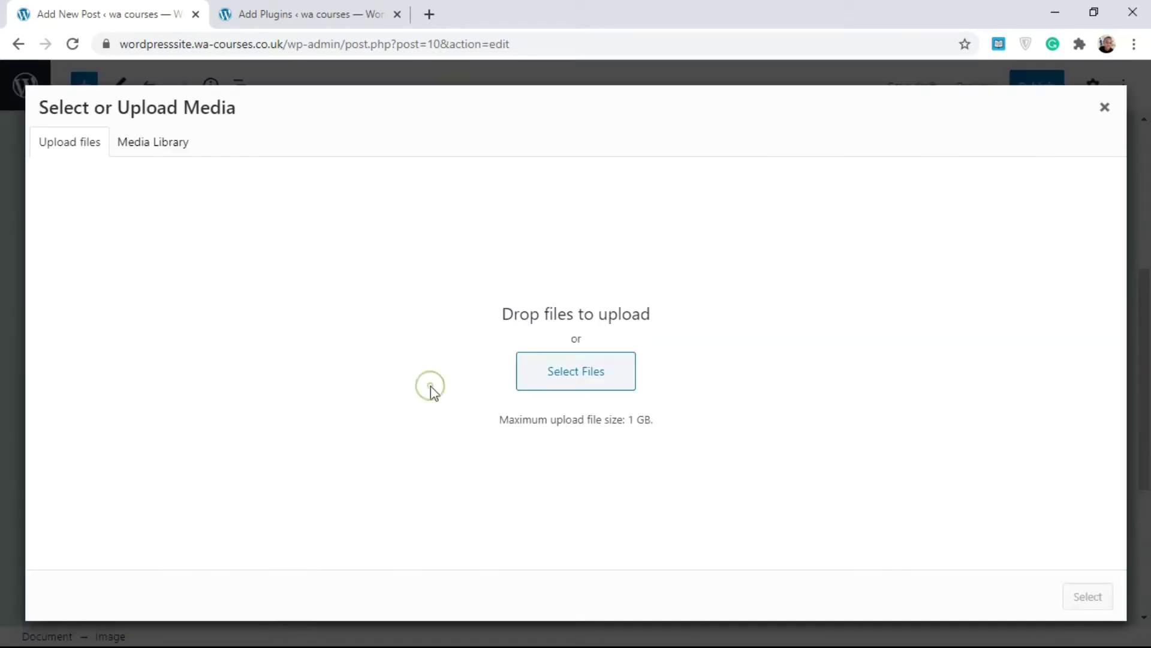
click(157, 150)
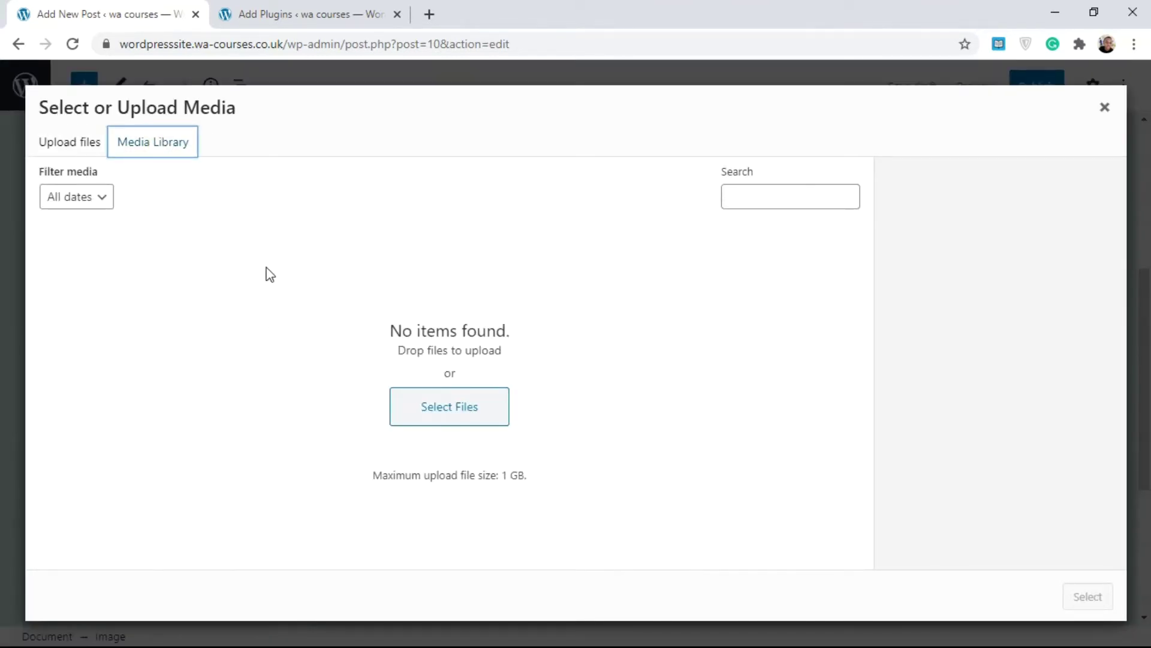
click(1104, 106)
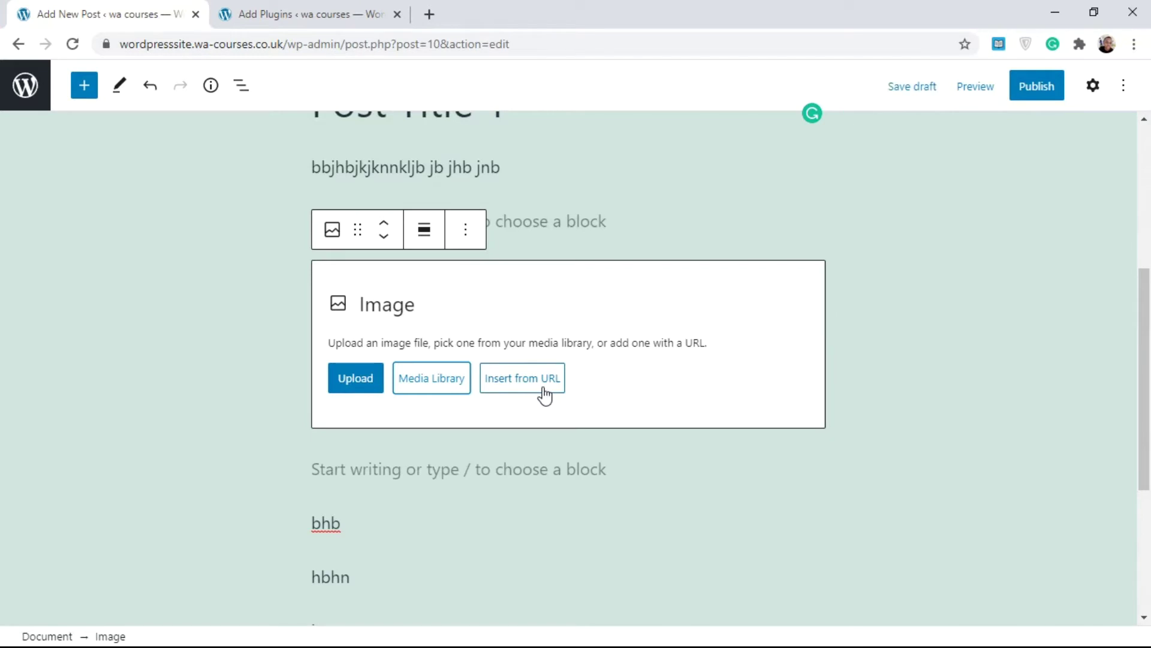
click(1025, 427)
drag(1026, 427, 1130, 252)
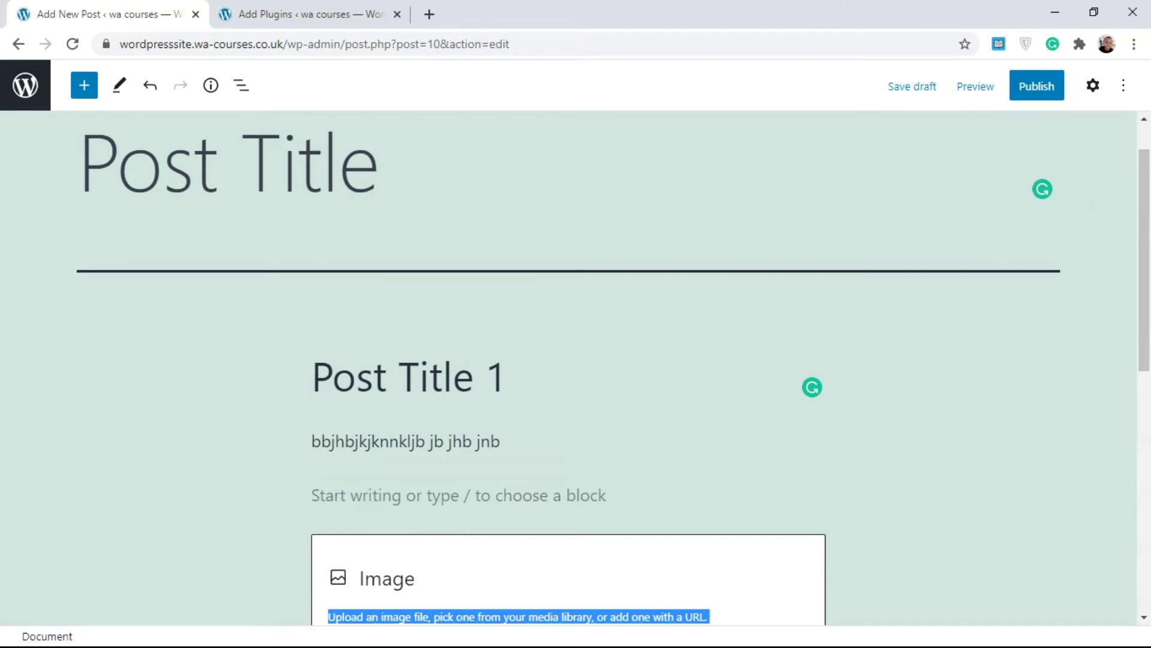
drag(1144, 277, 1144, 473)
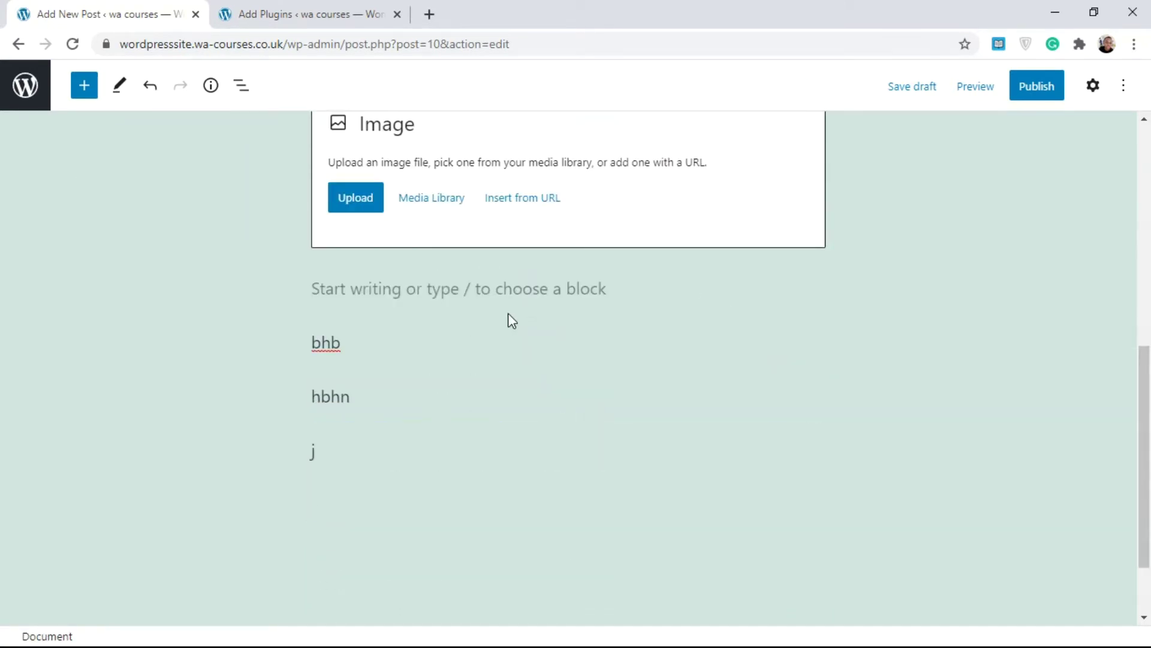
Insert a list block with 'hh' between bhb and hbhn, toggling it to numbered
click(569, 372)
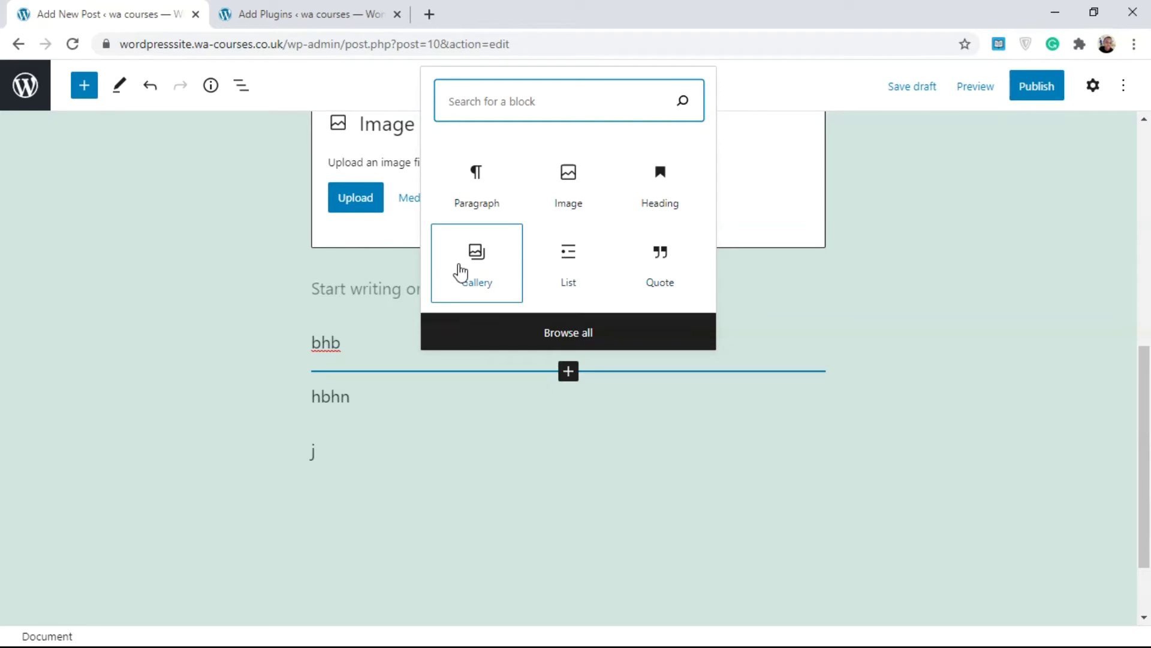
click(564, 287)
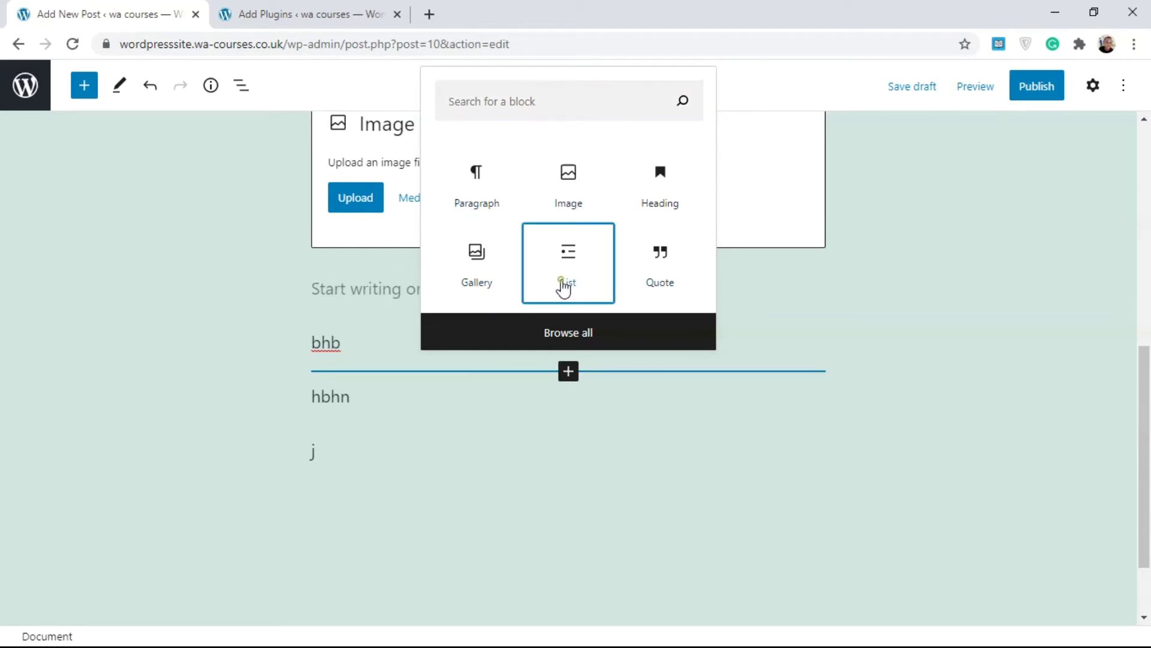
text(hh)
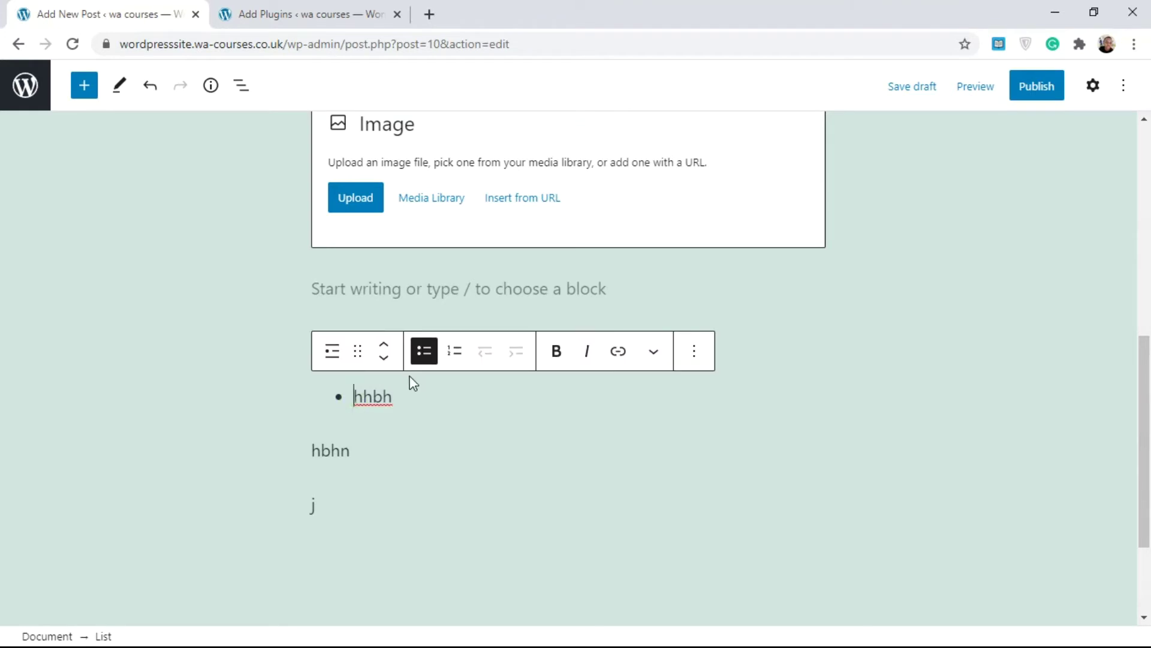
click(451, 353)
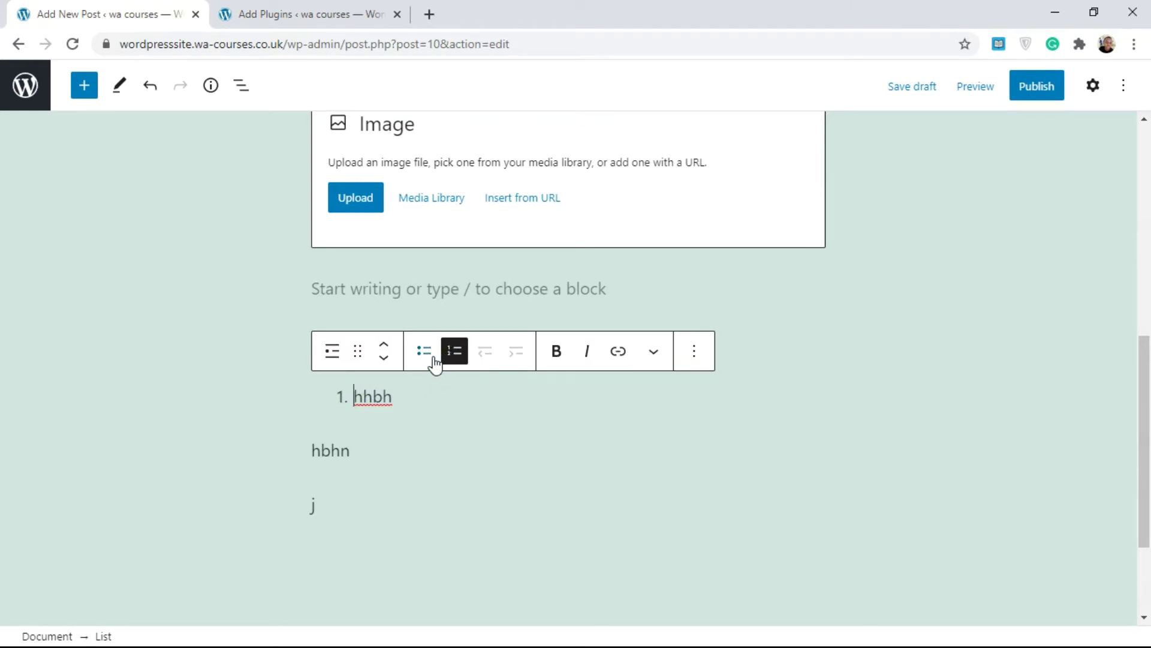
click(433, 359)
click(451, 358)
Transform the list into a Heading, then a bulleted list, and finally a Quote block
click(335, 360)
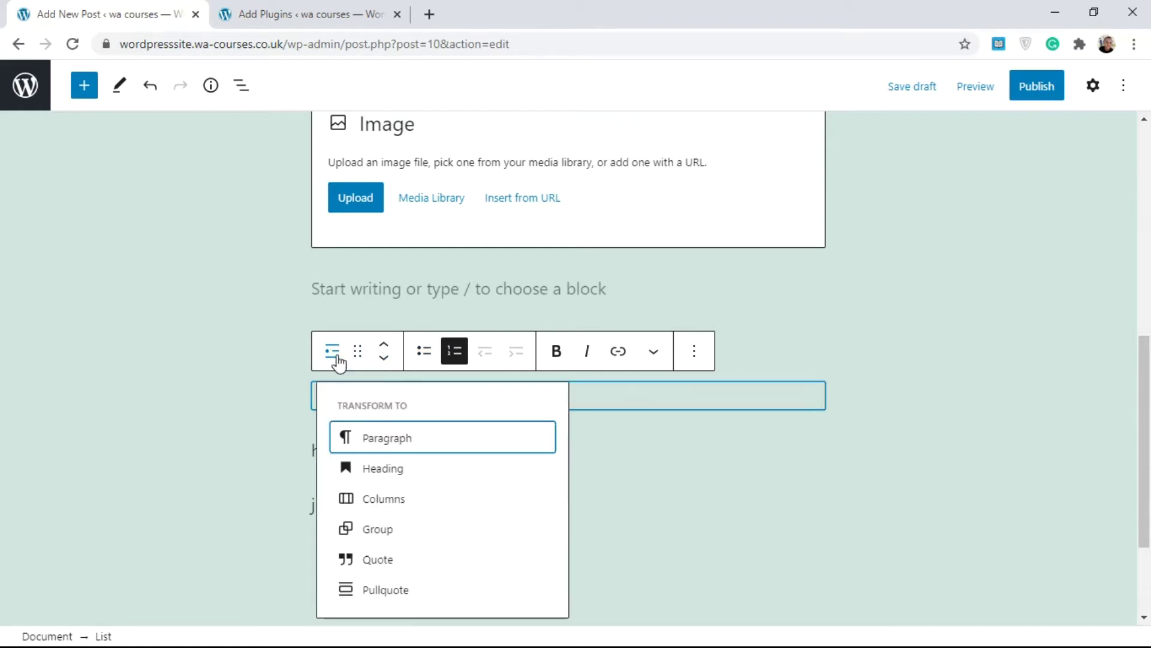
click(415, 477)
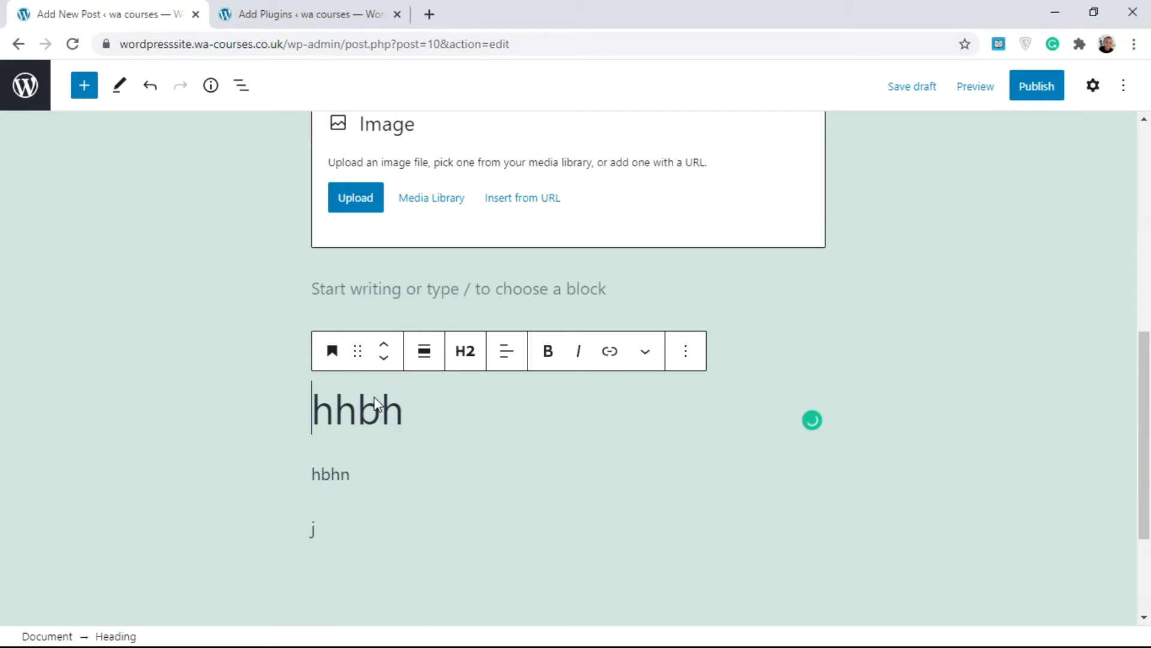
click(332, 360)
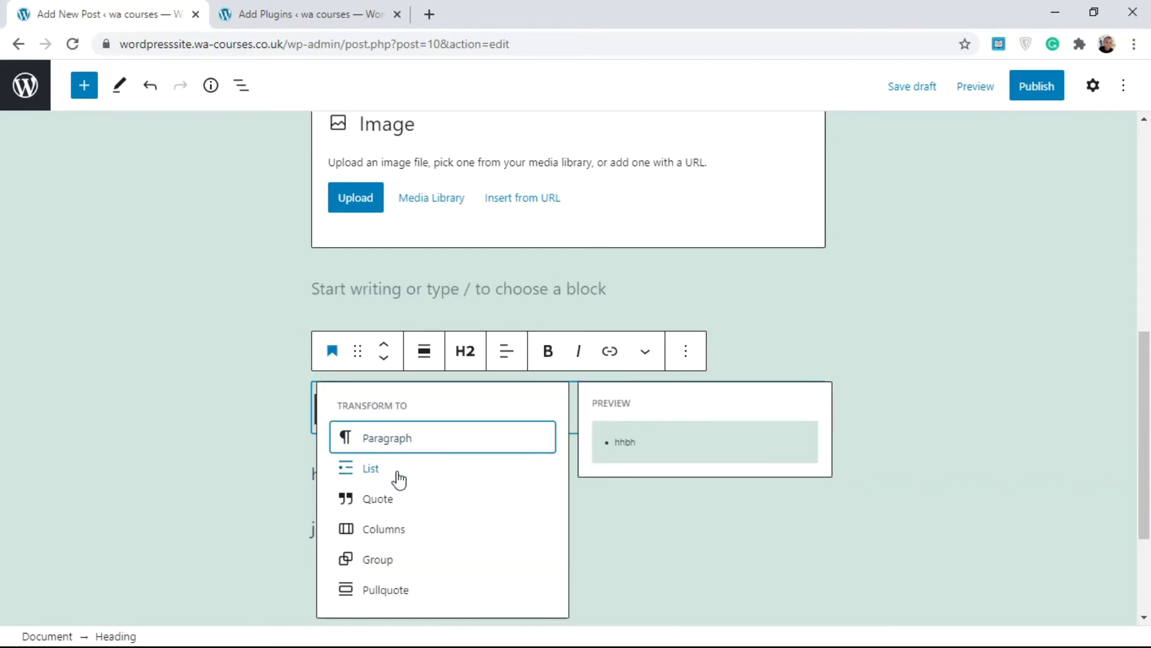
click(372, 467)
click(334, 353)
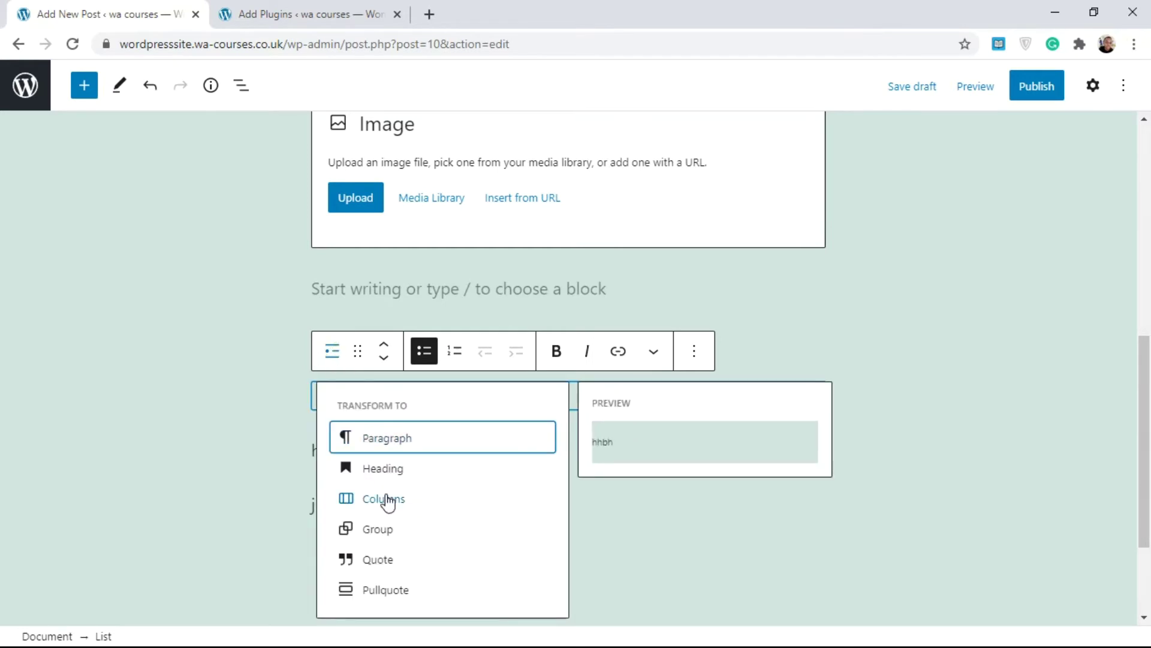
click(410, 559)
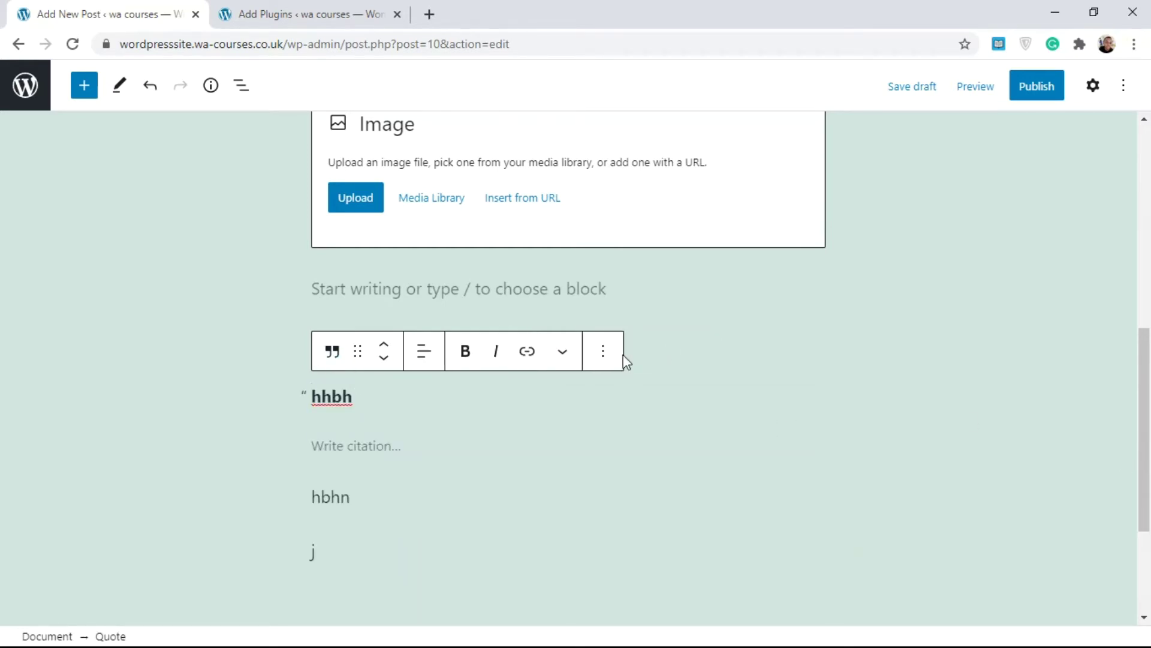
drag(1137, 343, 1129, 206)
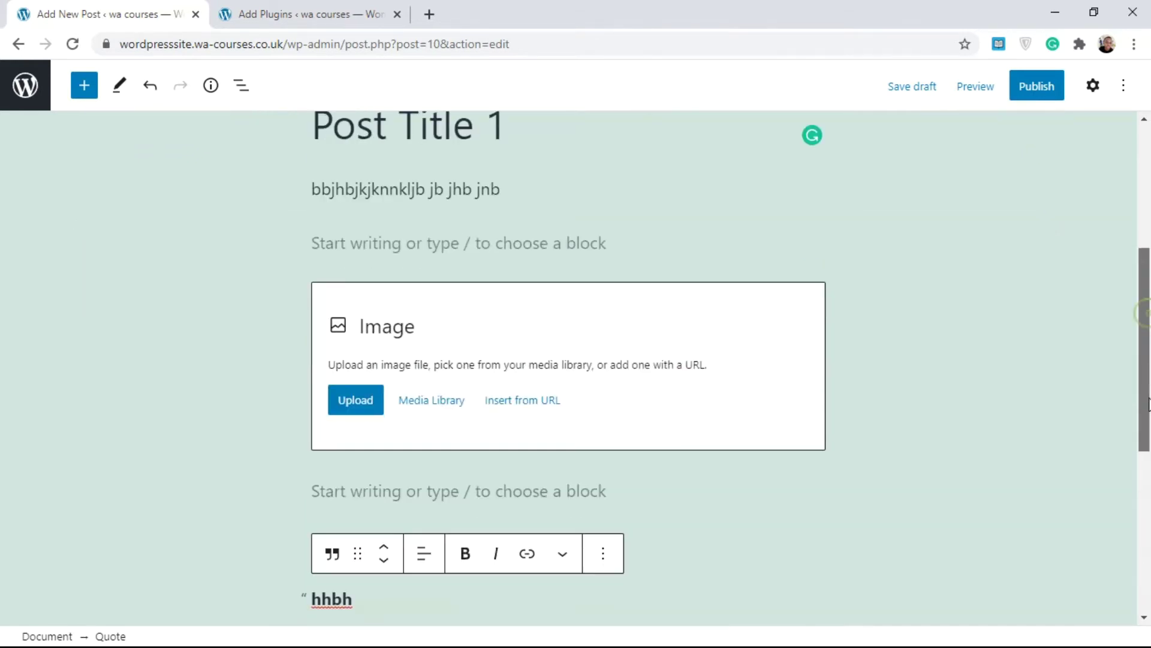
scroll(1128, 348, down, 7)
scroll(329, 178, down, 2)
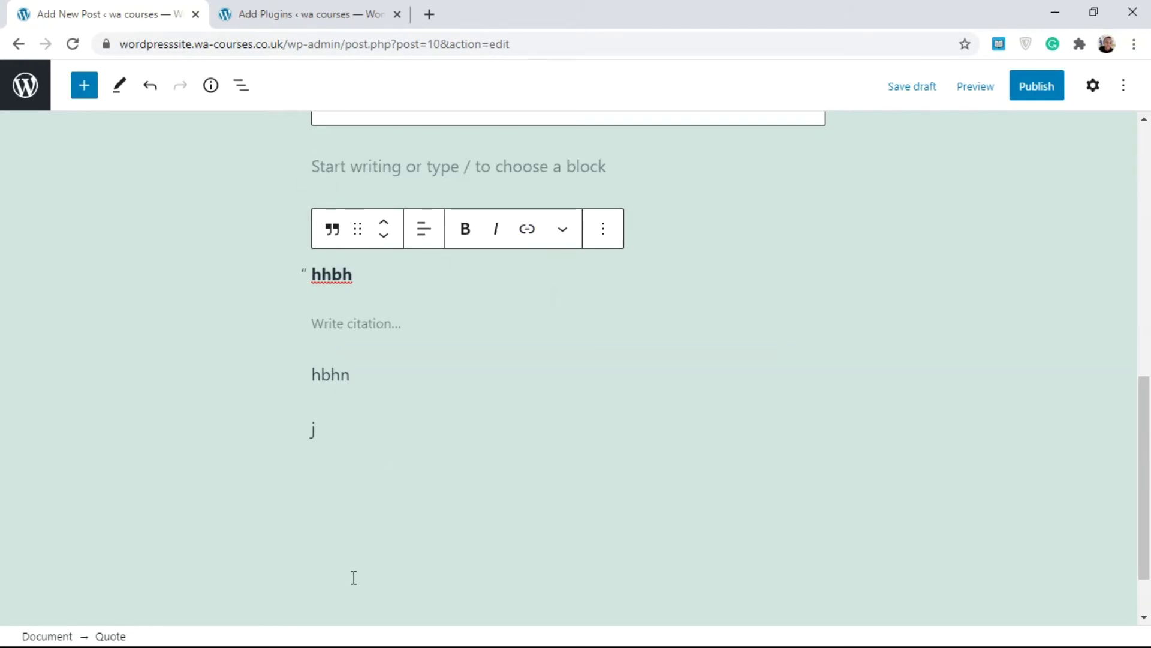
click(84, 85)
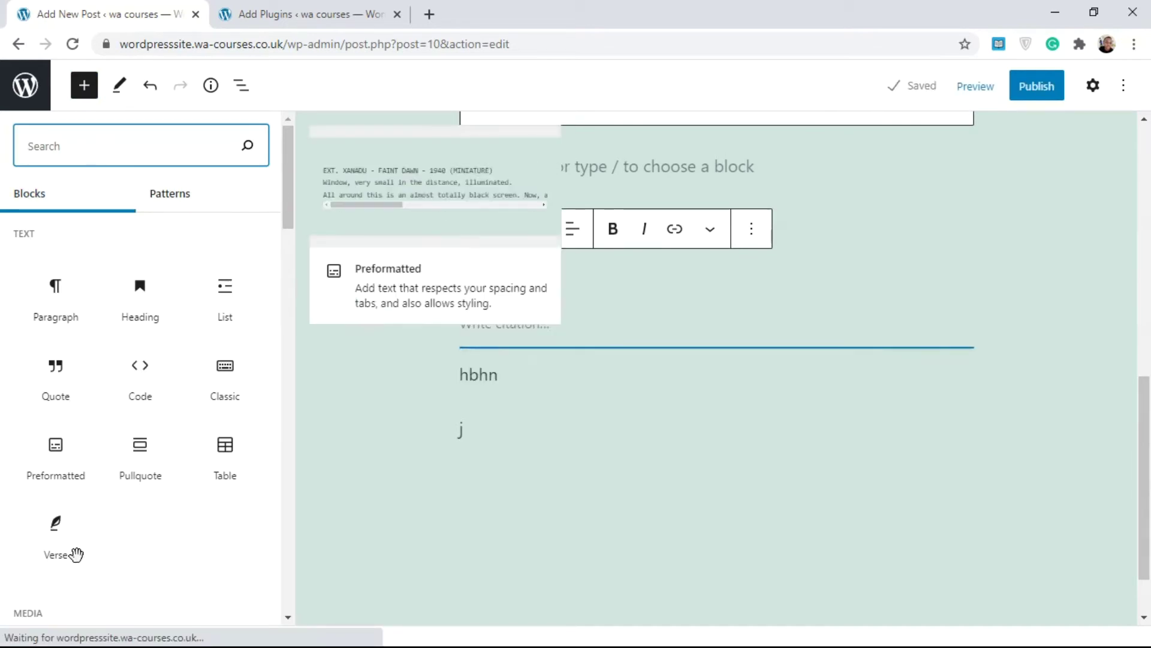
click(109, 574)
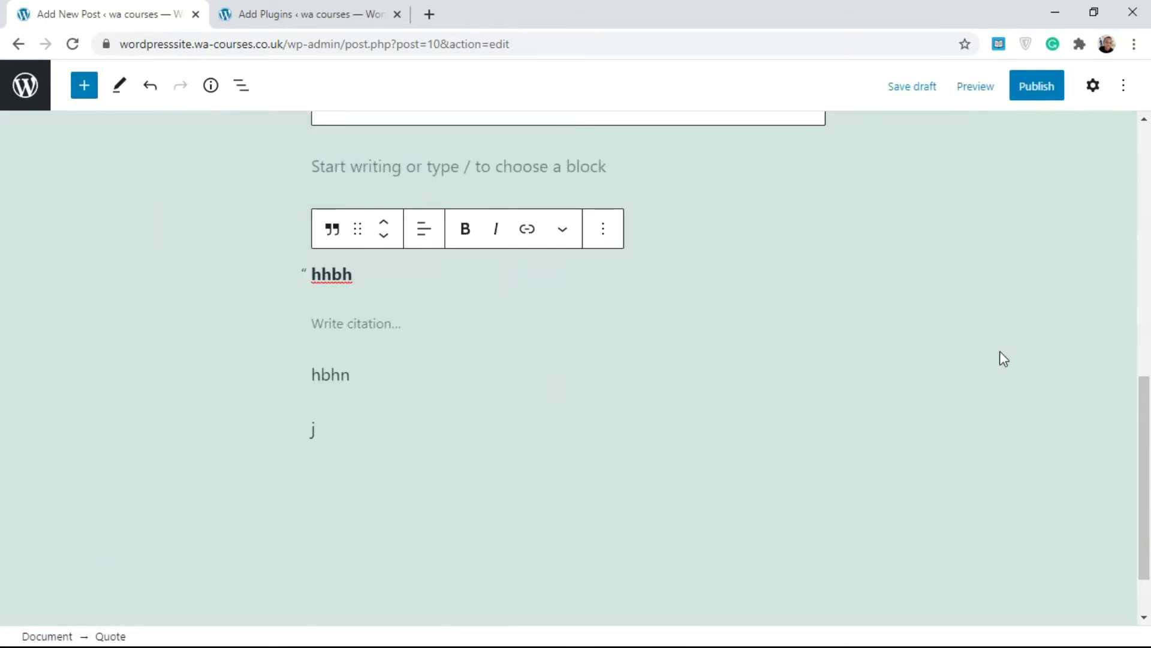
scroll(1148, 355, up, 6)
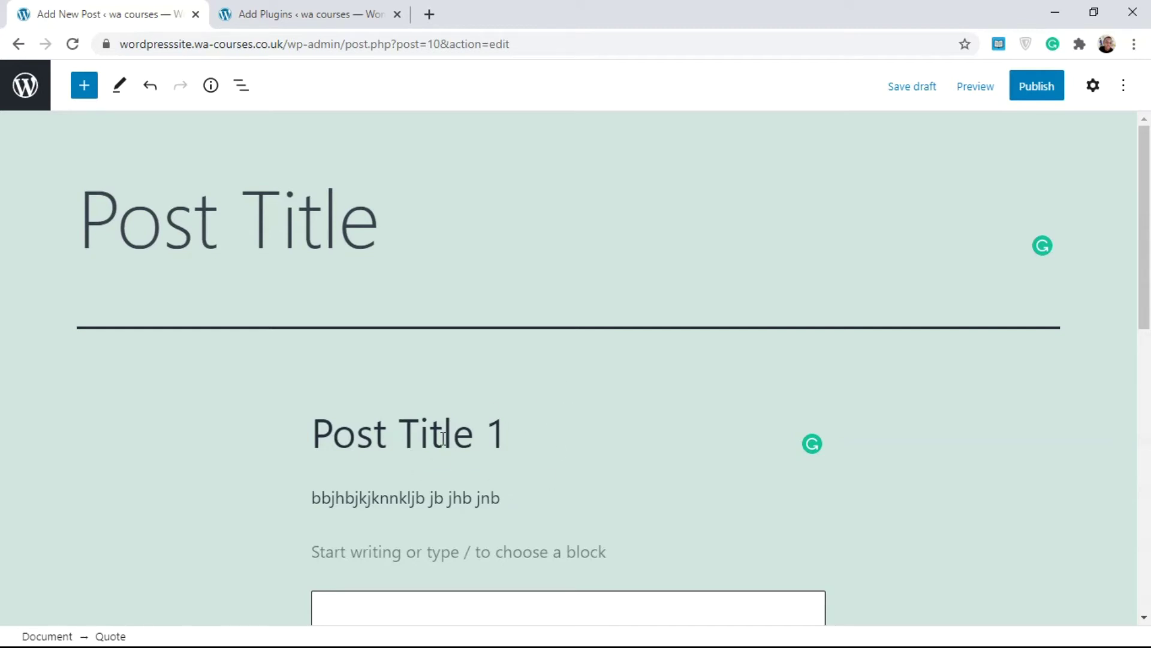
right_click(867, 156)
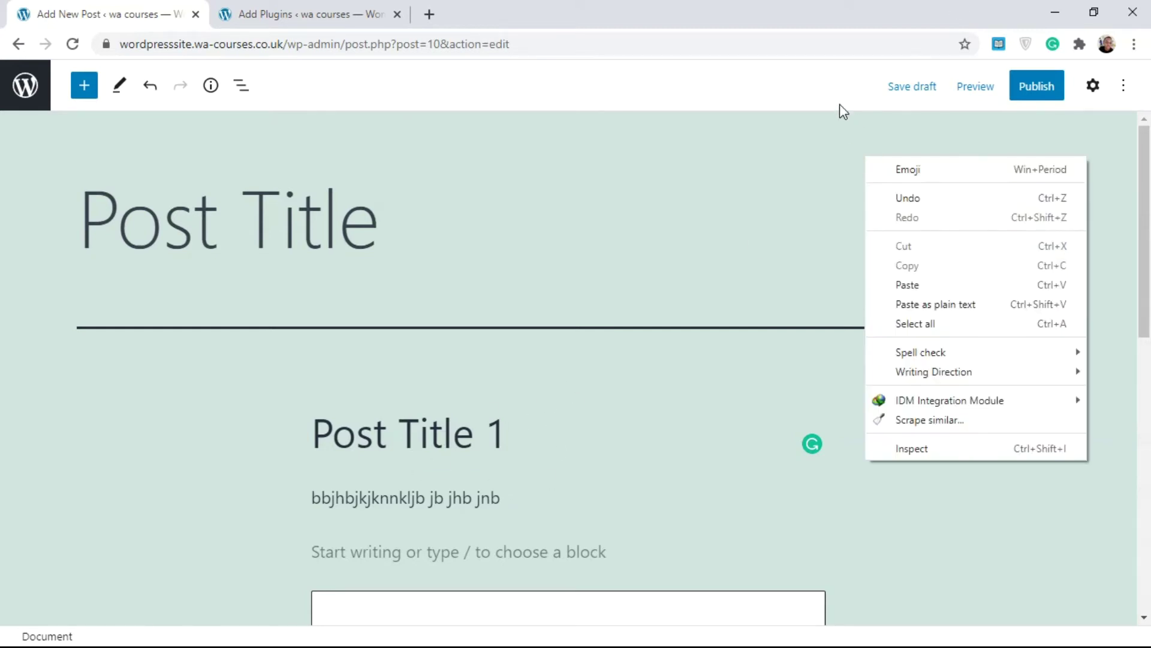
click(831, 100)
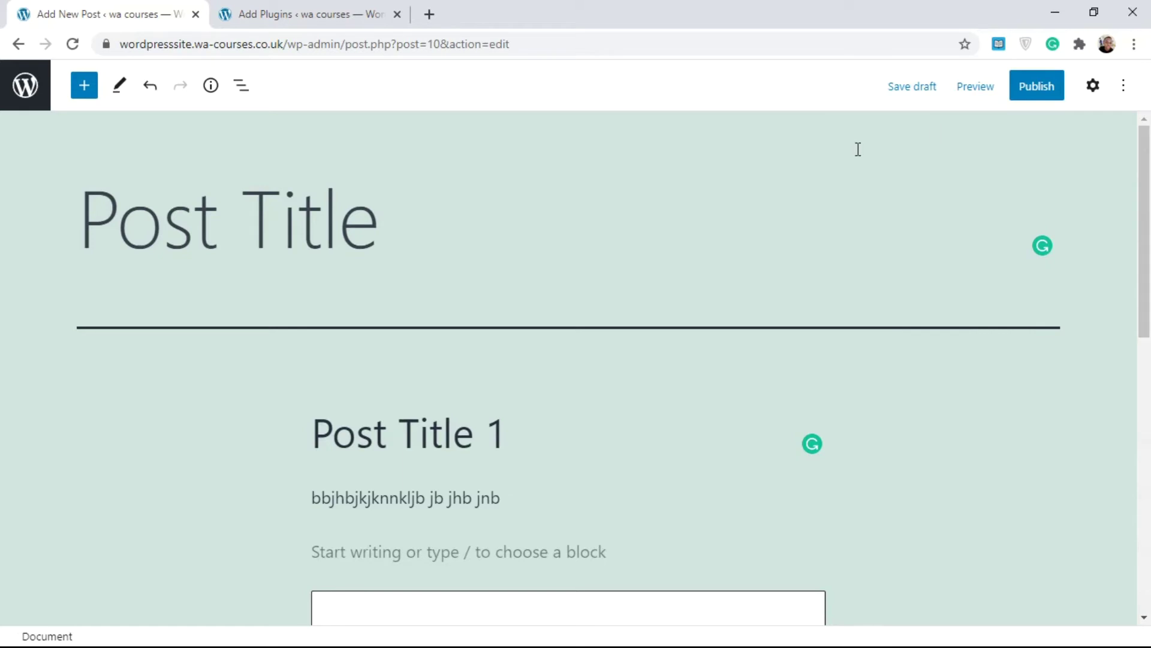
In the pre-publish checks, try Private and Password Protected visibility with a password, then return to Public
click(1037, 90)
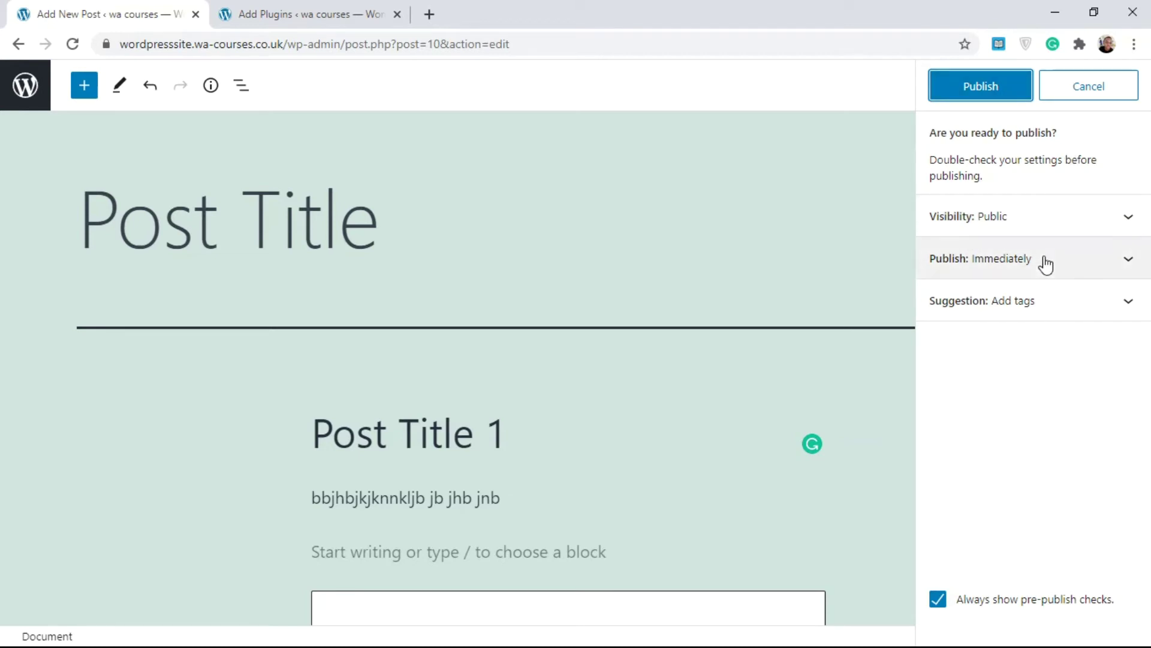
click(1059, 223)
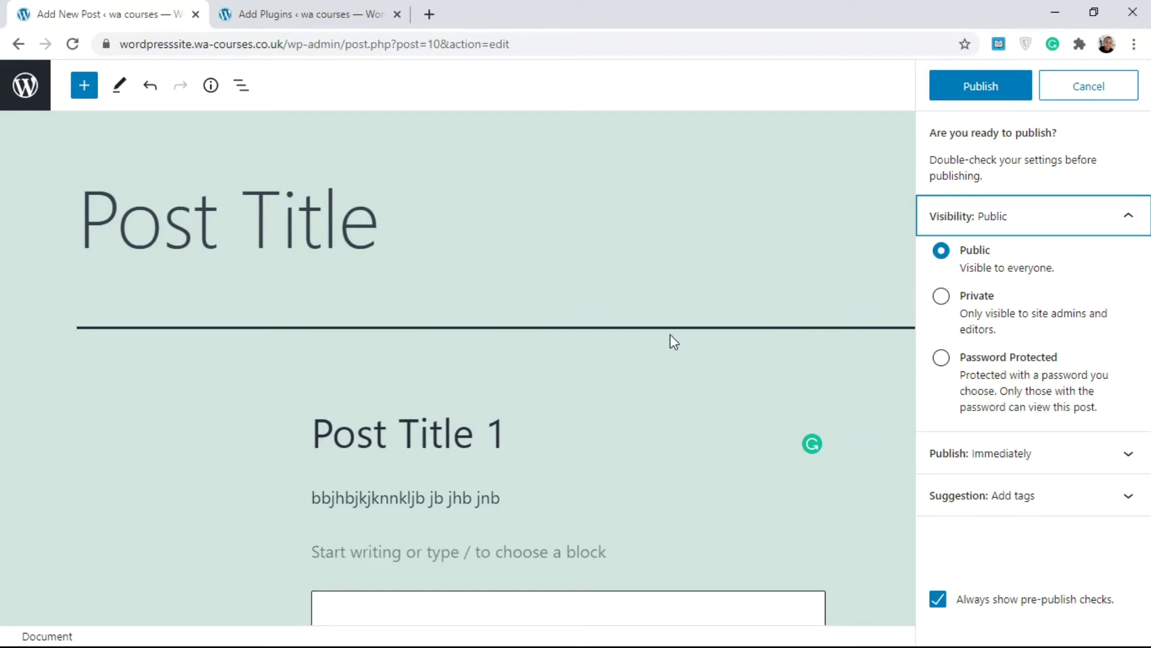
click(939, 298)
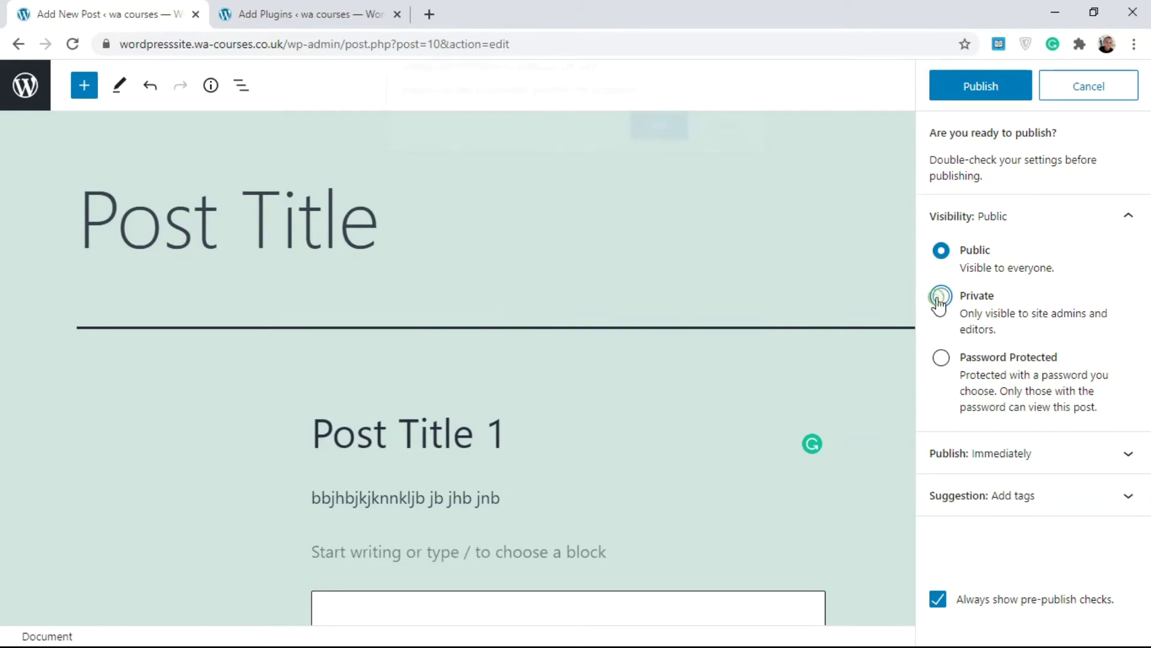
click(719, 133)
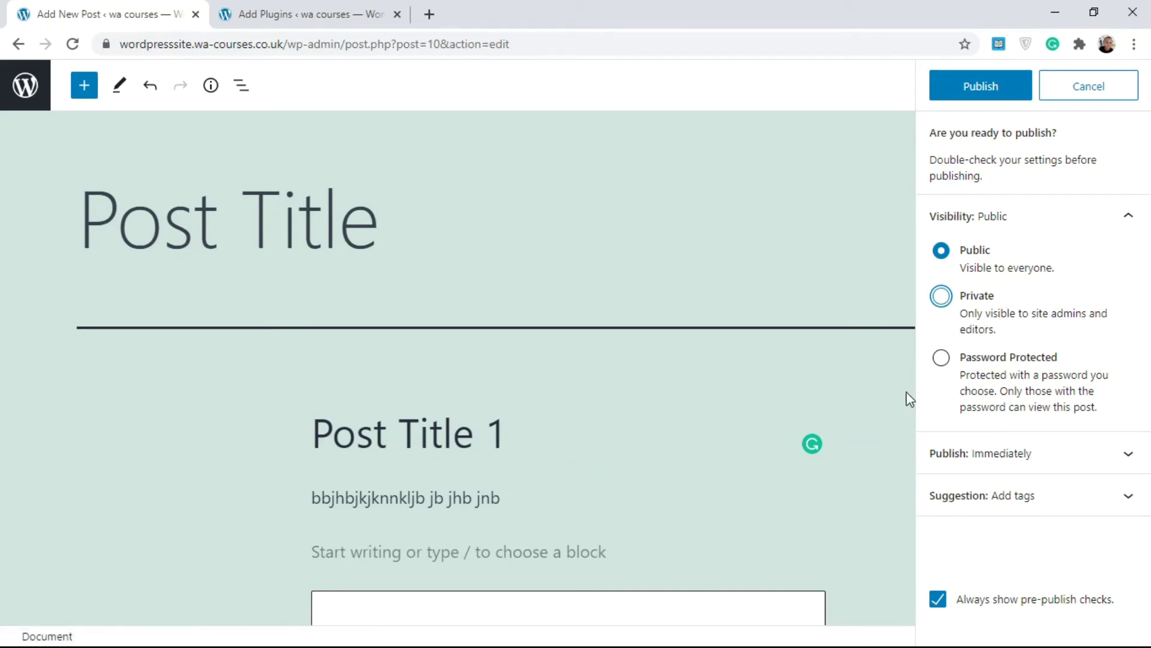
click(940, 358)
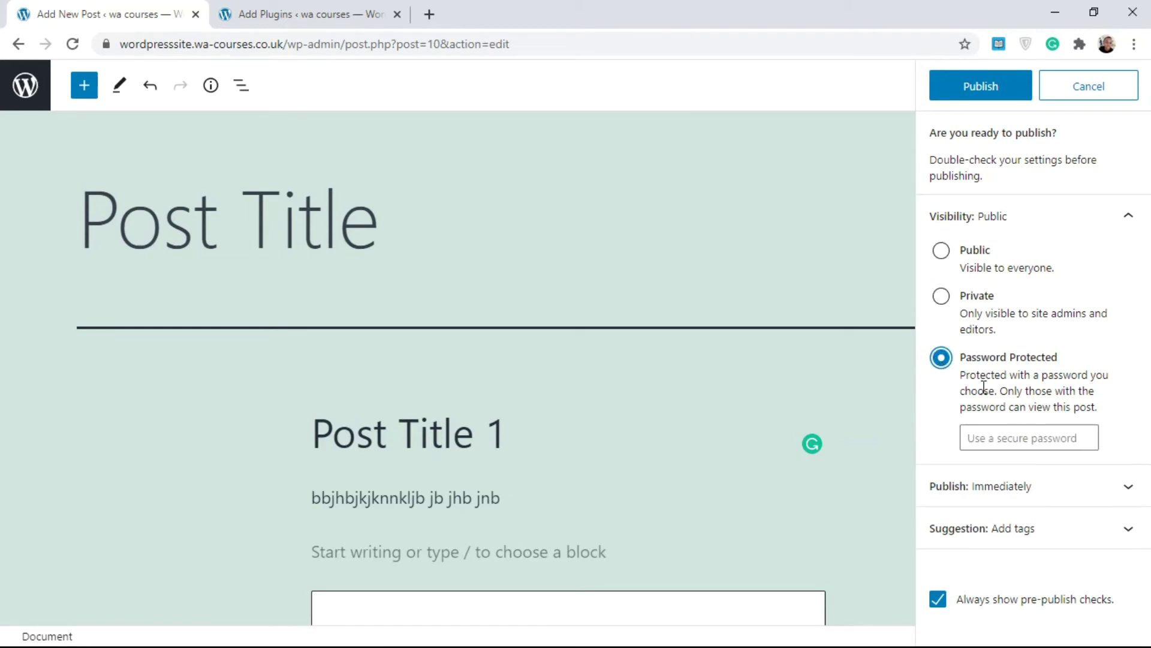
click(1000, 441)
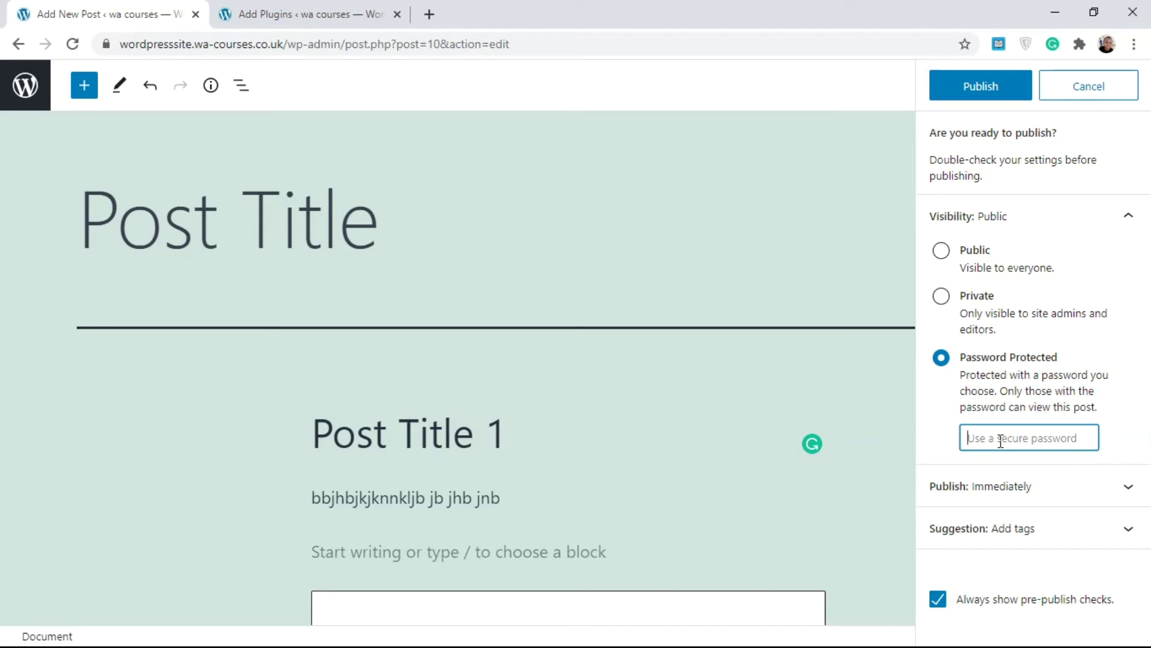
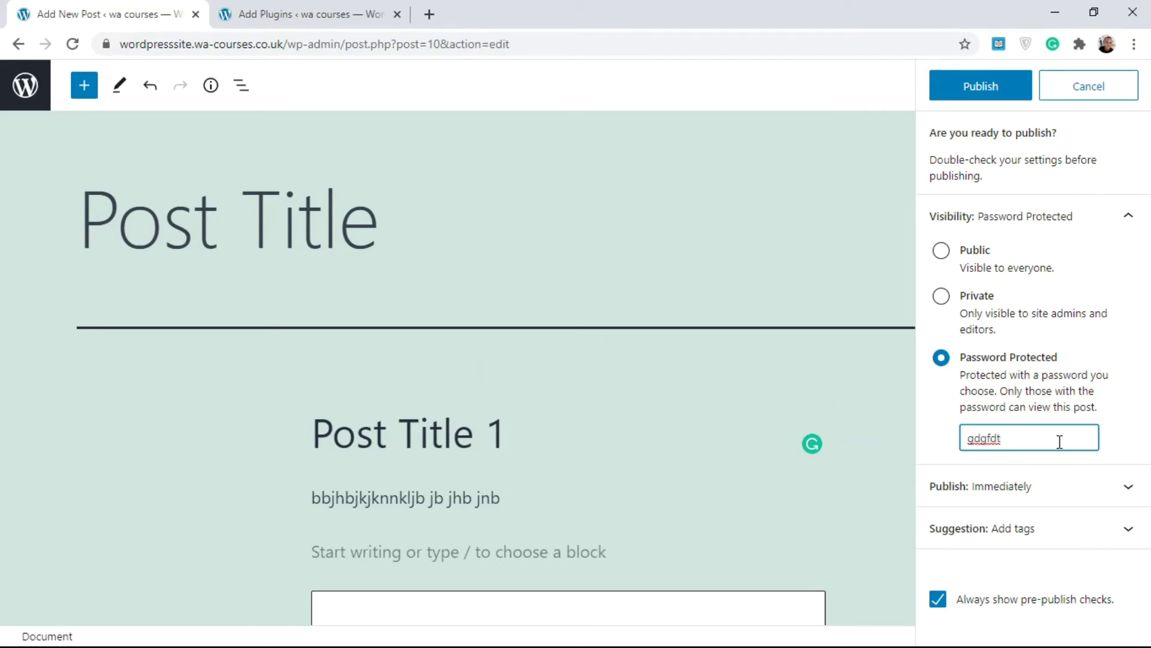
double_click(1036, 438)
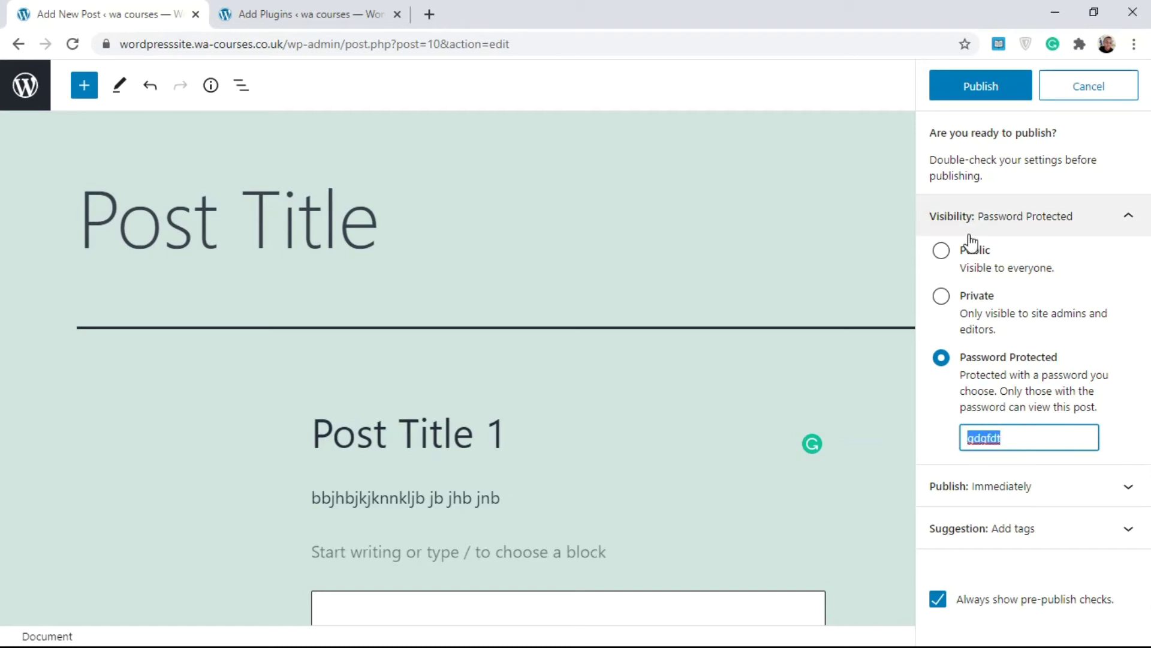
click(942, 253)
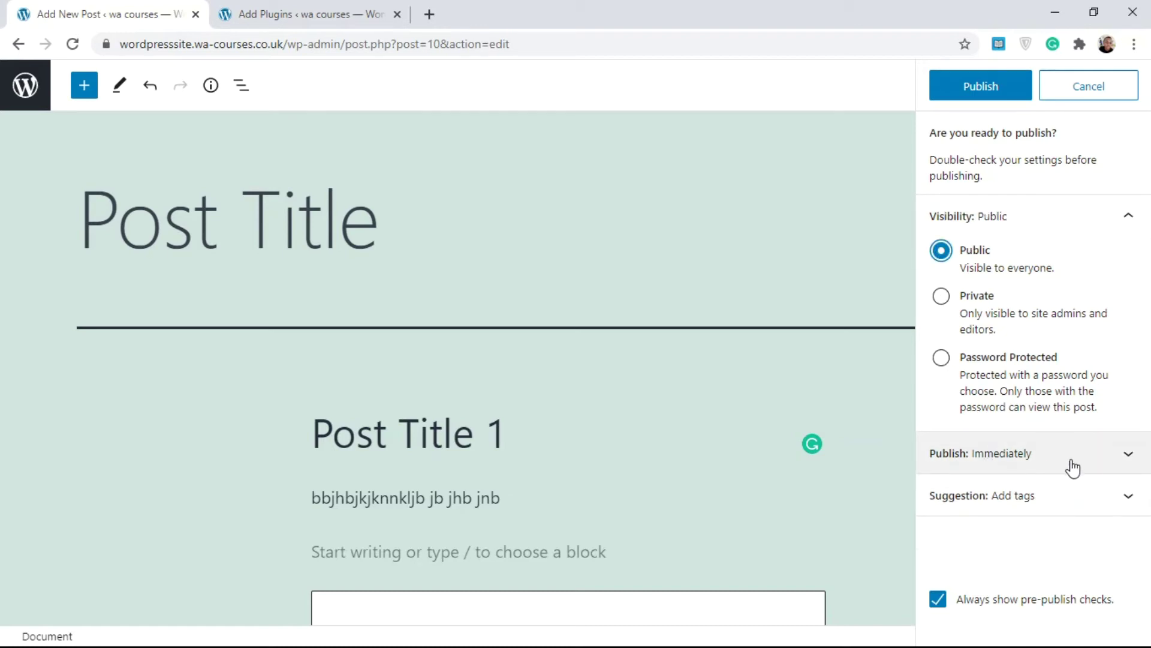
Pick January 9, 2021 at 10:30 pm as the post's publish date
click(1105, 465)
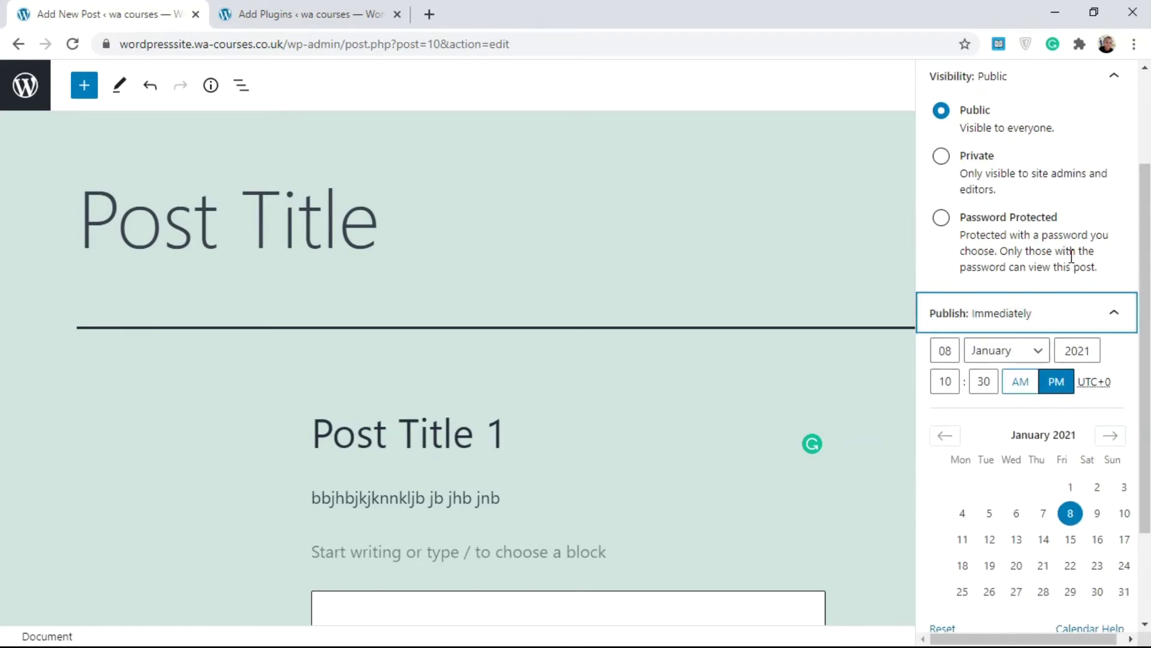
click(1104, 318)
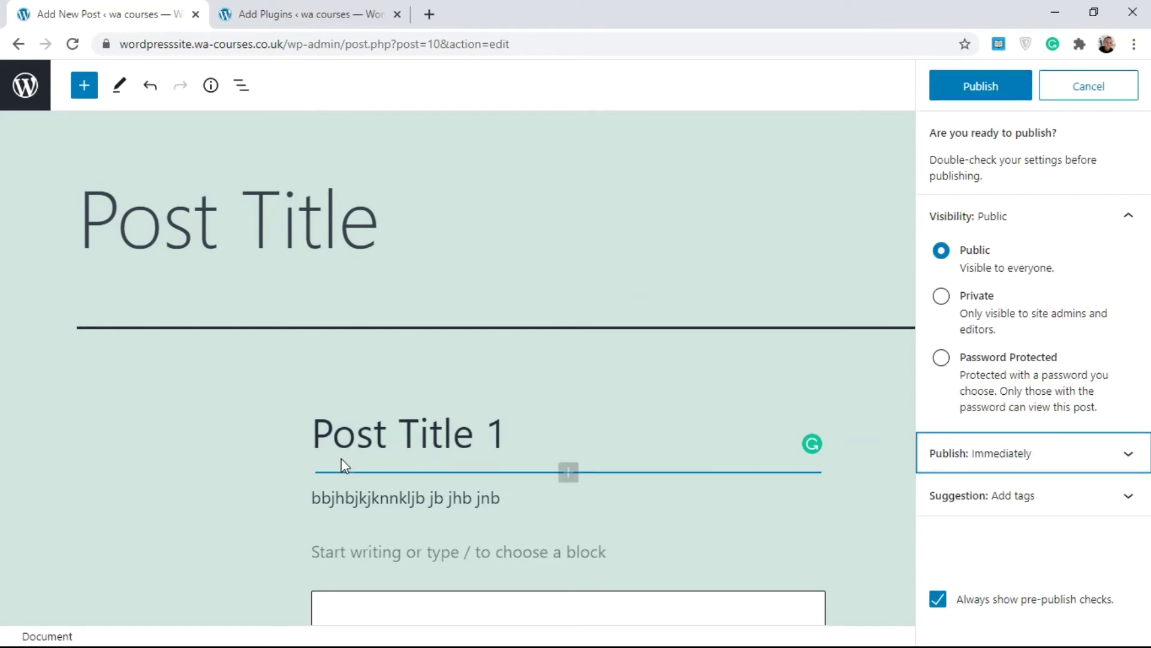
click(1040, 471)
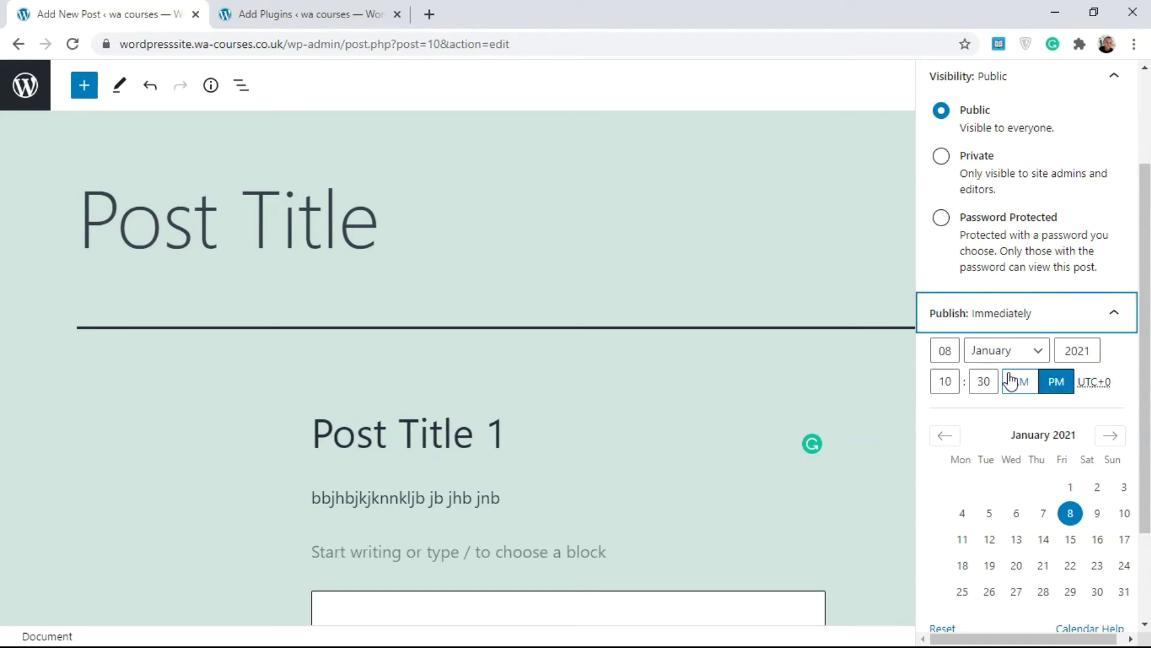
click(1097, 517)
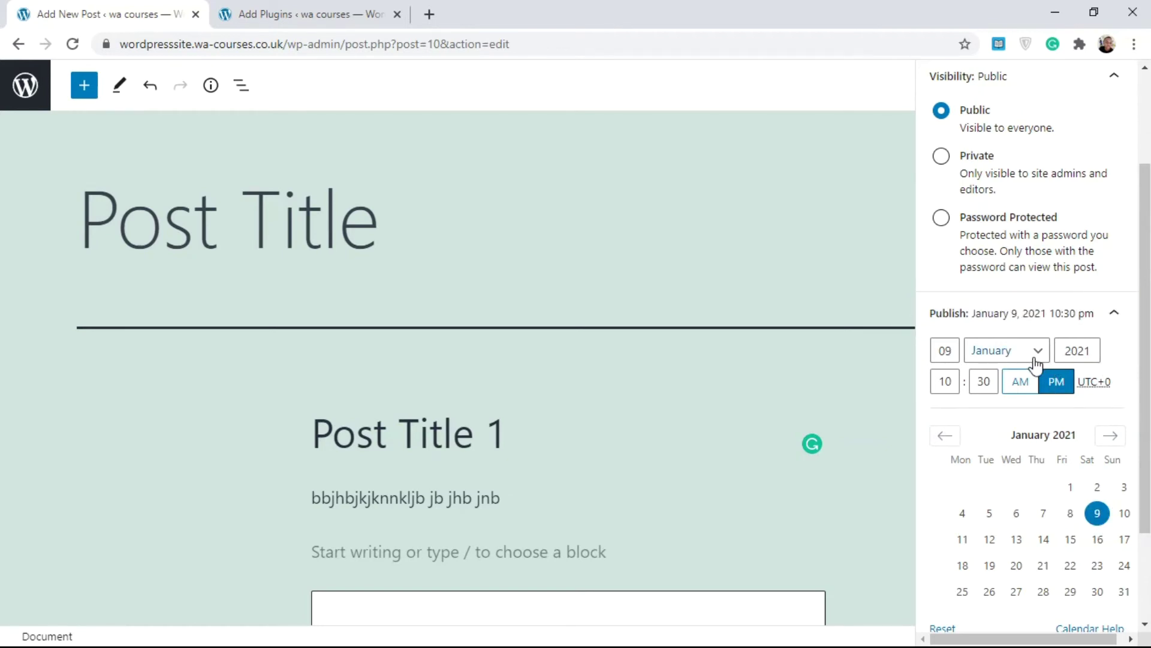
click(1077, 350)
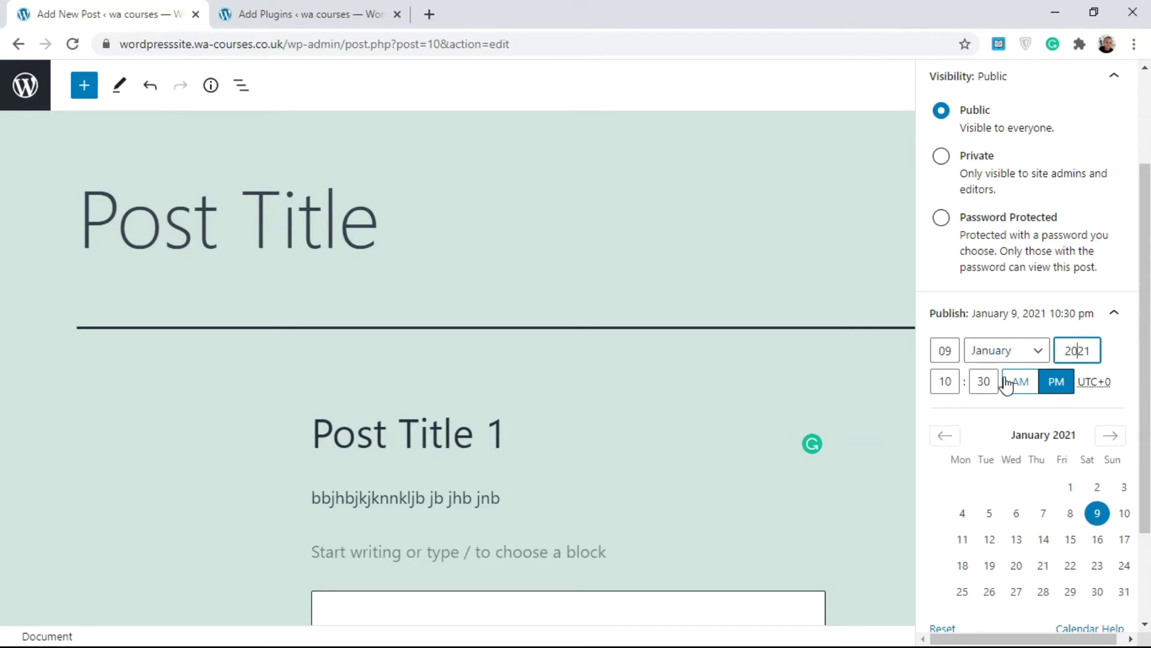
double_click(1091, 384)
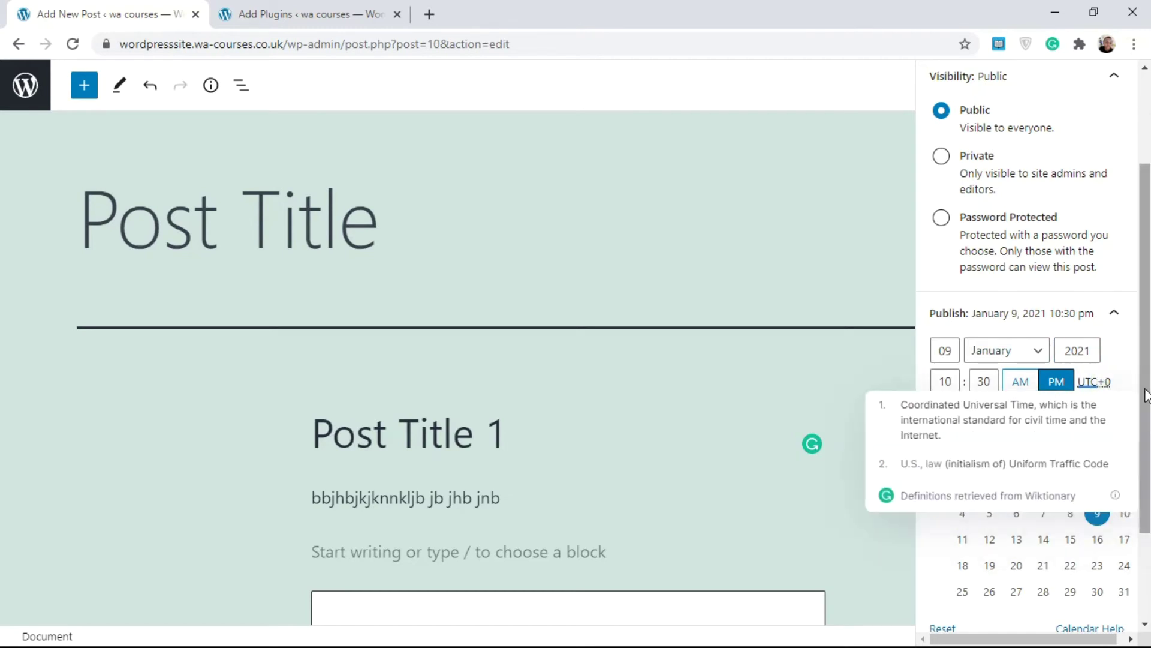
drag(1146, 364, 1147, 480)
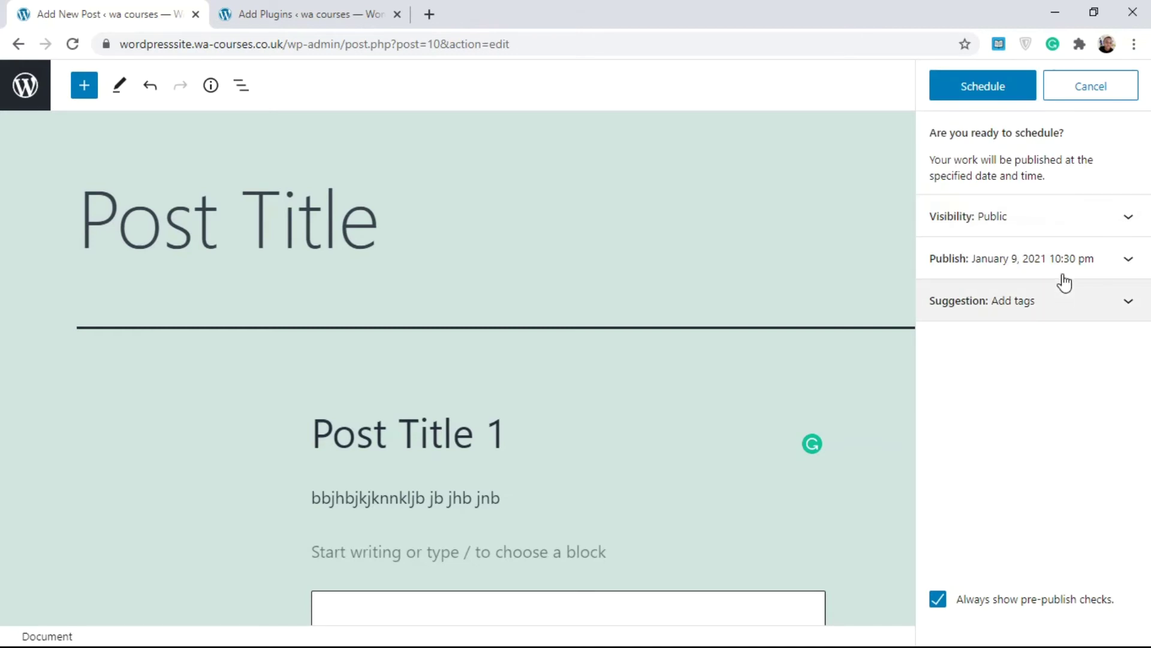
click(1064, 259)
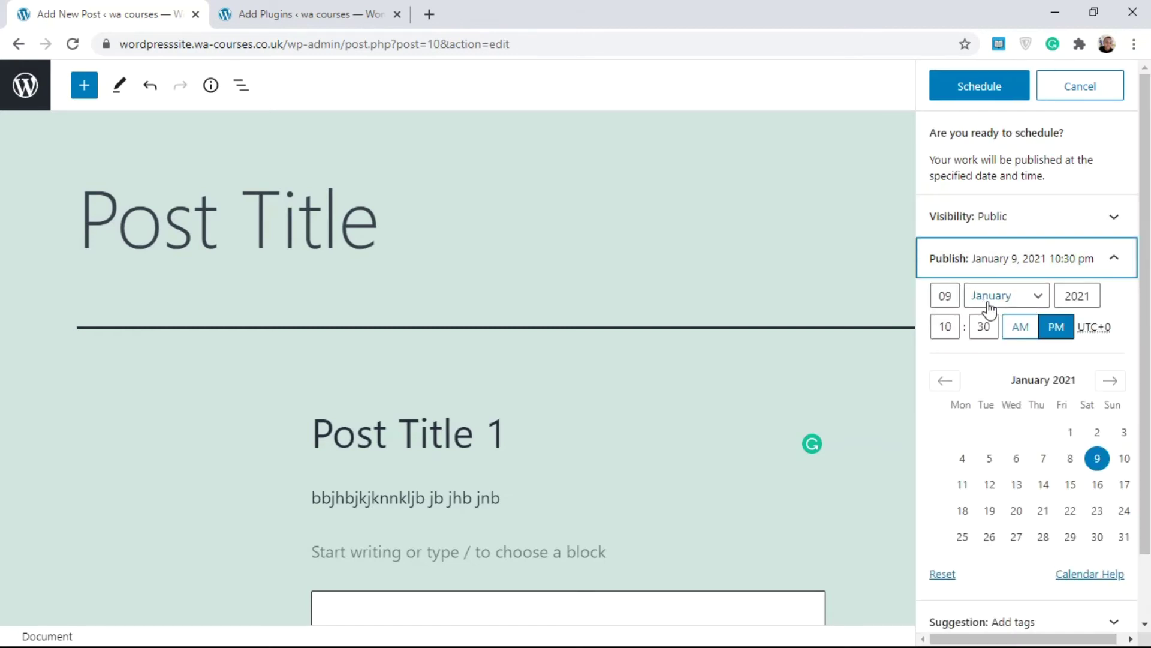
Reset the publish date to Immediately and publish the post
click(942, 575)
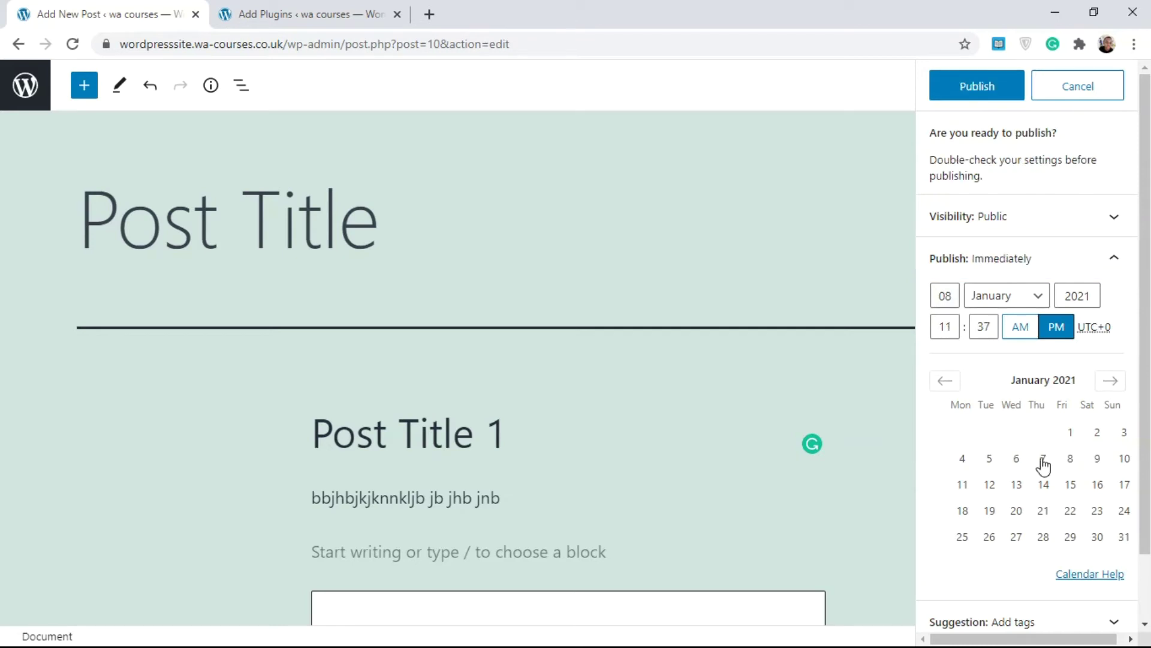
click(1100, 264)
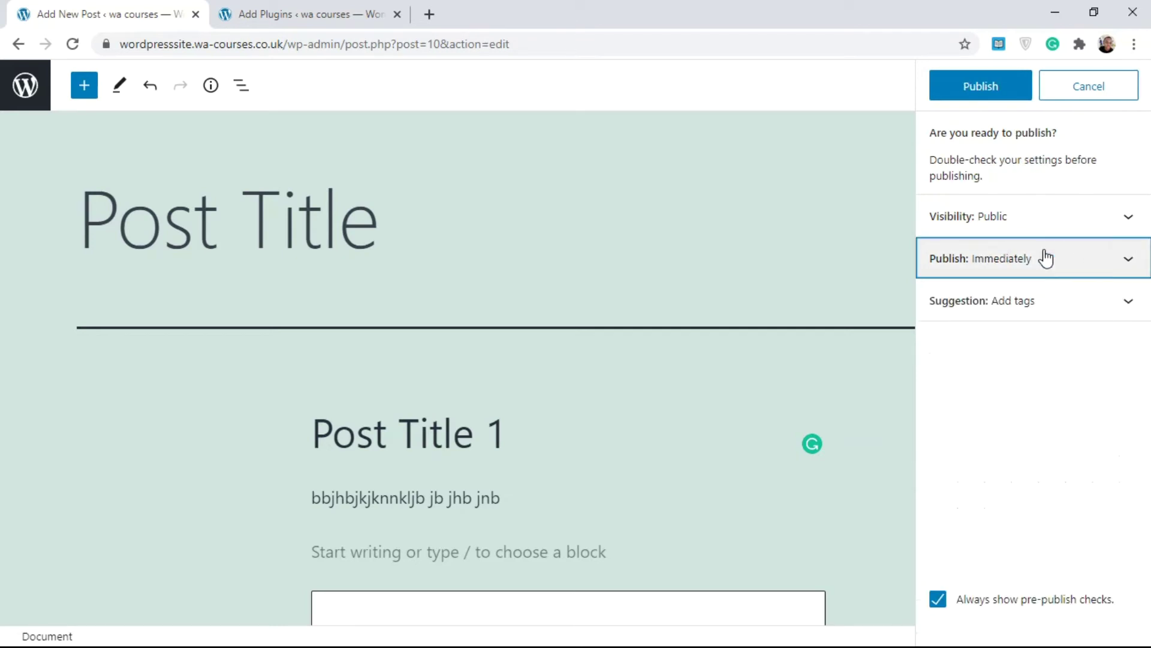
click(991, 87)
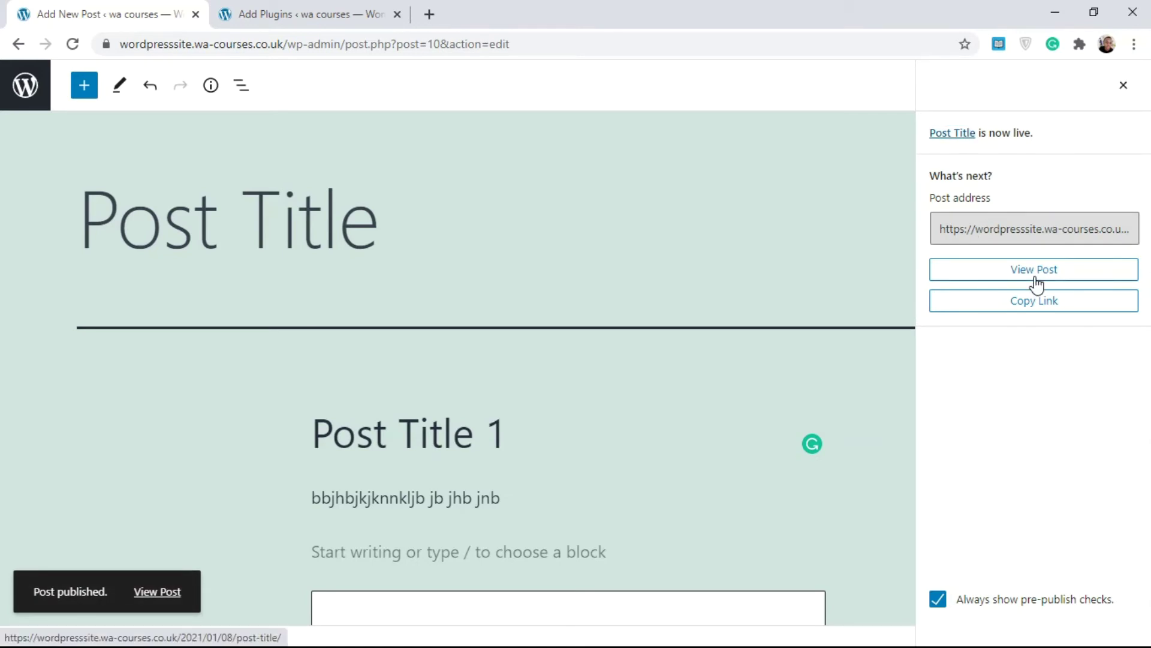
Open the published post live in a new tab, review its text, then return to the editor
right_click(146, 593)
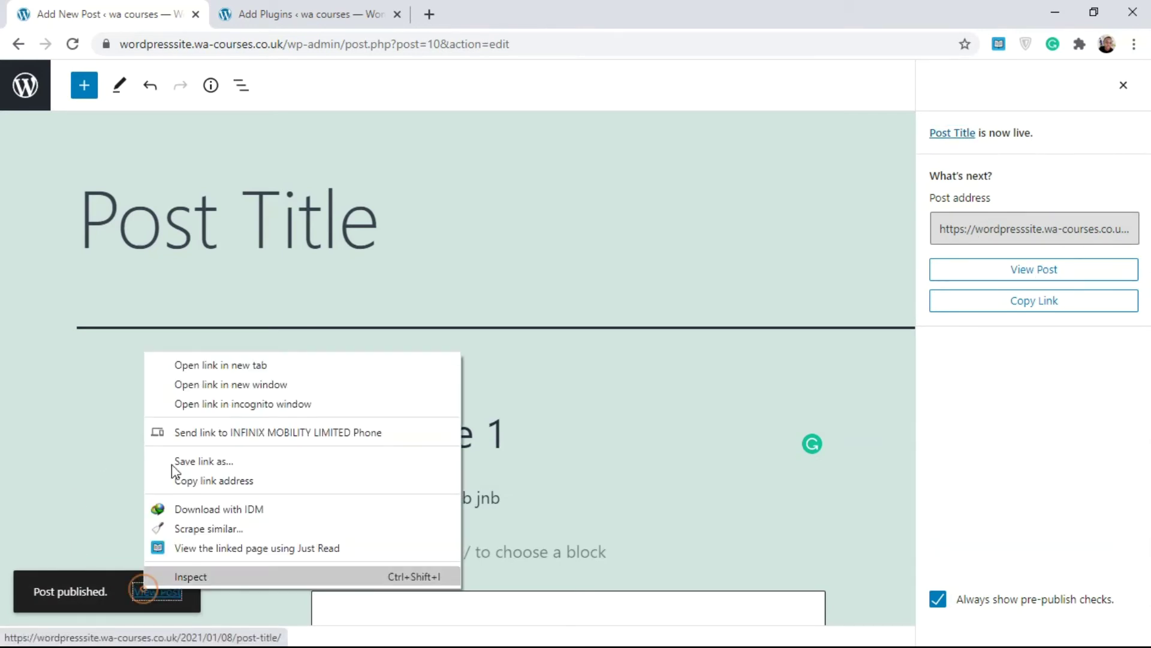
click(227, 365)
click(301, 7)
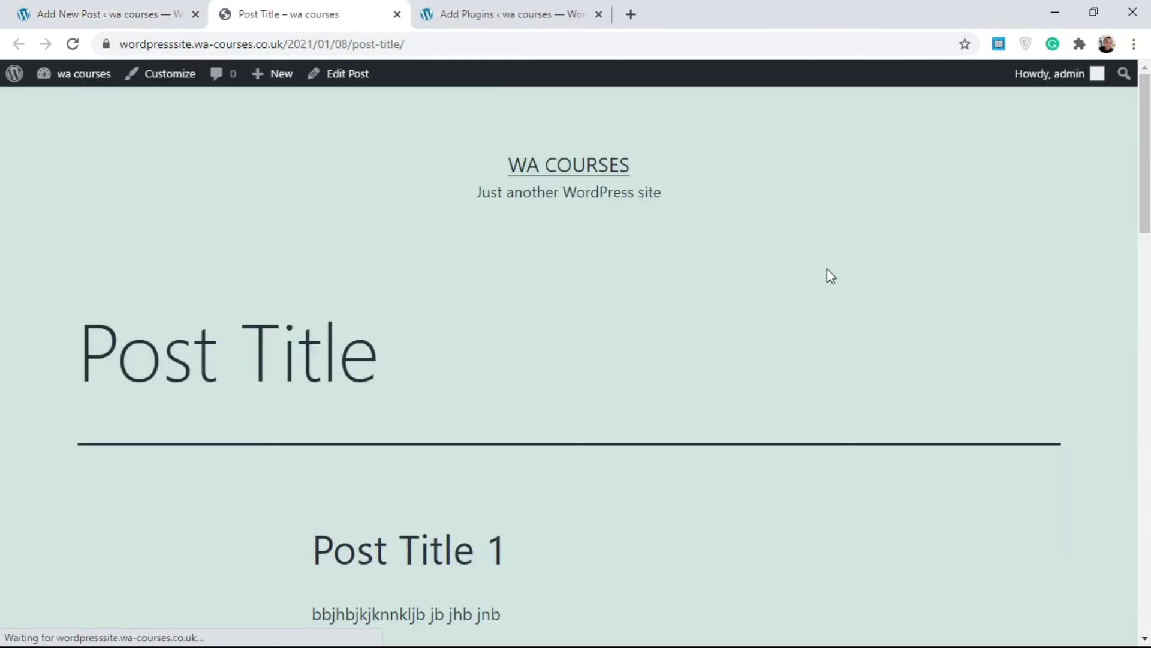
scroll(398, 237, down, 7)
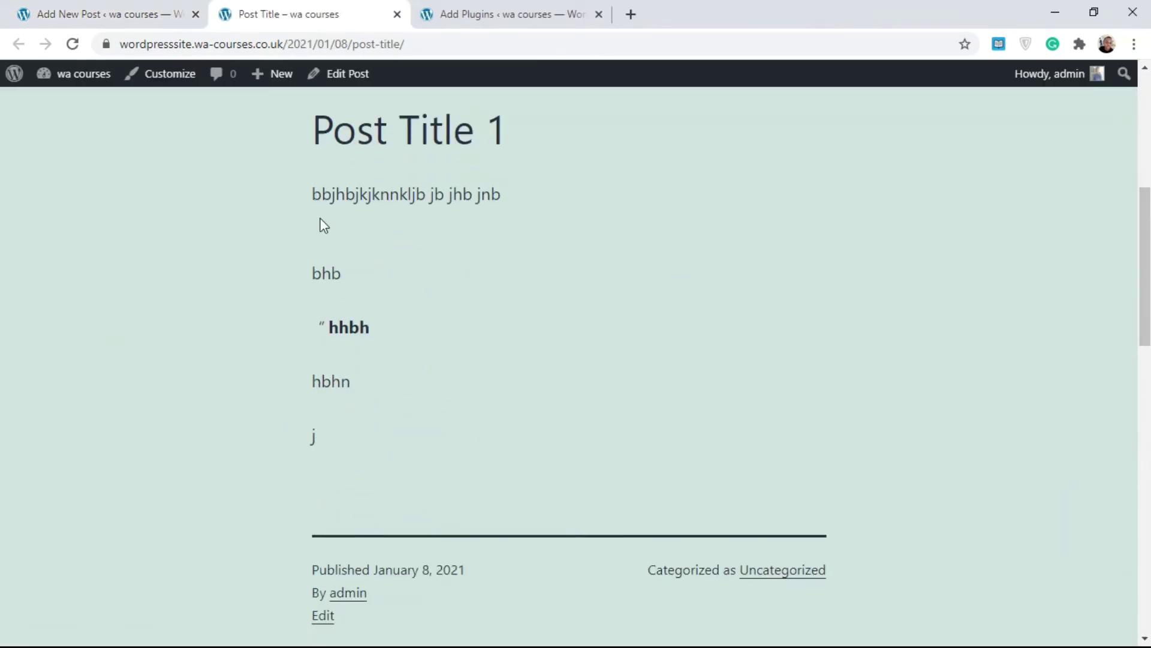
drag(346, 435, 290, 143)
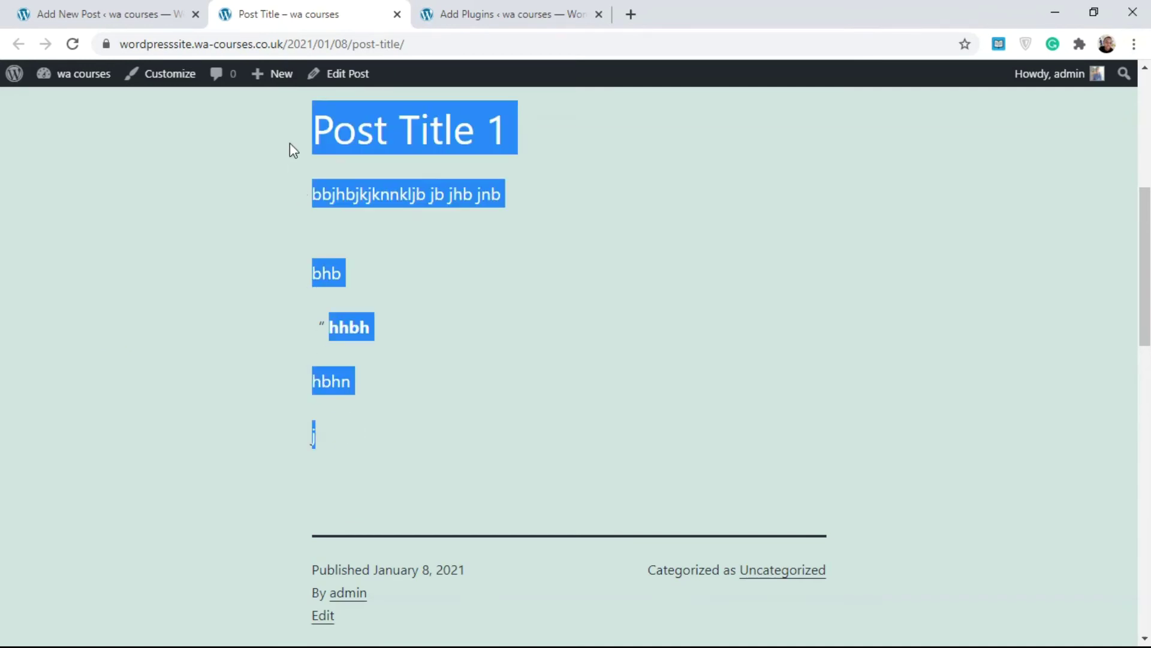
scroll(916, 298, up, 7)
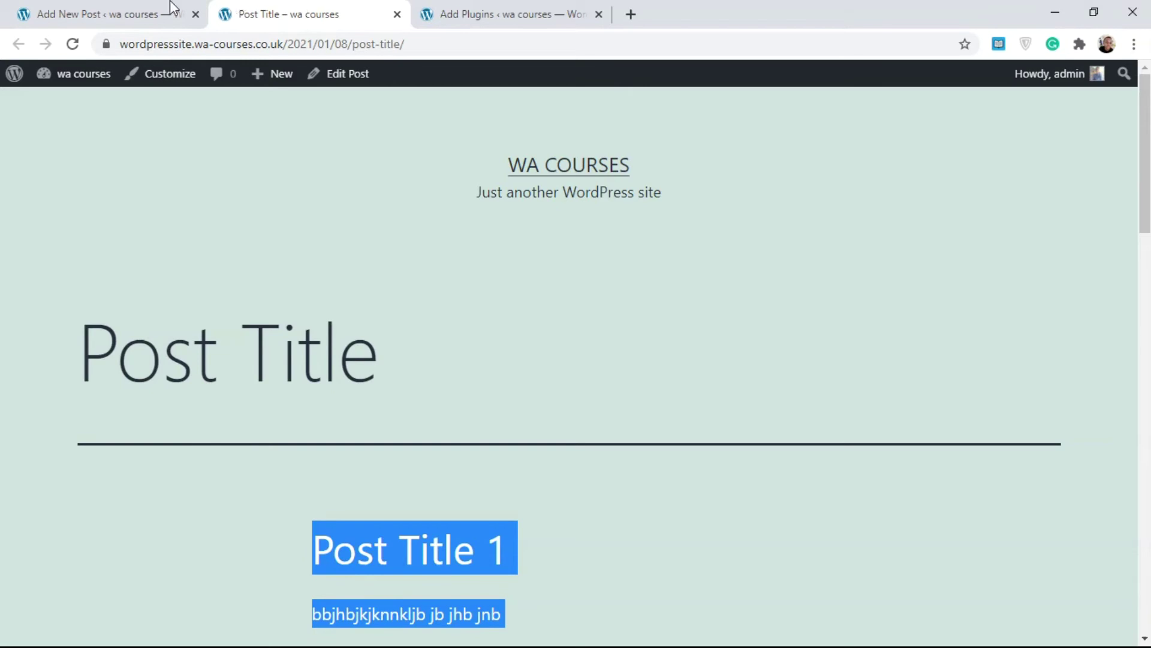
click(142, 4)
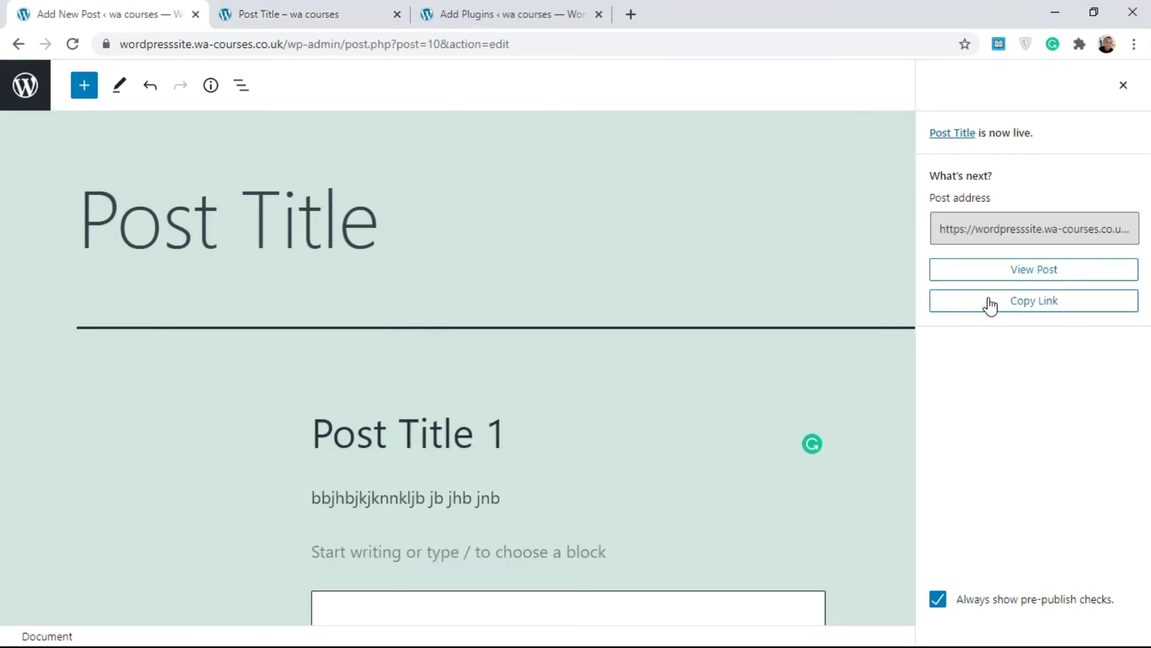
Close the publish summary, insert 'nnn' into 'jhb' so the paragraph reads 'bbjhbjkjknnkljb jb jhnnnb jnb'
click(1124, 87)
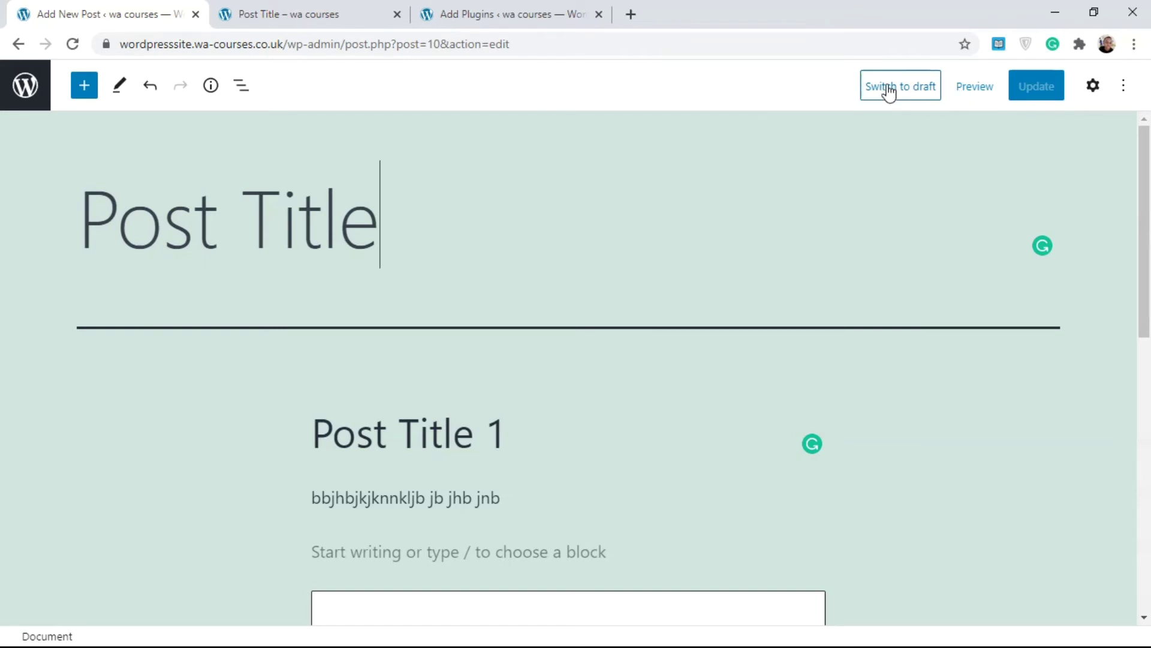
click(465, 495)
text(nnn)
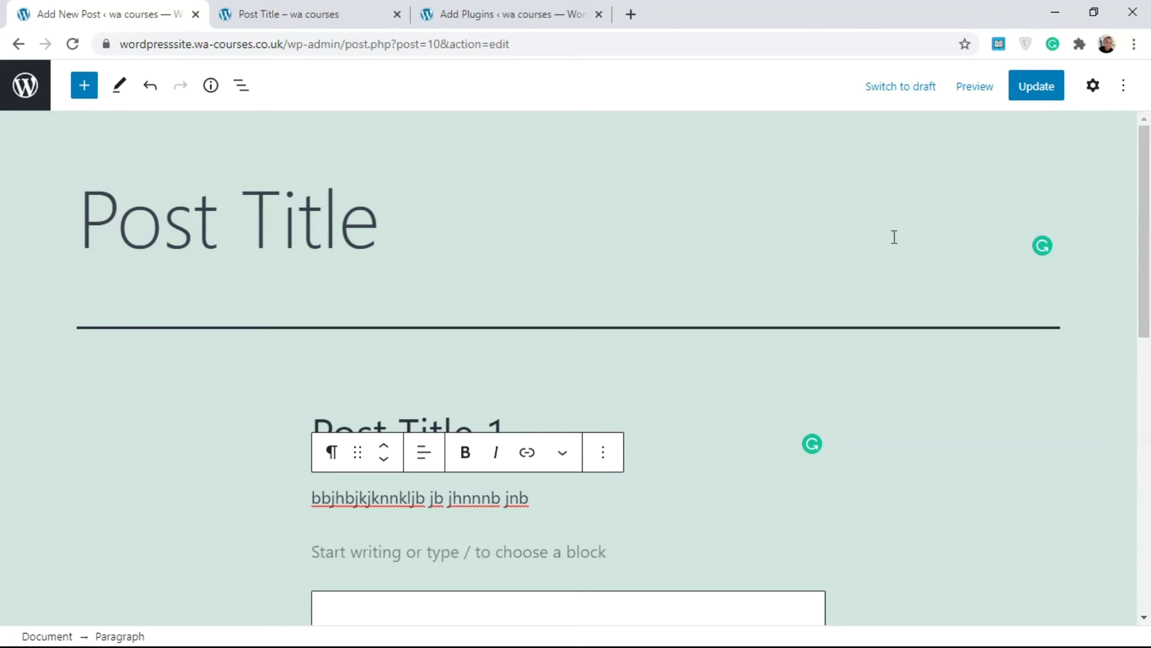
click(1093, 90)
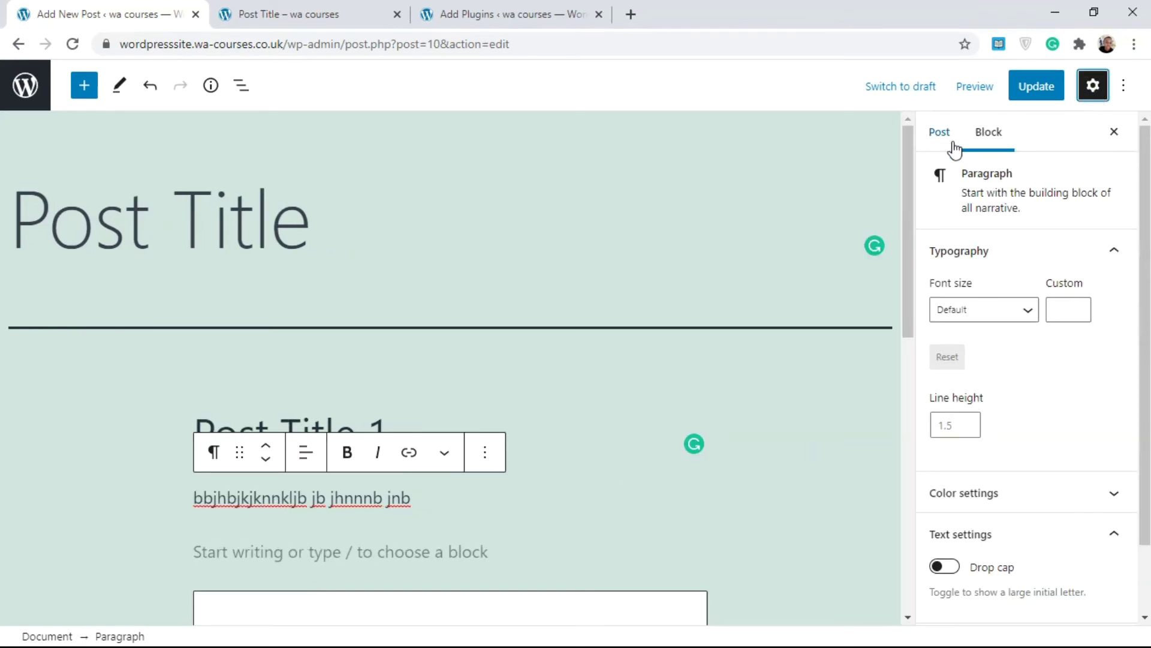
Check the Post tab's Status & visibility panel and its Public visibility options
click(939, 144)
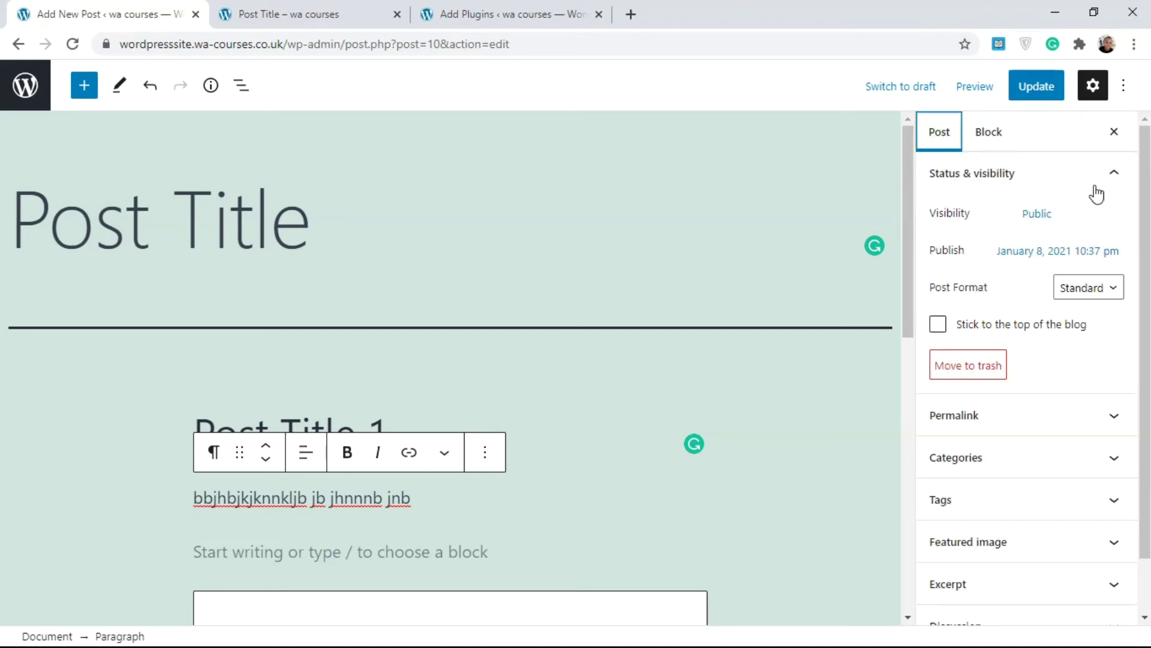
click(1114, 180)
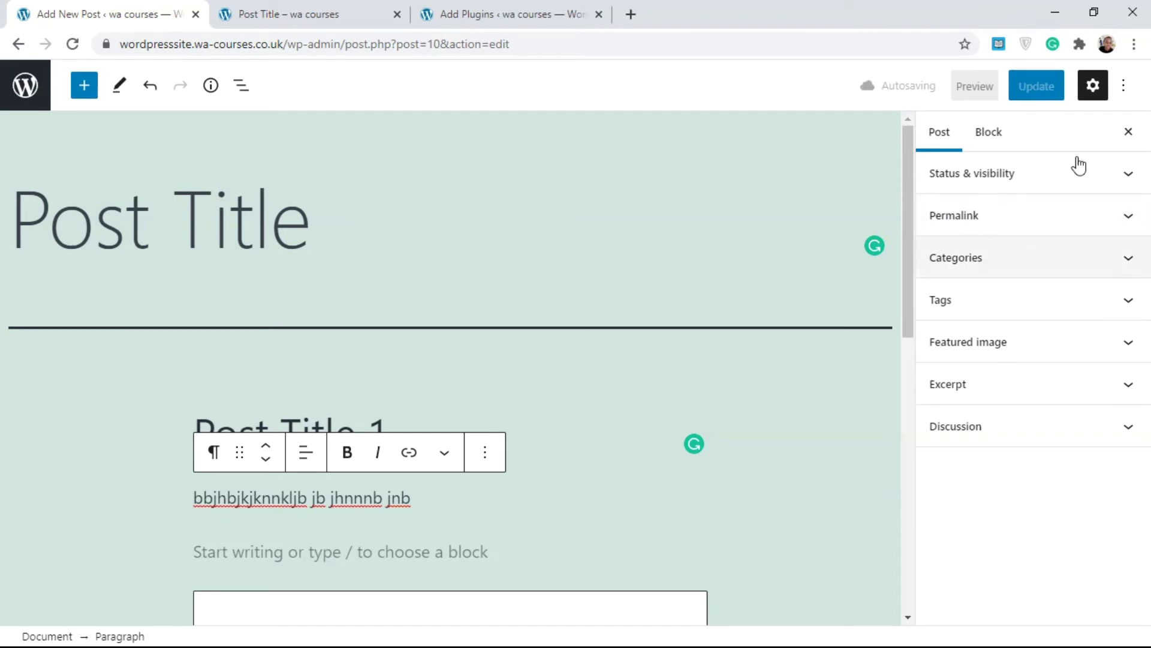
click(1103, 181)
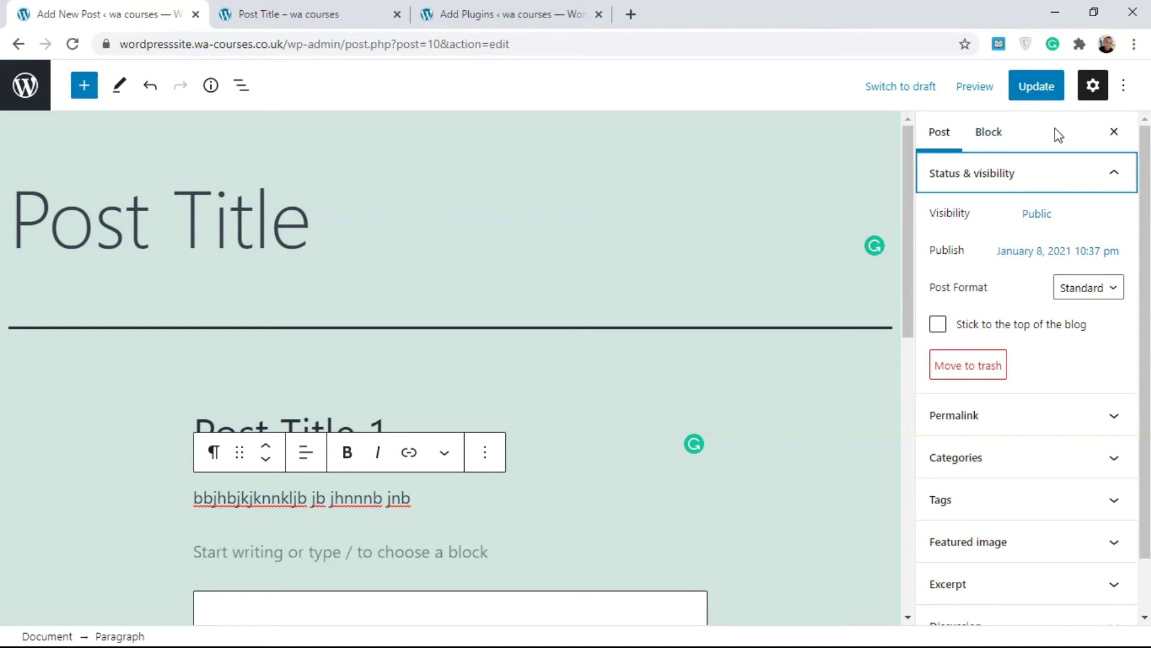
click(1042, 215)
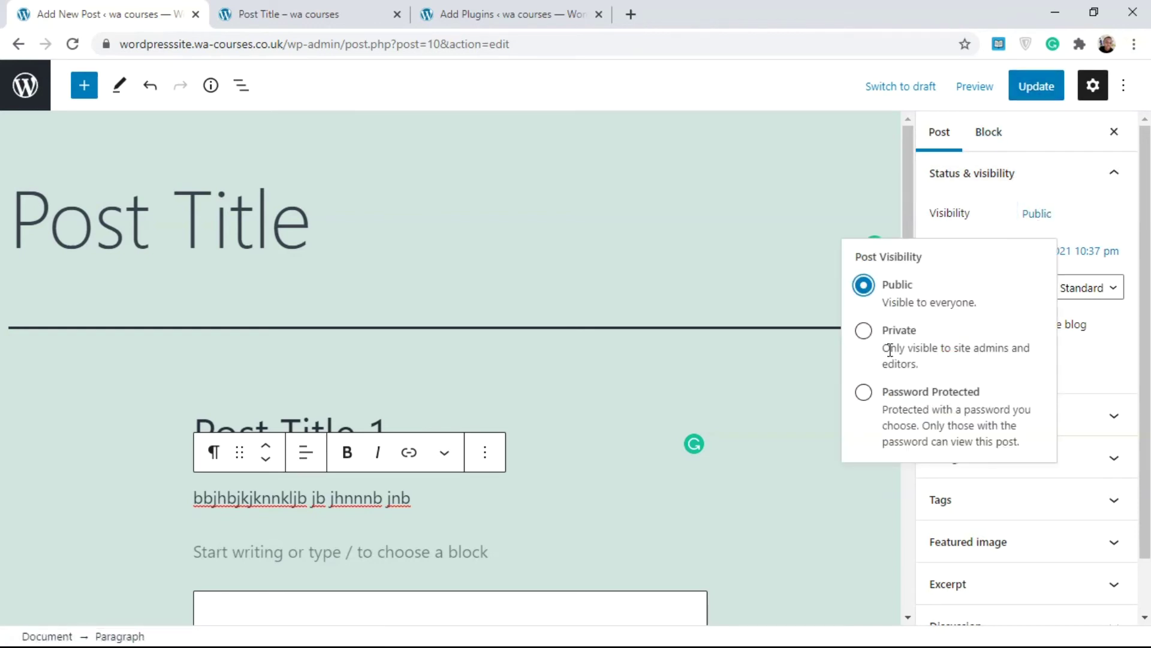
click(1093, 85)
click(1093, 85)
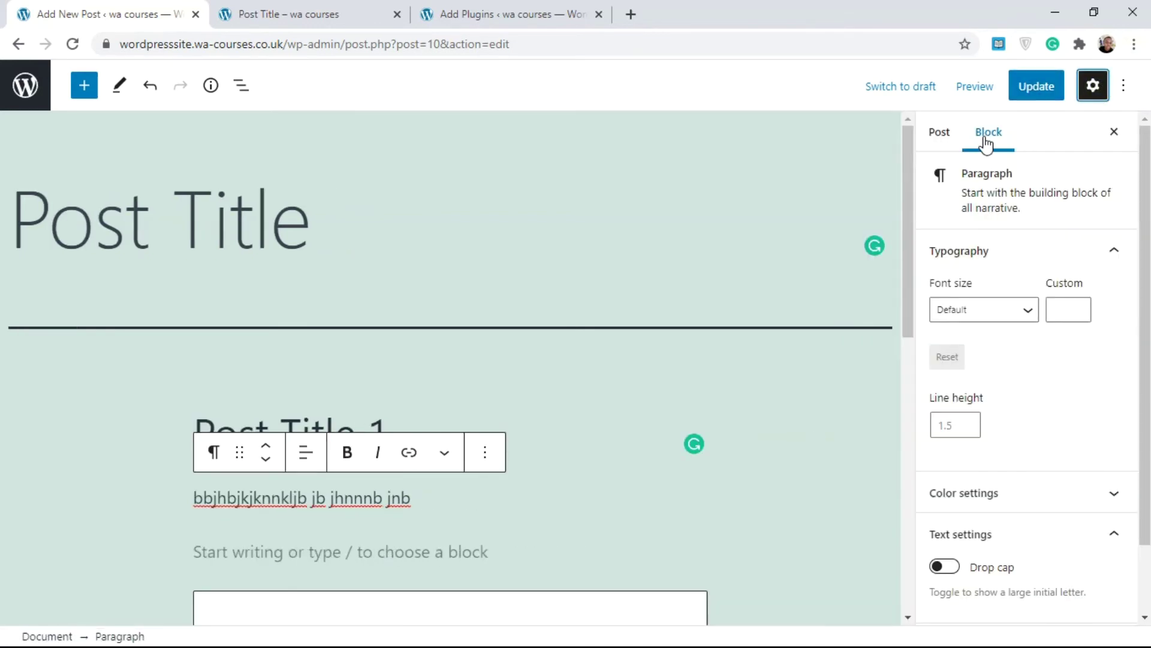
Return to the post-level settings and collapse Status & visibility, leaving the post Public
click(941, 133)
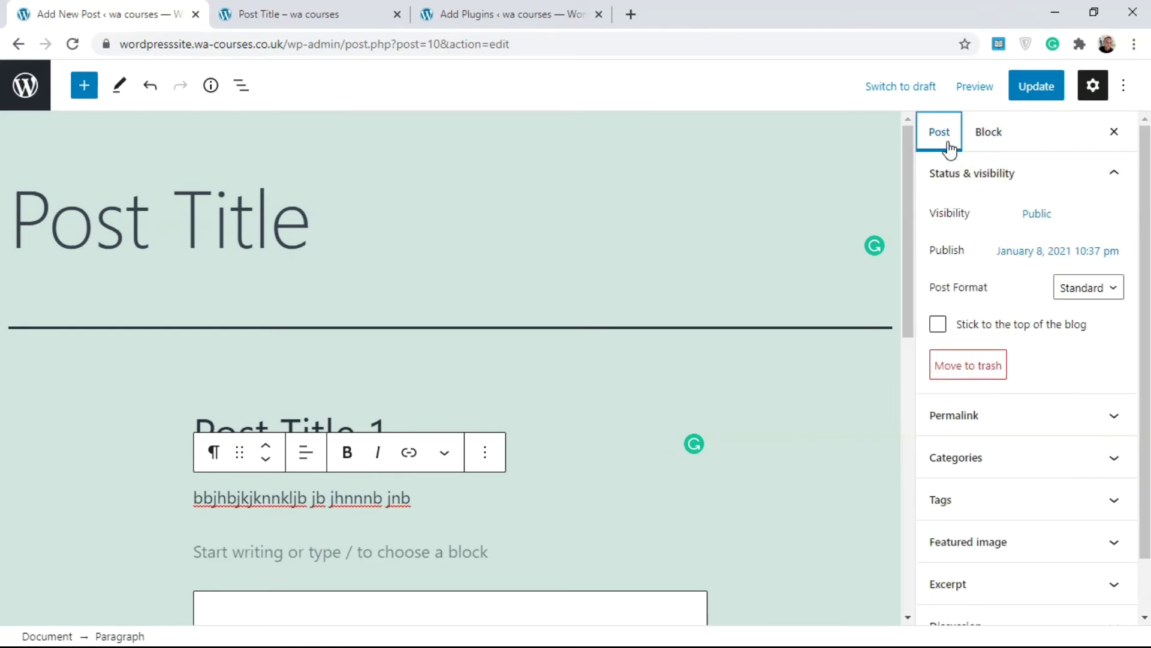
click(1083, 174)
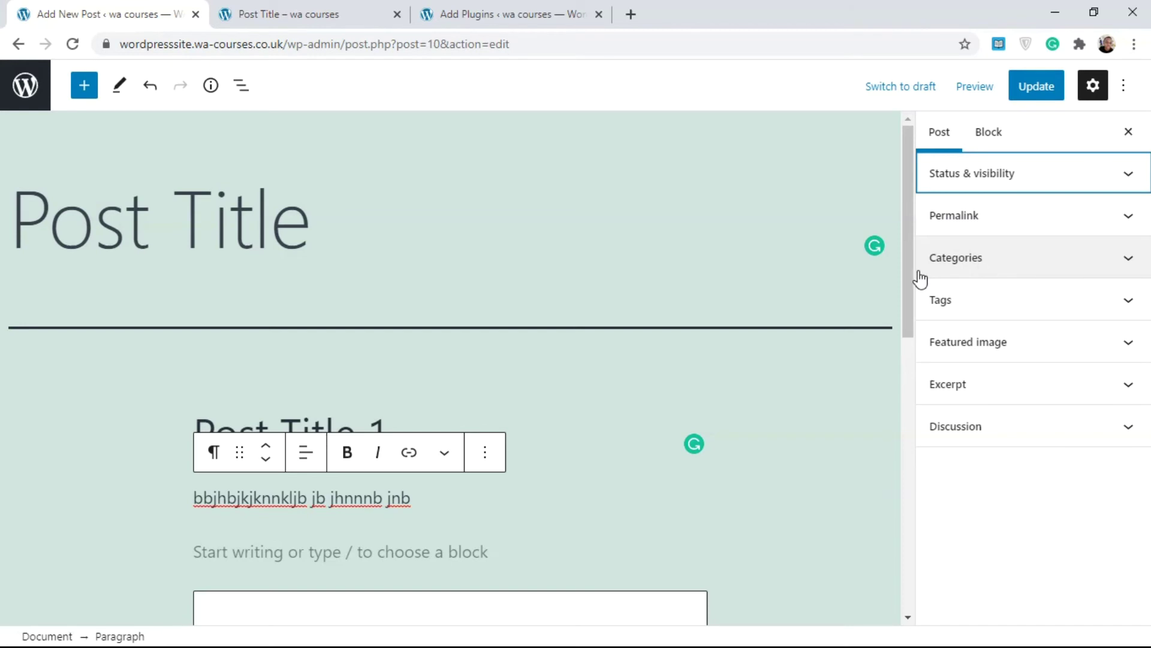
drag(904, 263, 259, 185)
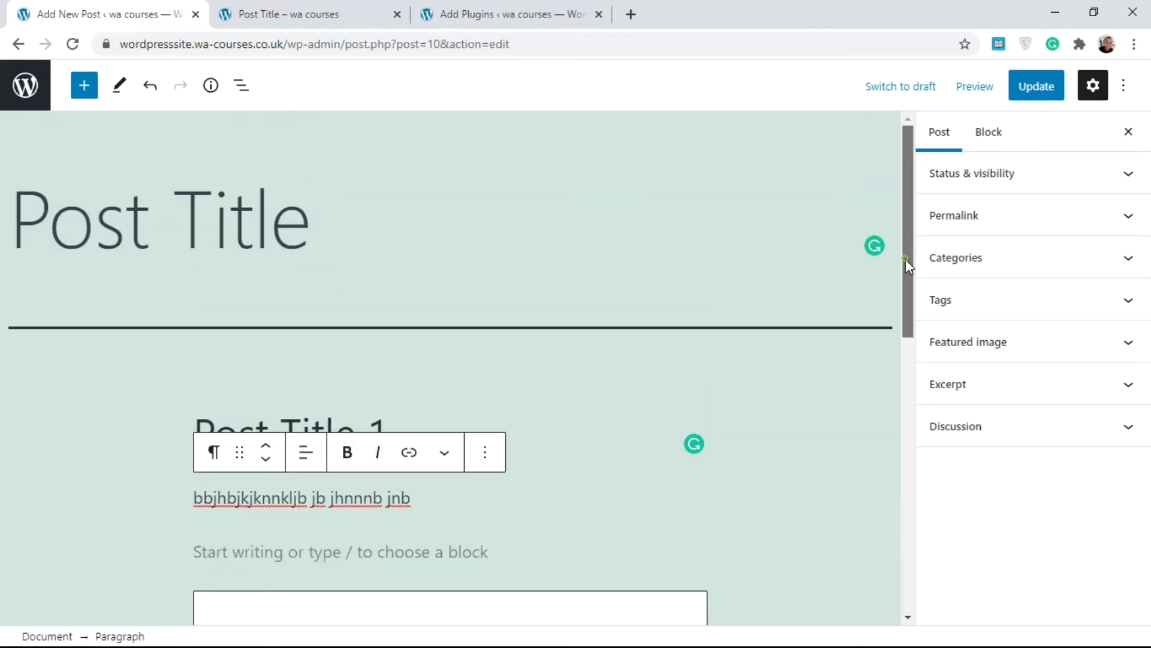
scroll(906, 259, down, 3)
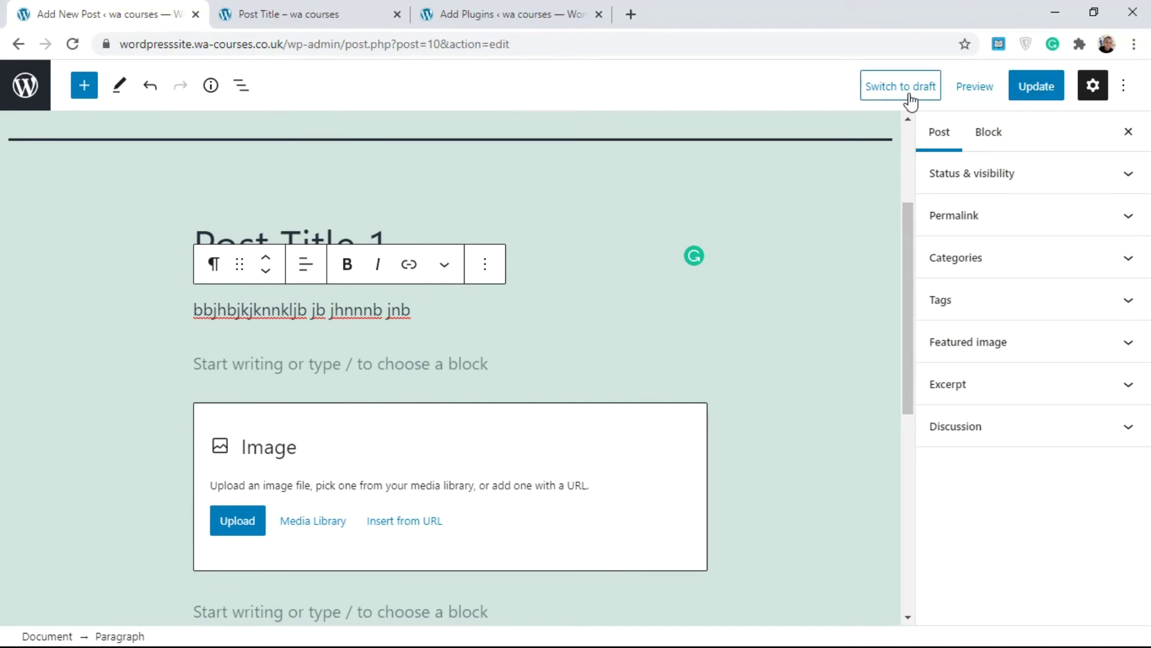
Show the Preview device options and glance at the live post tab
click(976, 86)
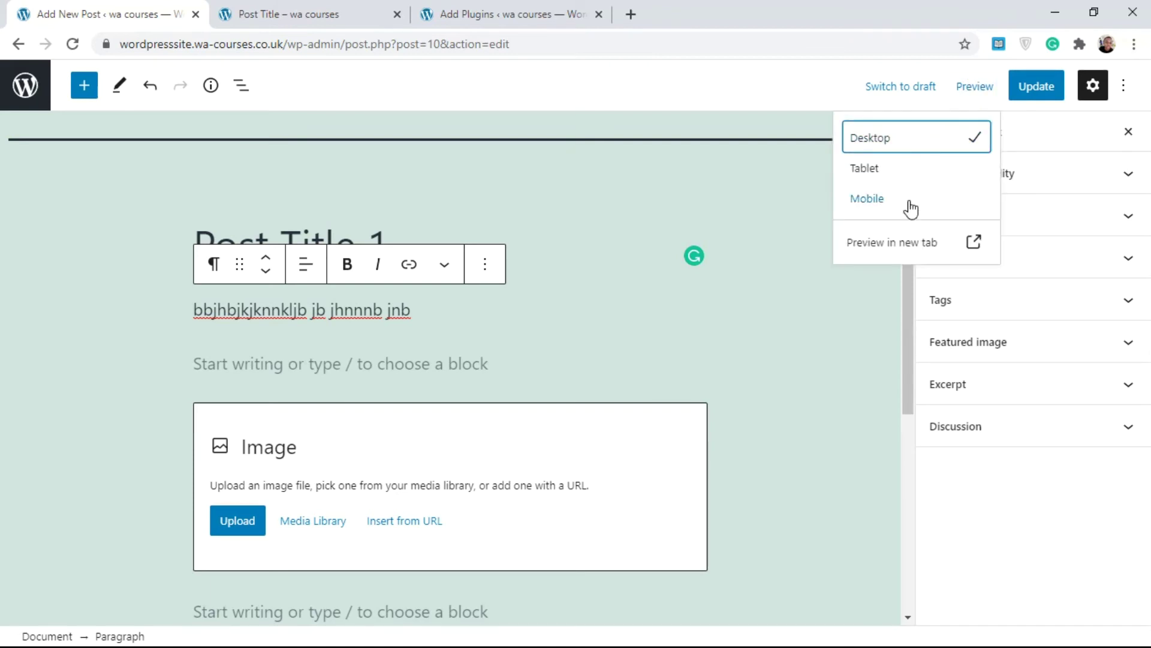
click(282, 13)
click(166, 8)
Preview the post in a new tab, scroll through it, then set the editor to Tablet width
click(935, 243)
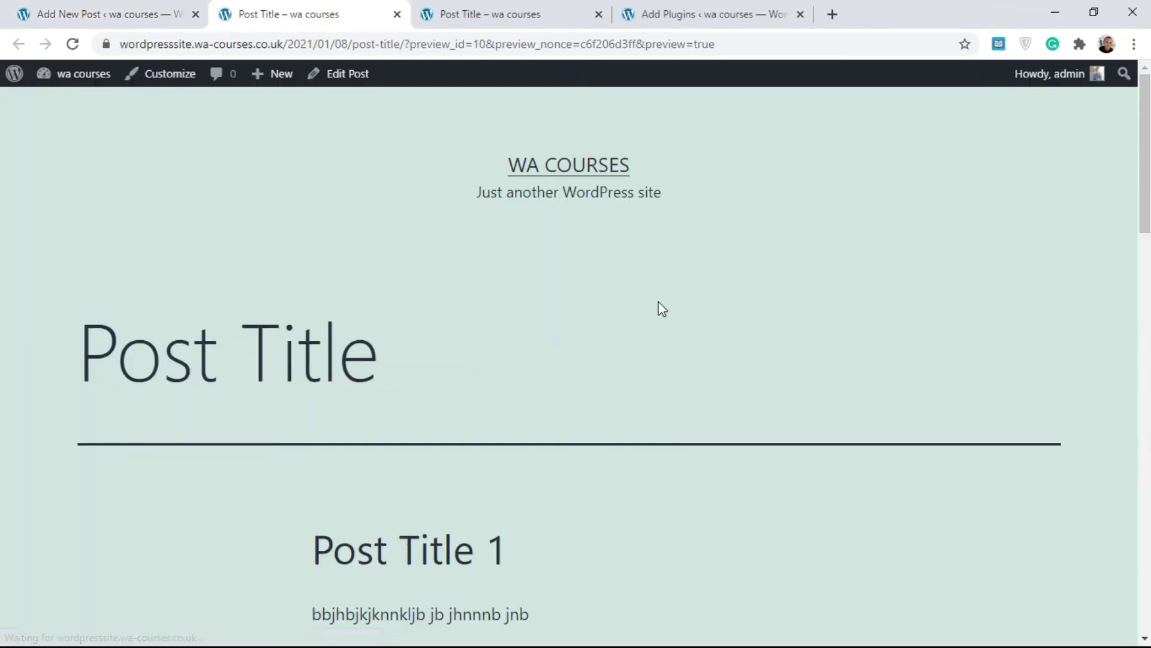
scroll(576, 360, down, 3)
scroll(1143, 198, down, 5)
scroll(1138, 222, up, 7)
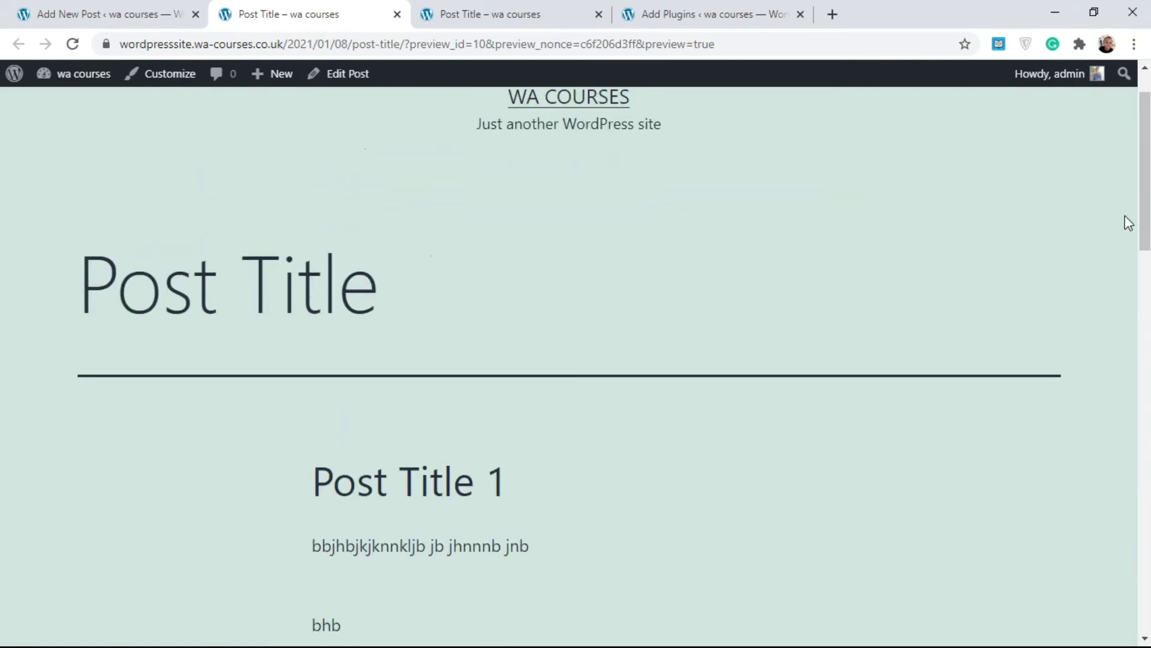
click(120, 10)
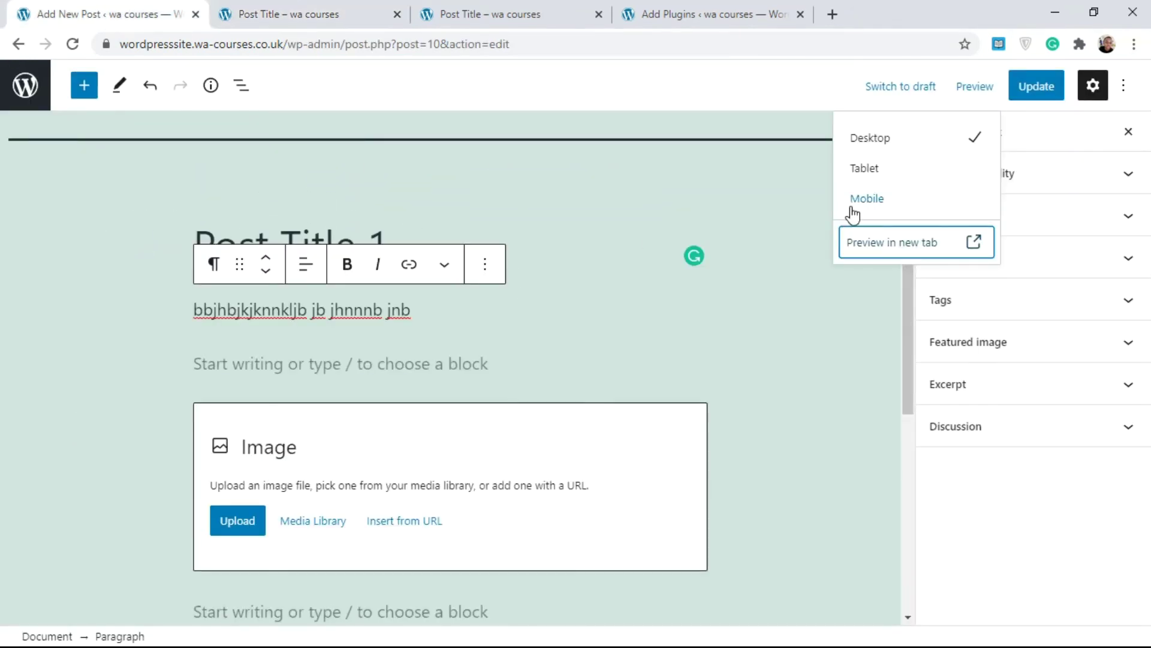
click(881, 181)
Switch the editor preview to Mobile width, showing title, heading and paragraph in a narrow column
drag(769, 461, 773, 548)
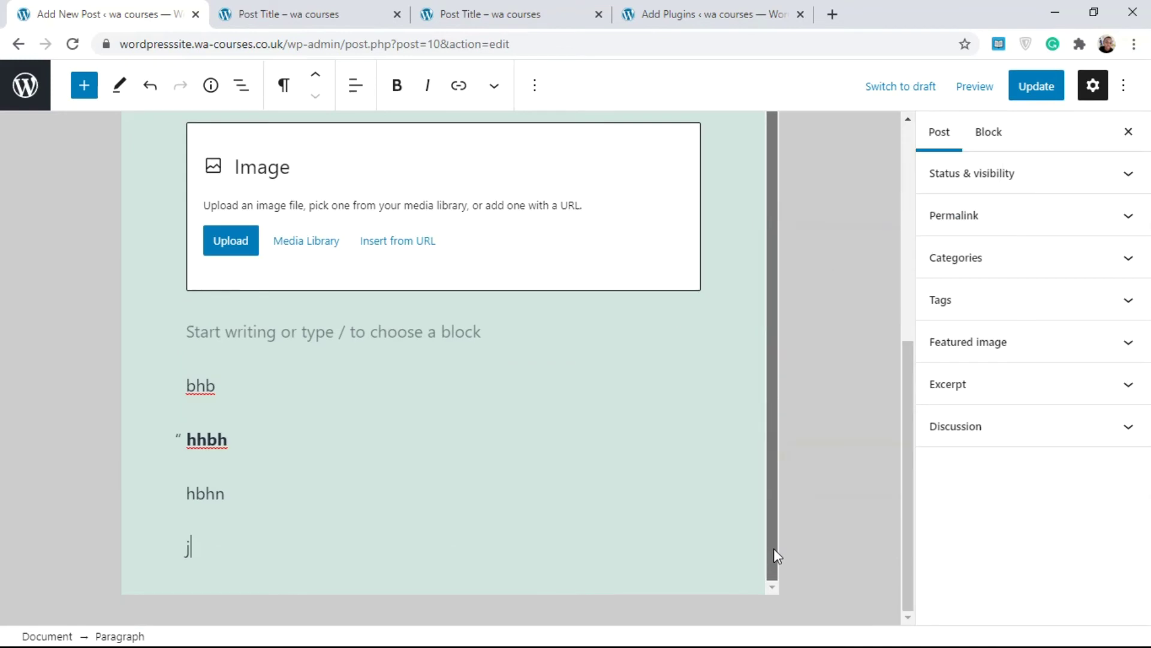
scroll(760, 330, up, 2)
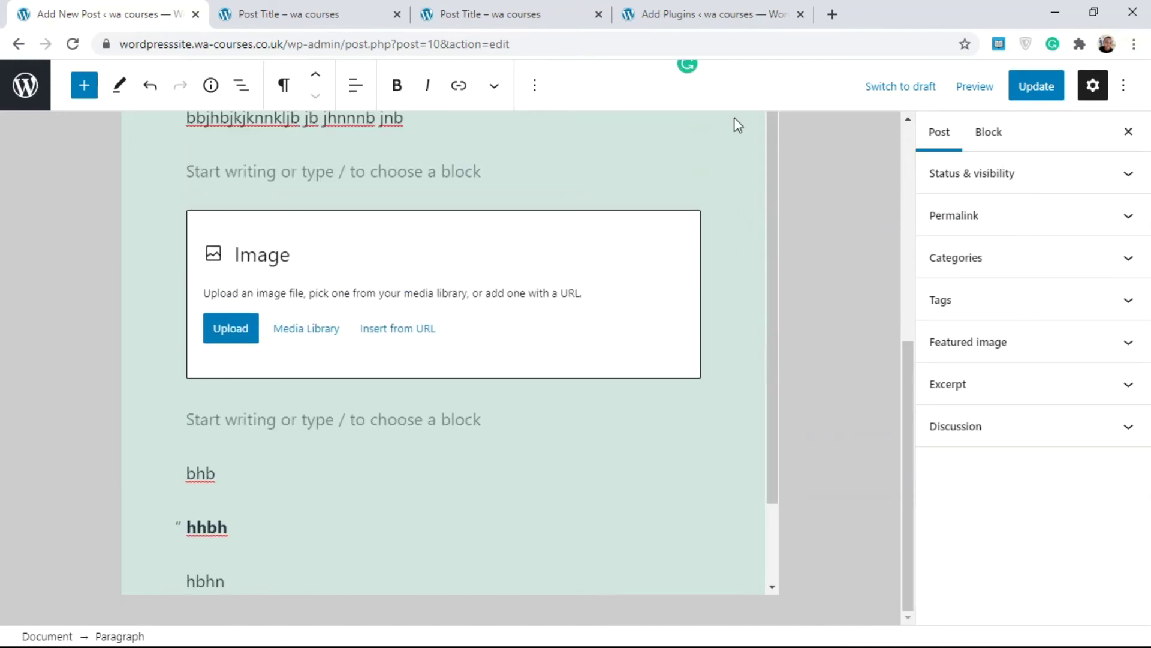
click(998, 87)
click(923, 197)
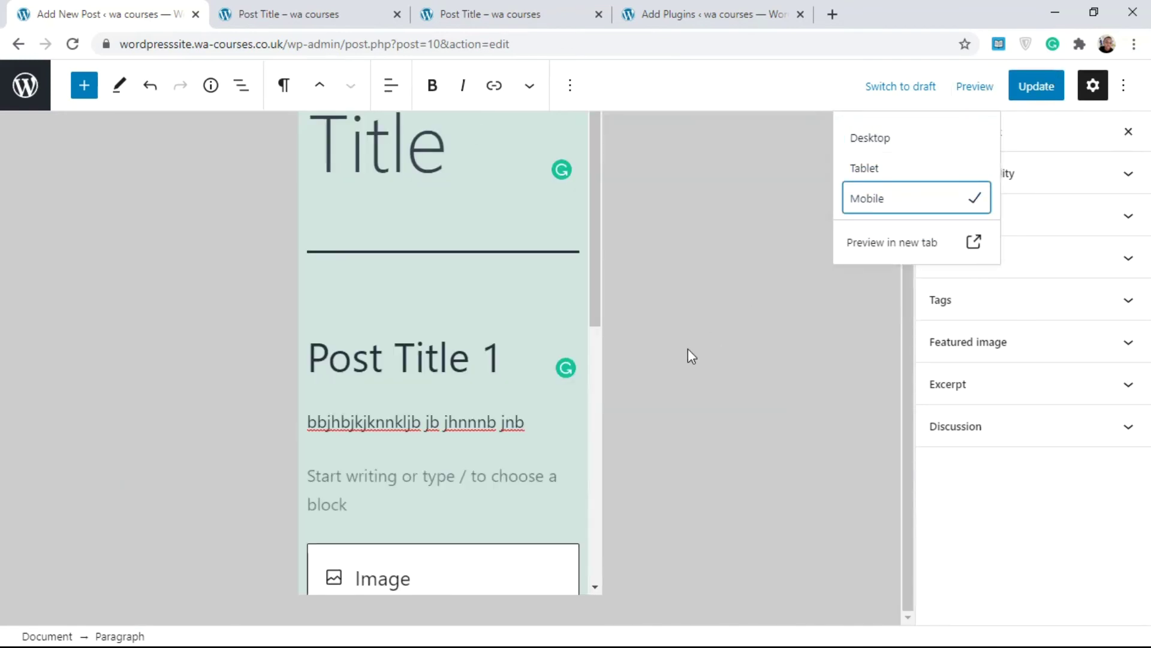
click(418, 357)
drag(594, 321, 566, 222)
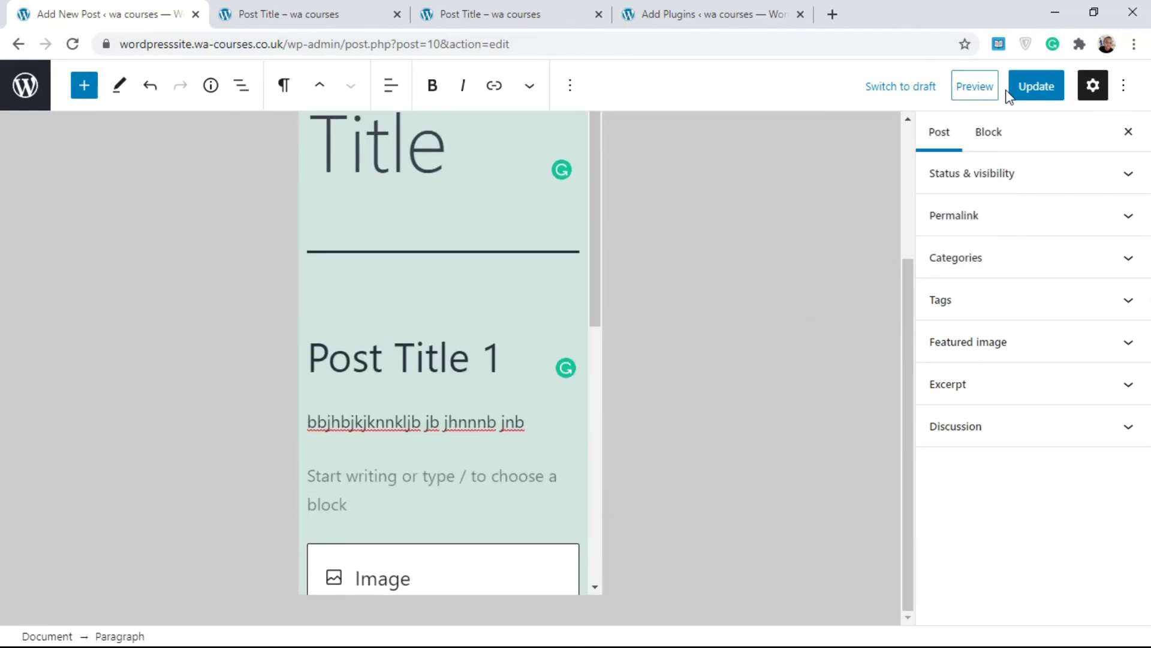
click(976, 90)
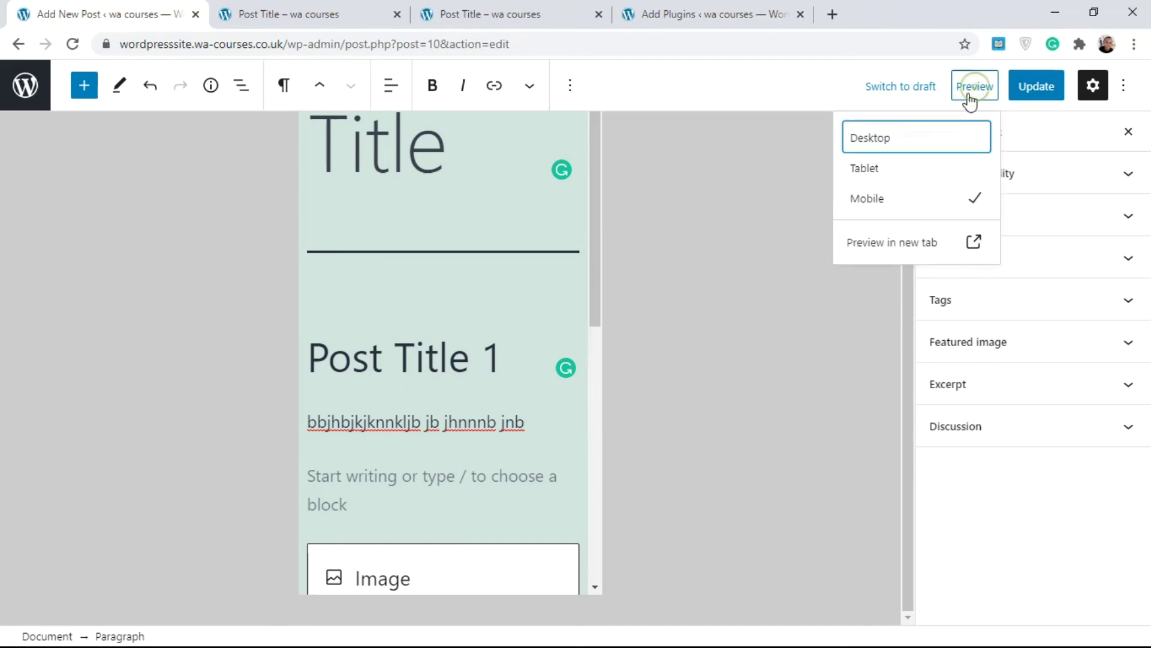
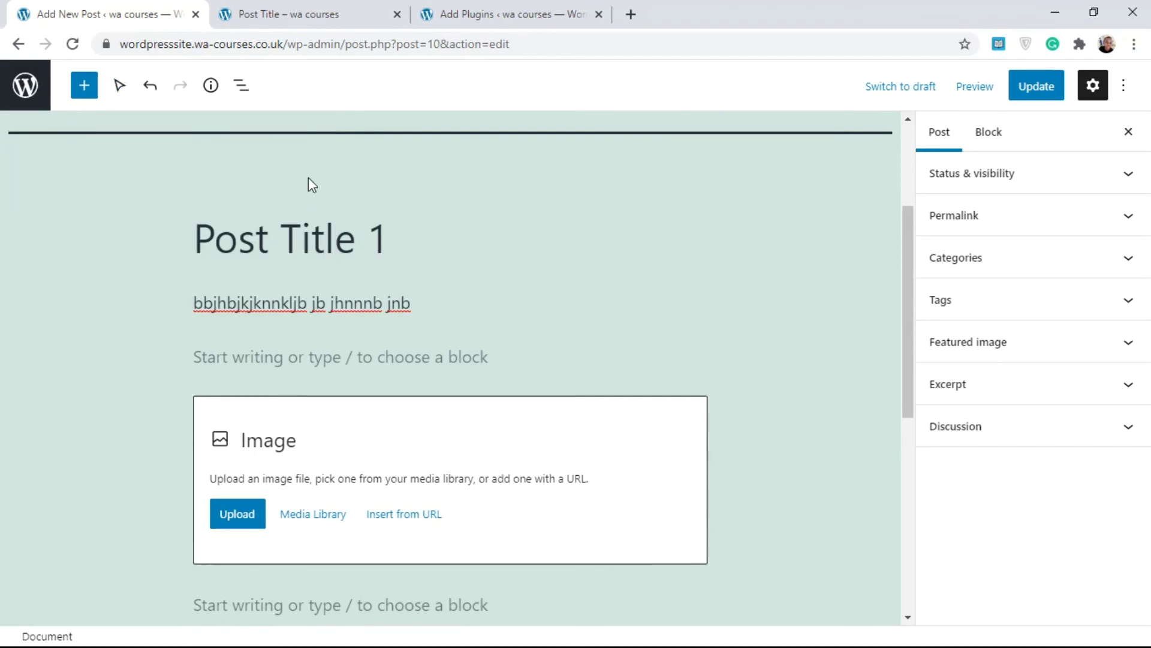
Select the Post Title 1 heading and raise its line height to 2.2
click(278, 258)
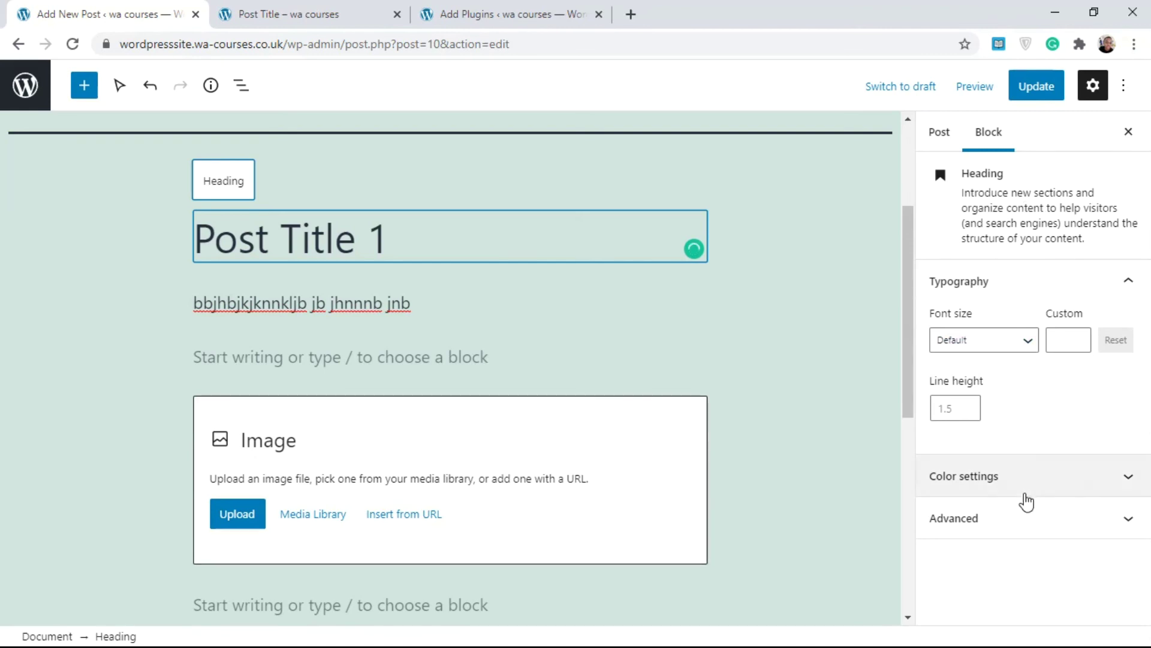
click(967, 406)
click(968, 405)
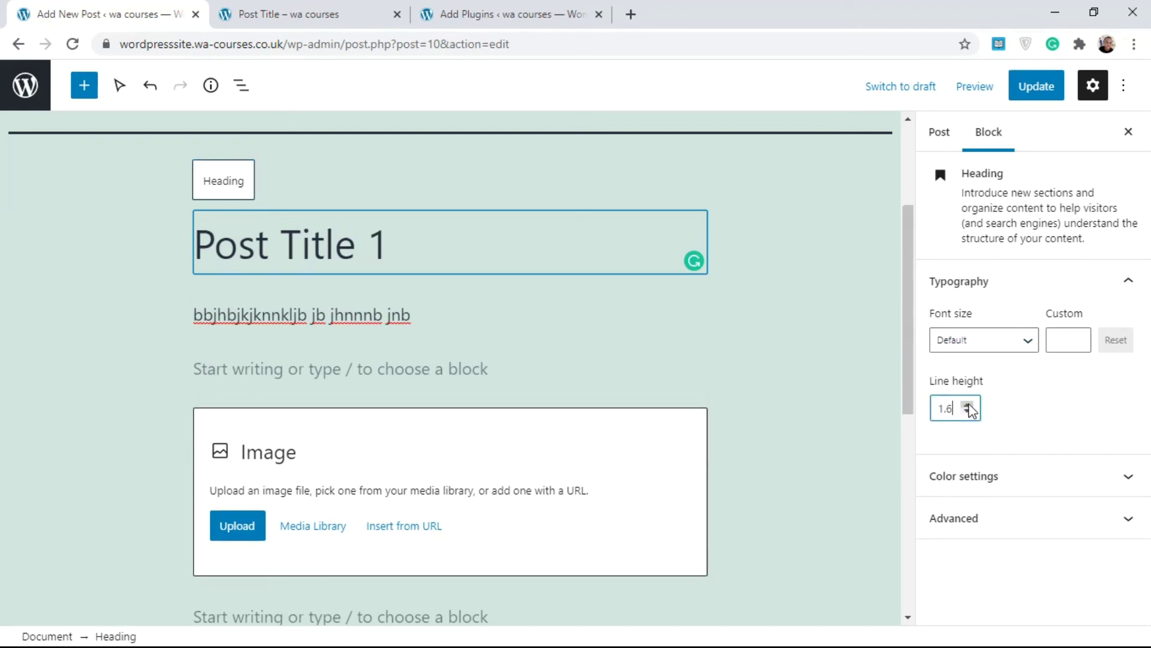
click(967, 405)
click(967, 406)
click(968, 405)
click(967, 405)
click(967, 406)
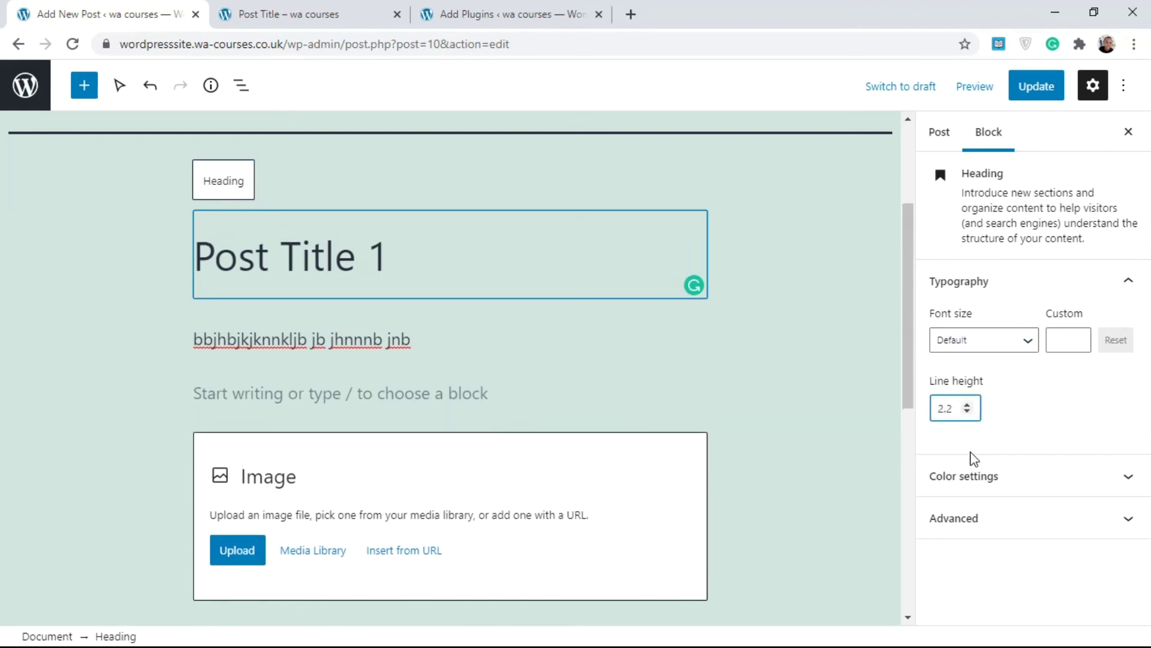
Give the heading a light blue-grey background colour
click(1053, 480)
click(1078, 397)
scroll(1147, 432, down, 1)
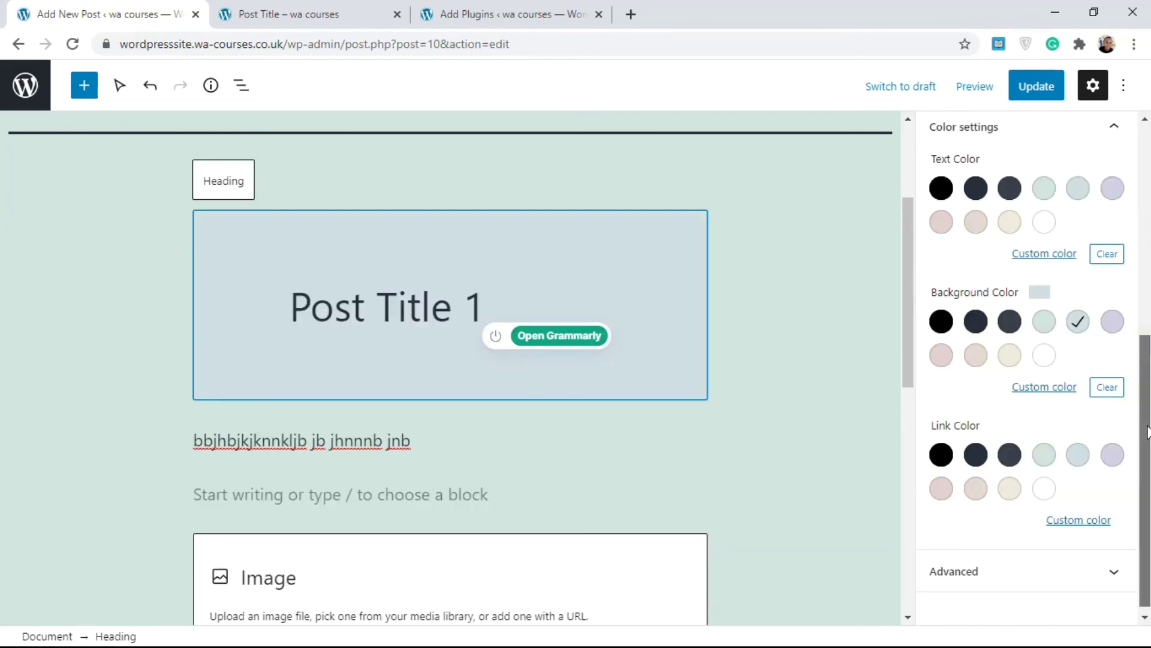
scroll(1147, 430, up, 1)
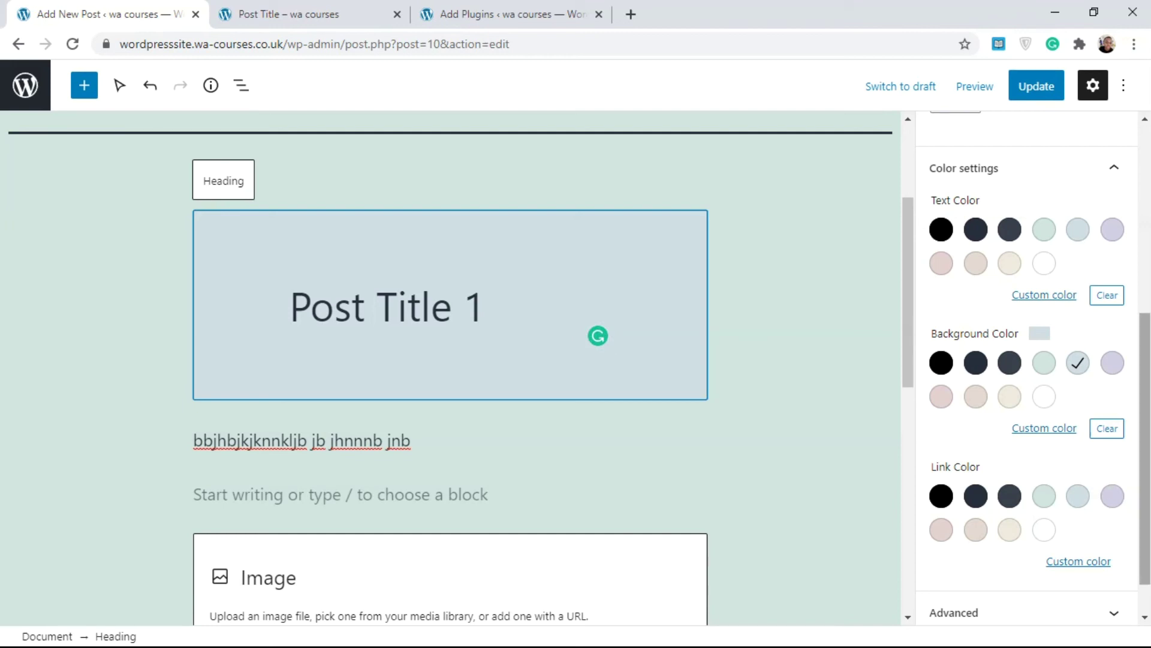
scroll(1107, 492, down, 1)
Expand the heading's Advanced settings and focus the Additional CSS class field
click(1026, 571)
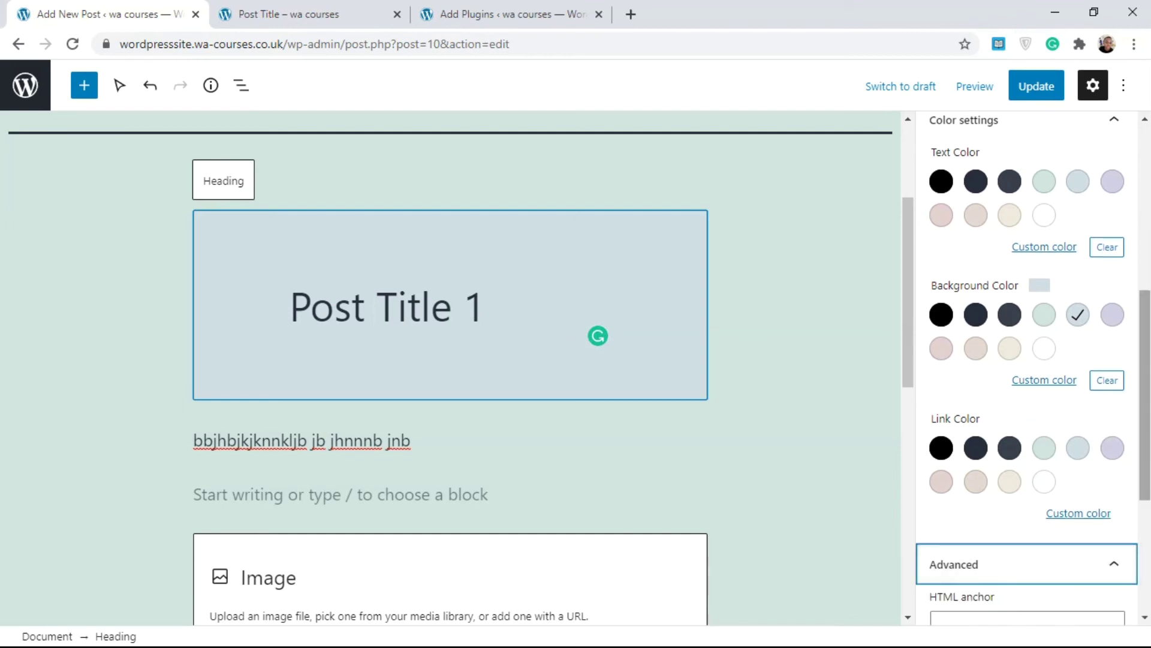
scroll(1026, 561, down, 4)
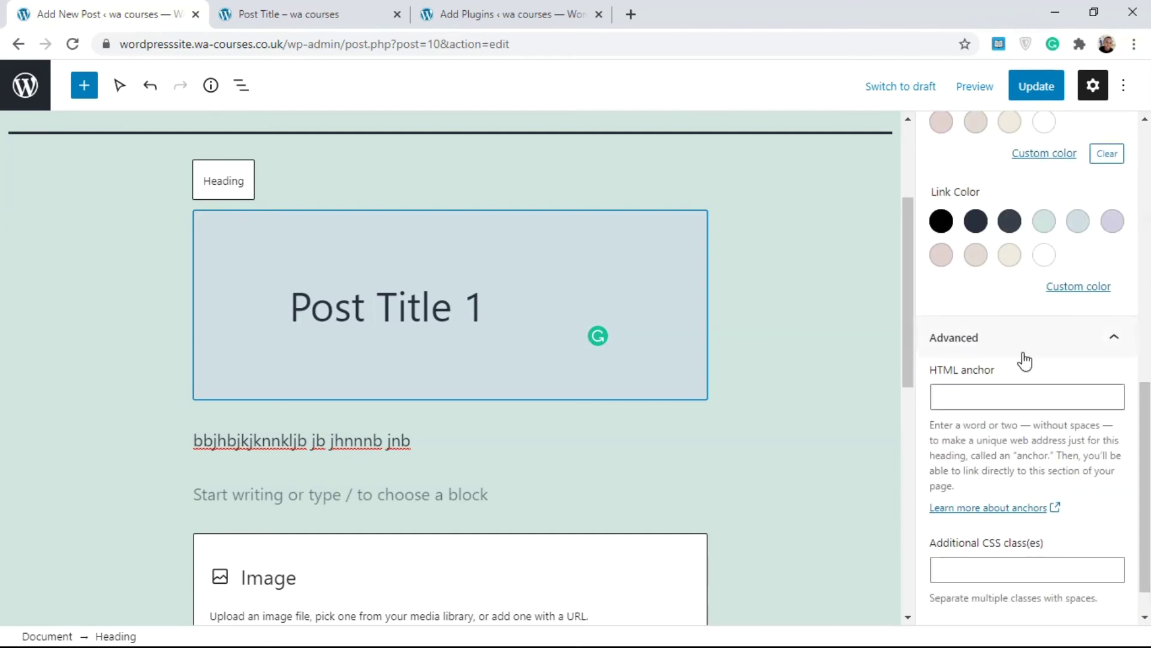
click(1024, 564)
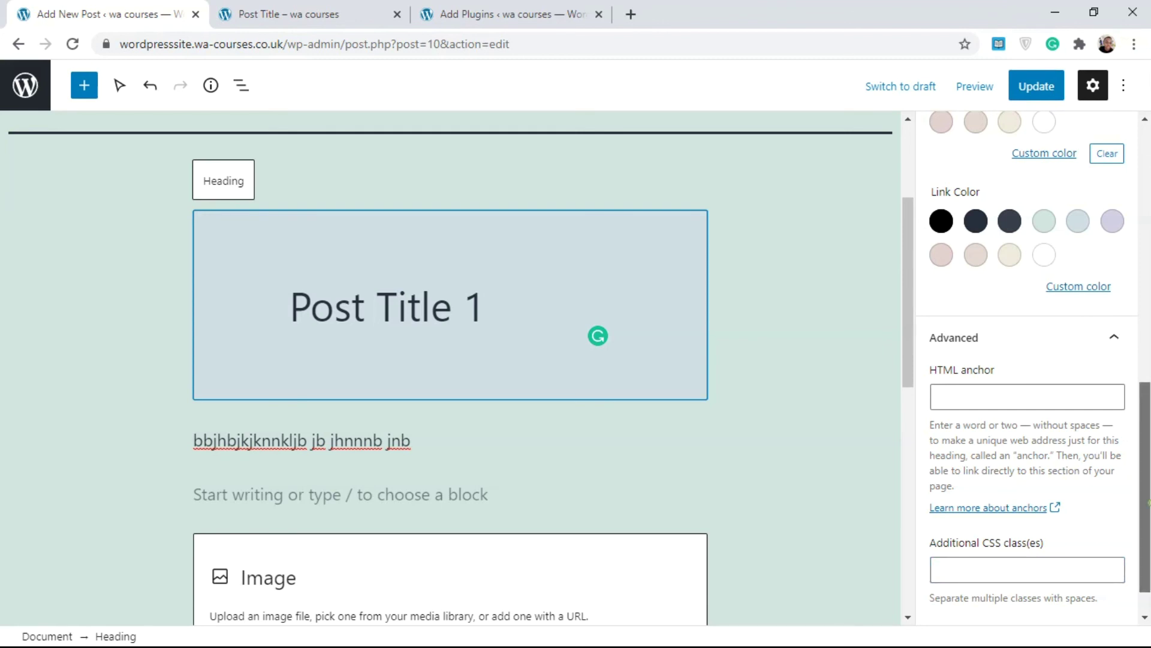
drag(1145, 486, 1146, 230)
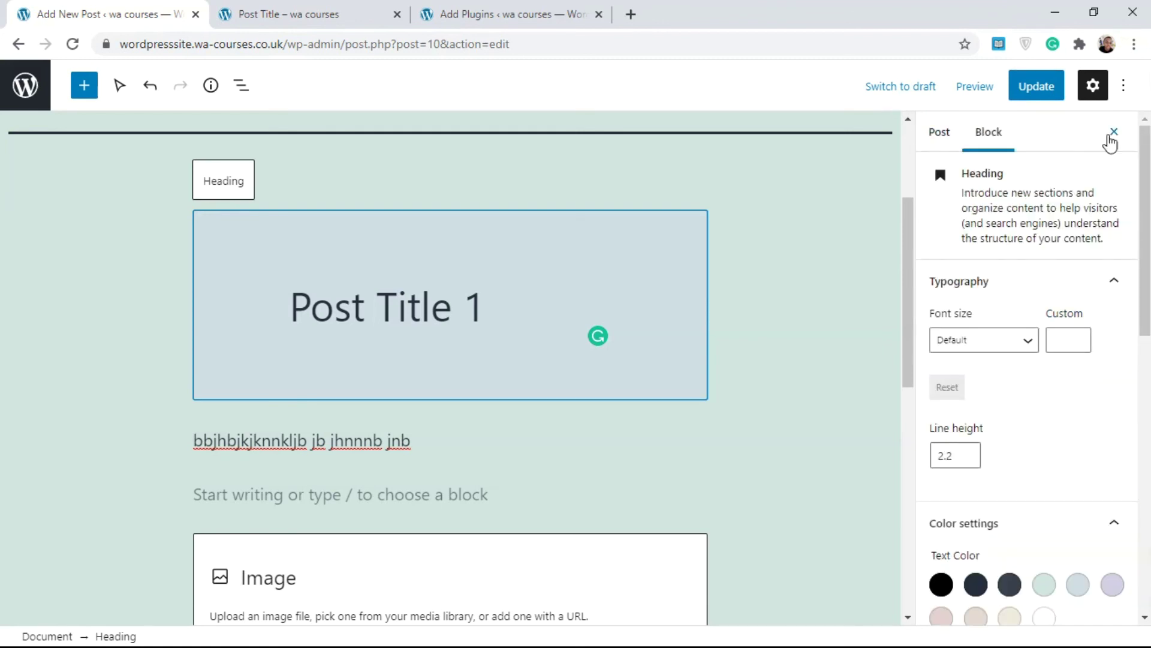
Close the sidebar, select the empty Image block, and reopen the block settings sidebar
click(1111, 135)
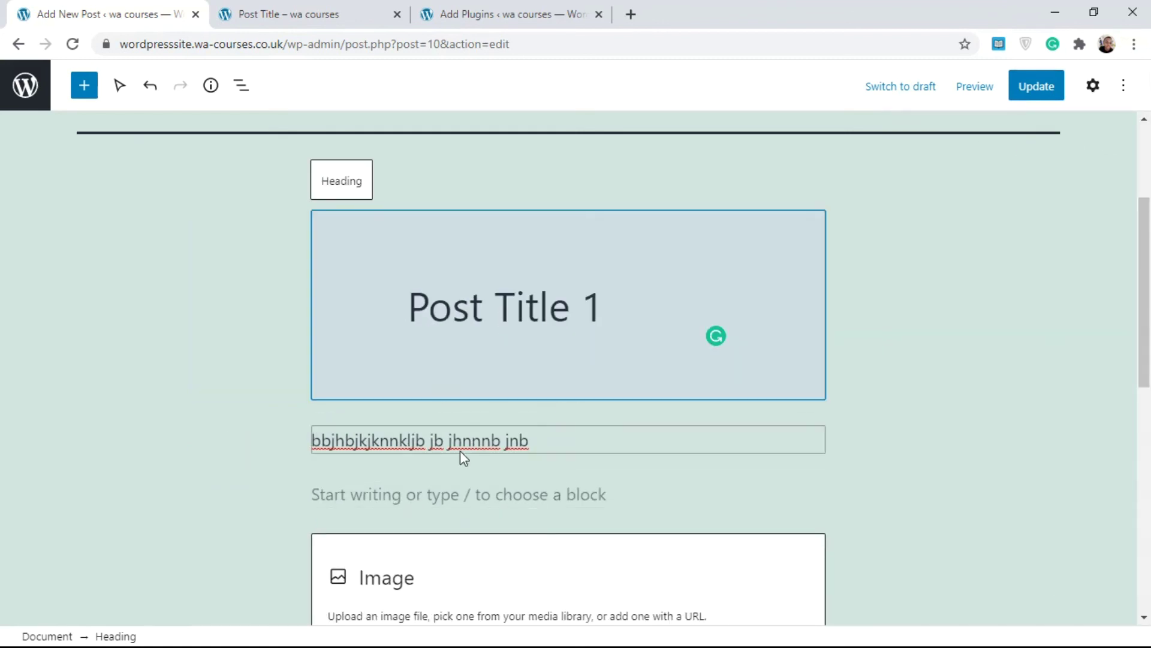
click(497, 565)
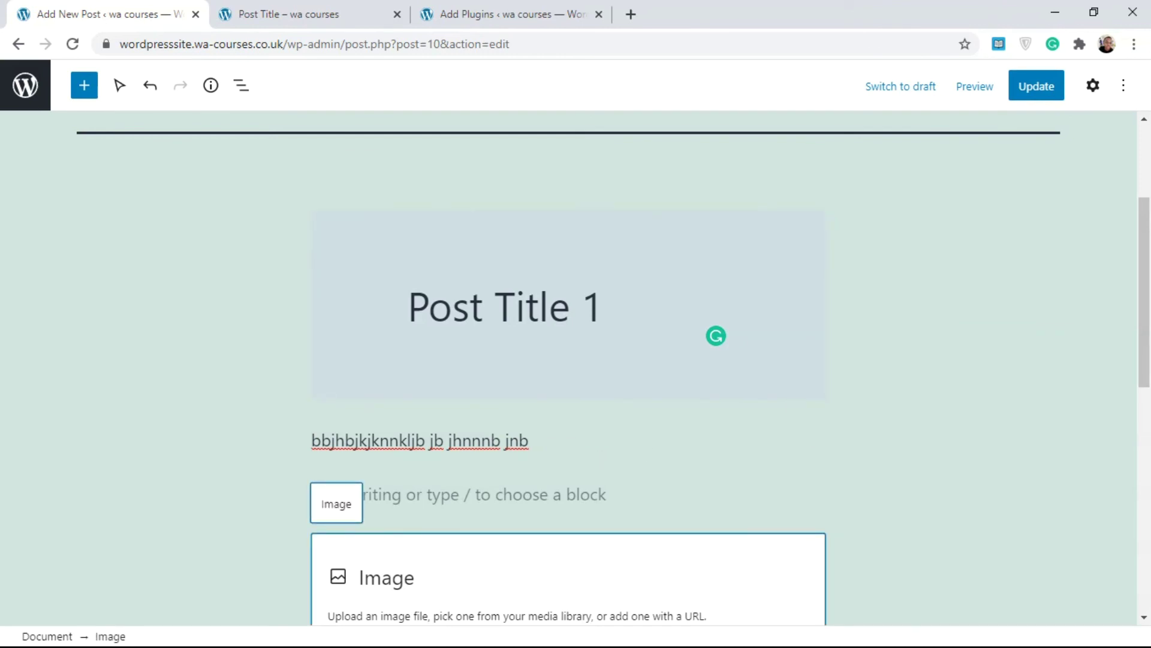
click(1131, 87)
click(1130, 86)
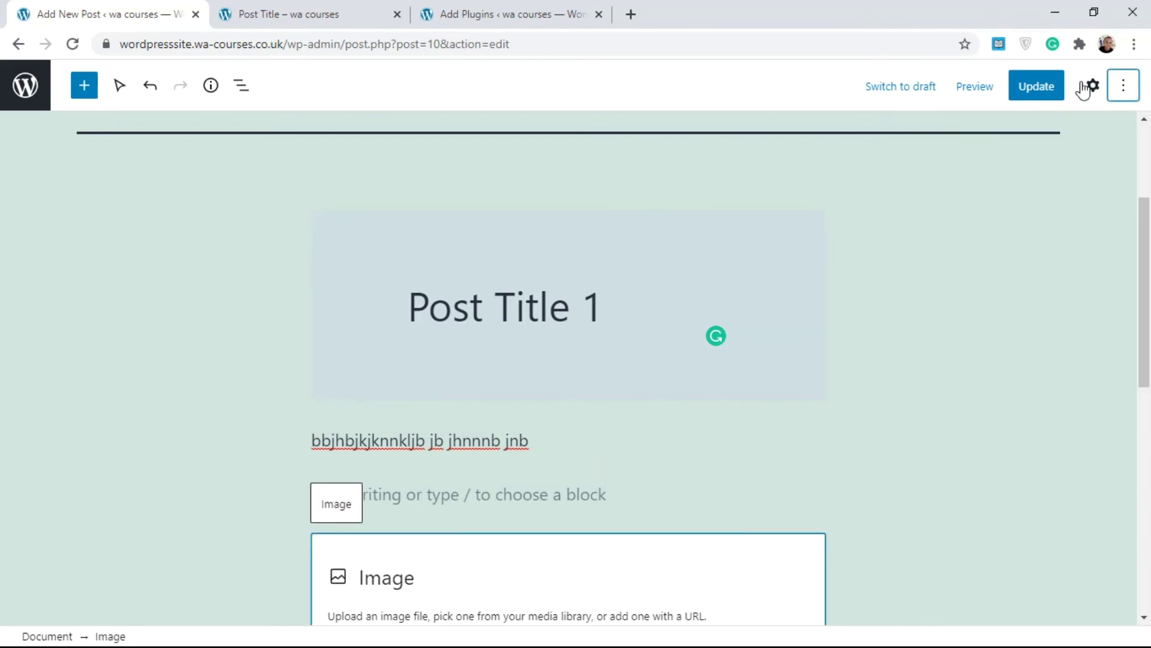
click(1090, 85)
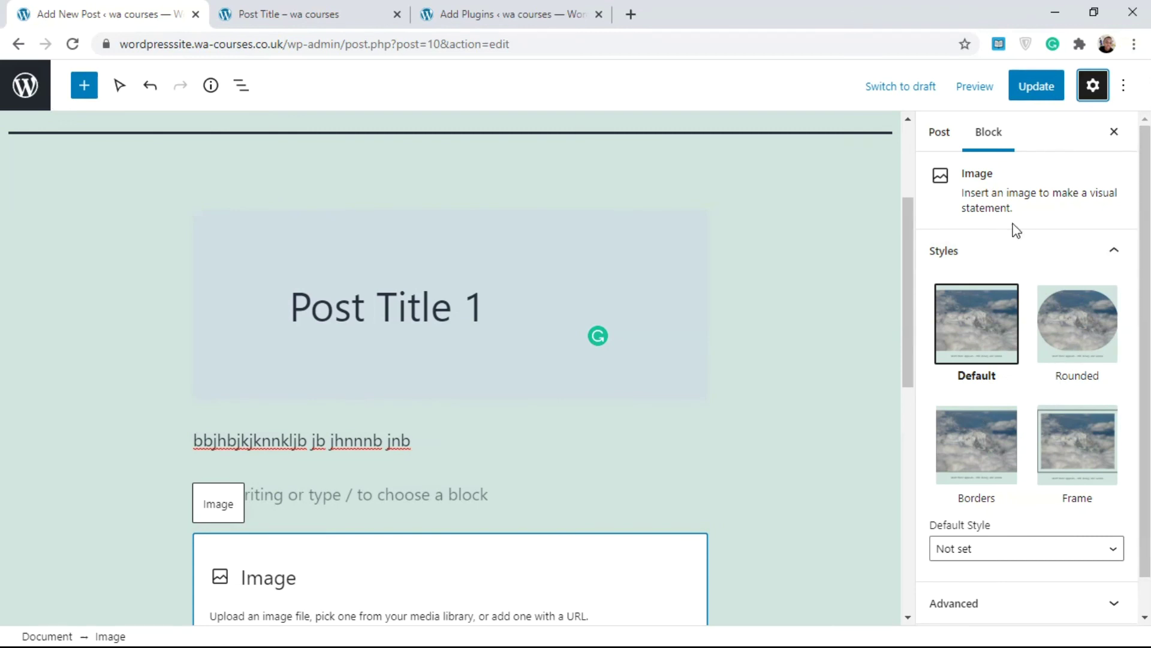
Scroll down the post and select the hhbh quote block
scroll(1079, 300, down, 1)
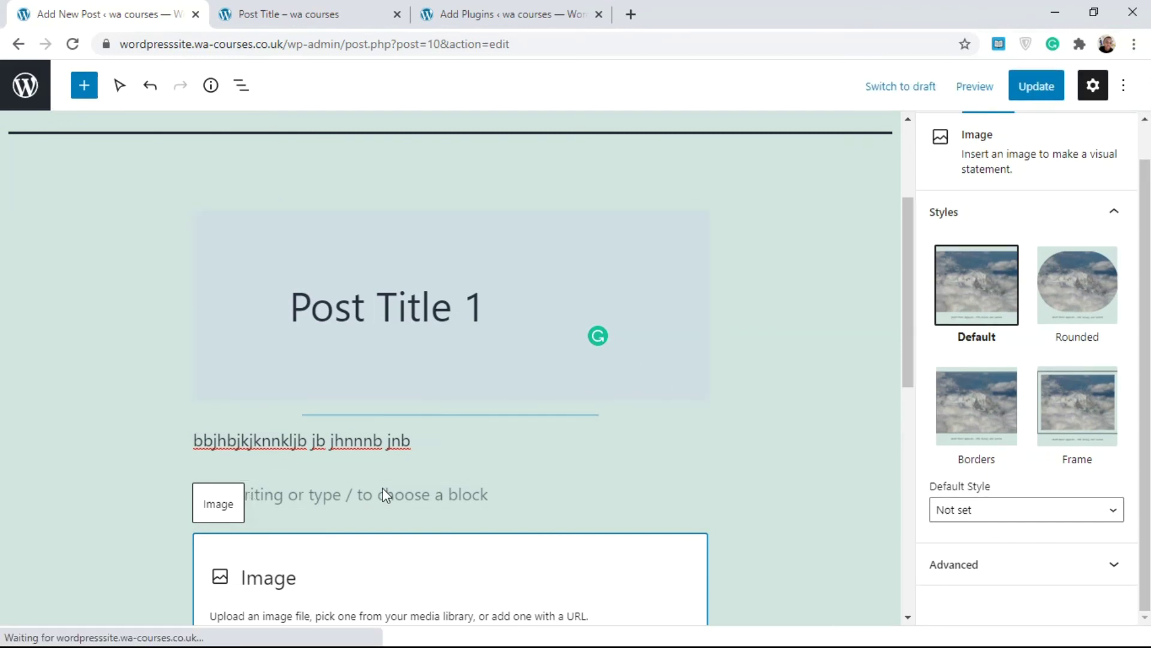
scroll(912, 390, down, 8)
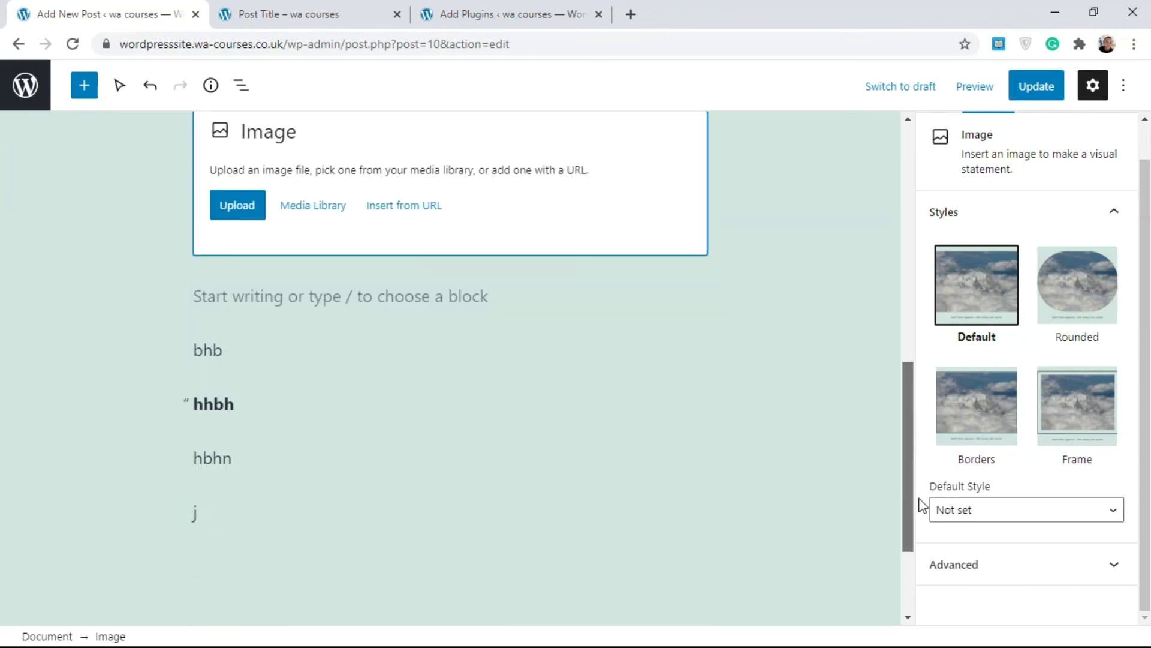
click(236, 361)
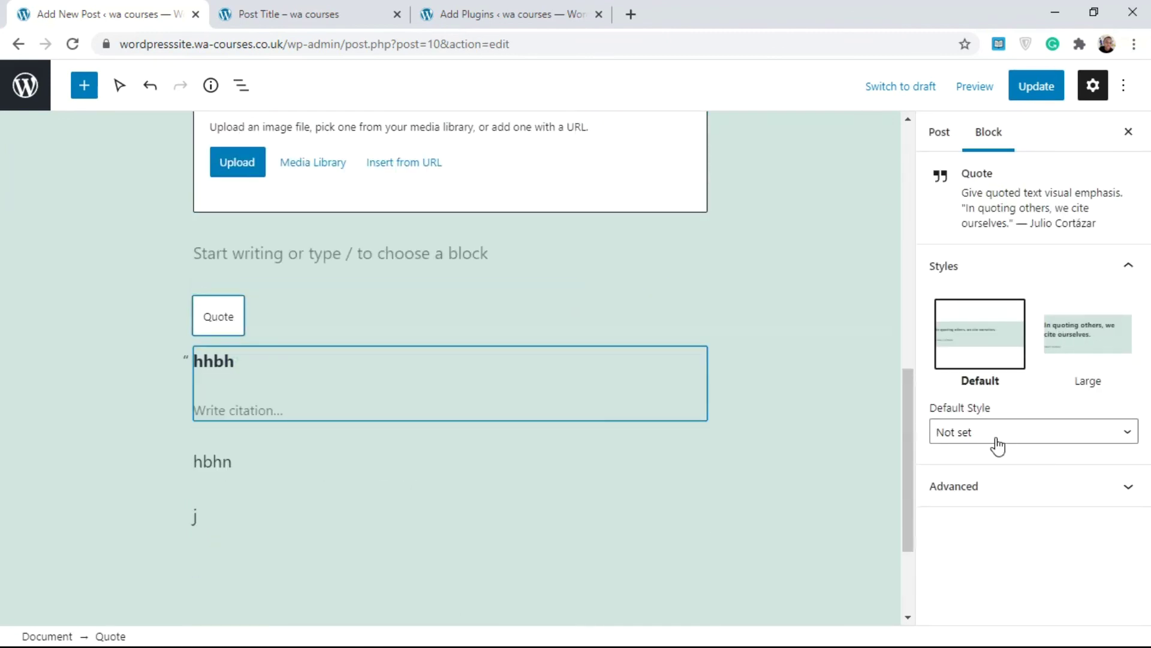
Switch to the Post settings and back to the quote block, toggling its Advanced panel
click(938, 135)
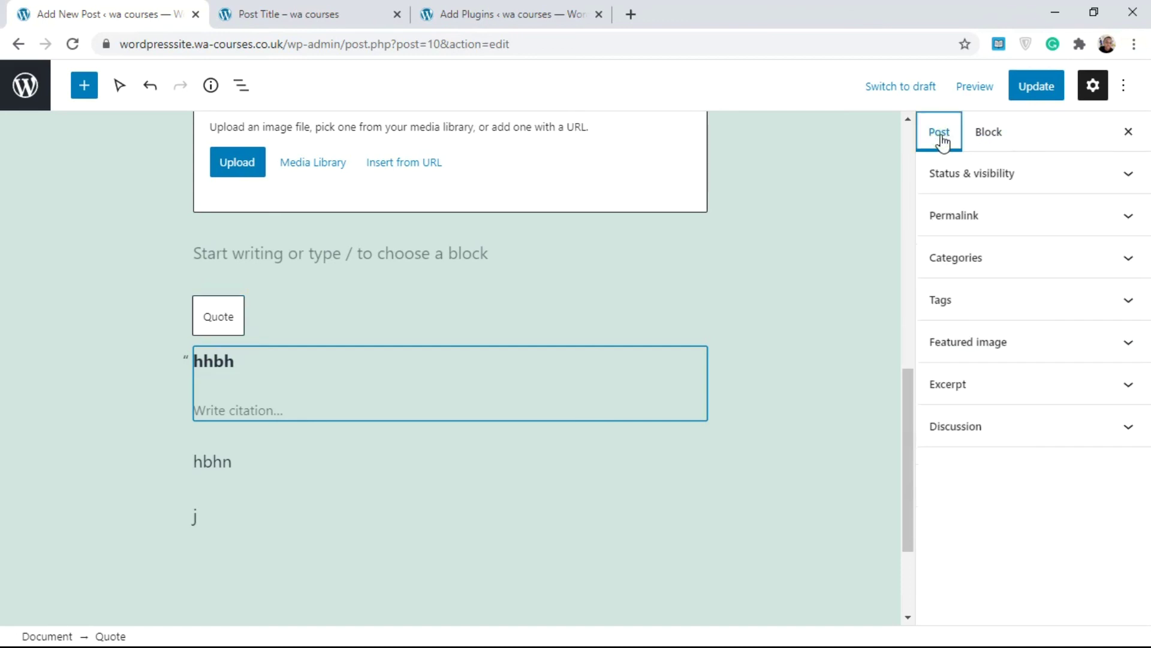
click(988, 143)
click(982, 487)
click(983, 487)
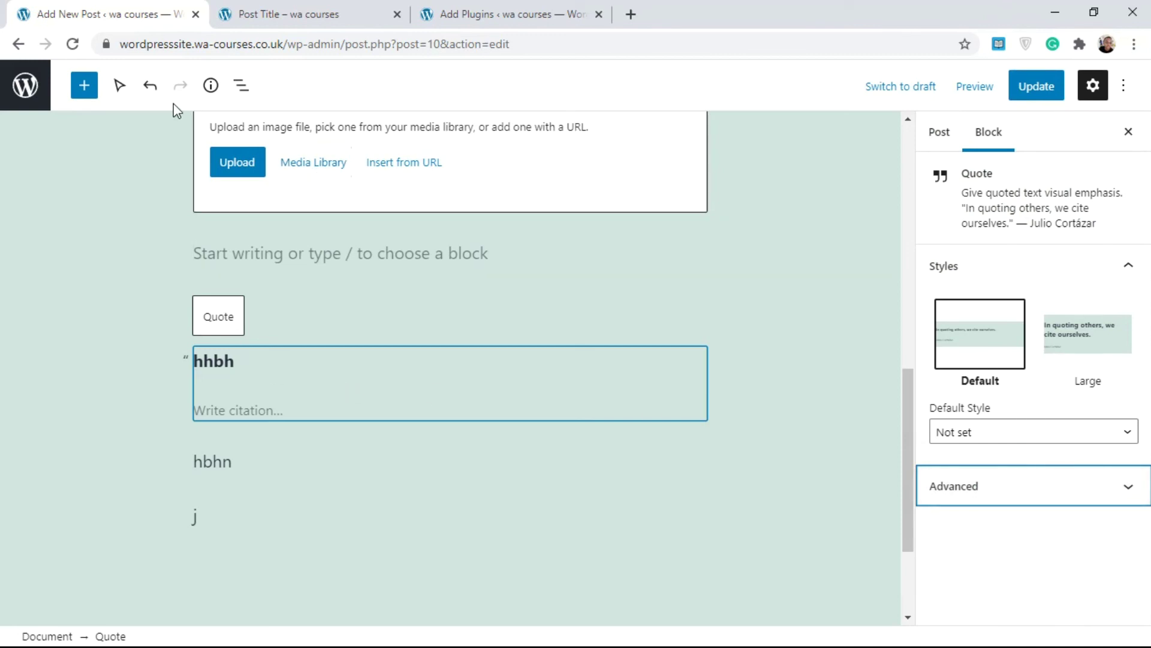
Switch Tools to Edit and back to Select, then expand the quote block's Advanced panel
click(110, 91)
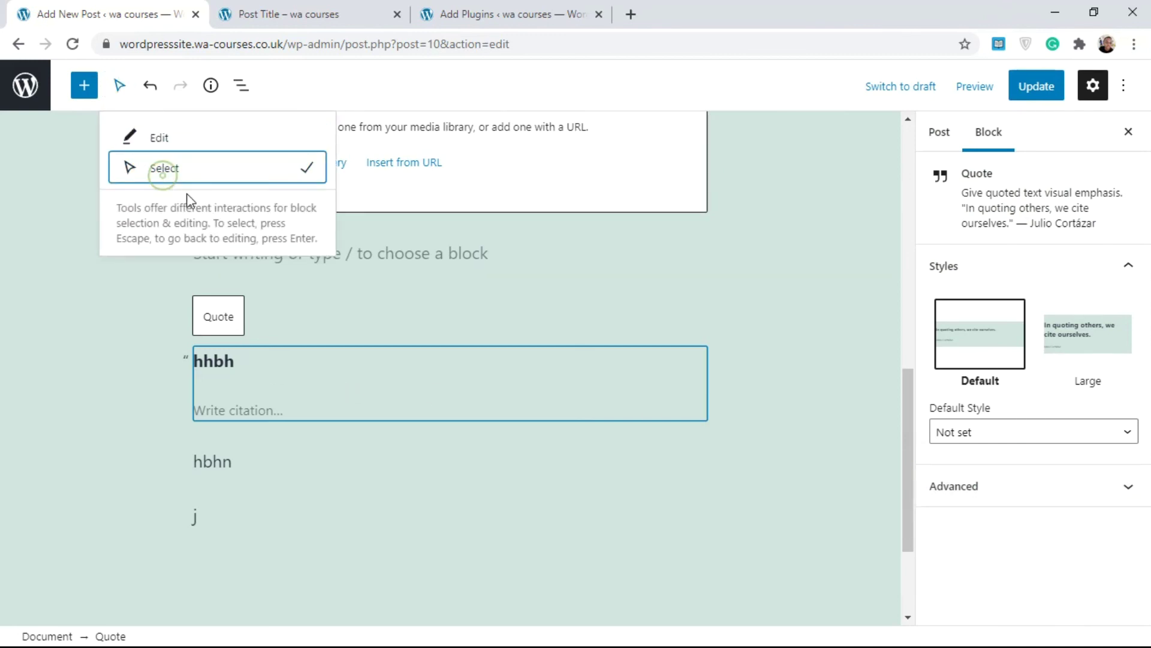
click(182, 143)
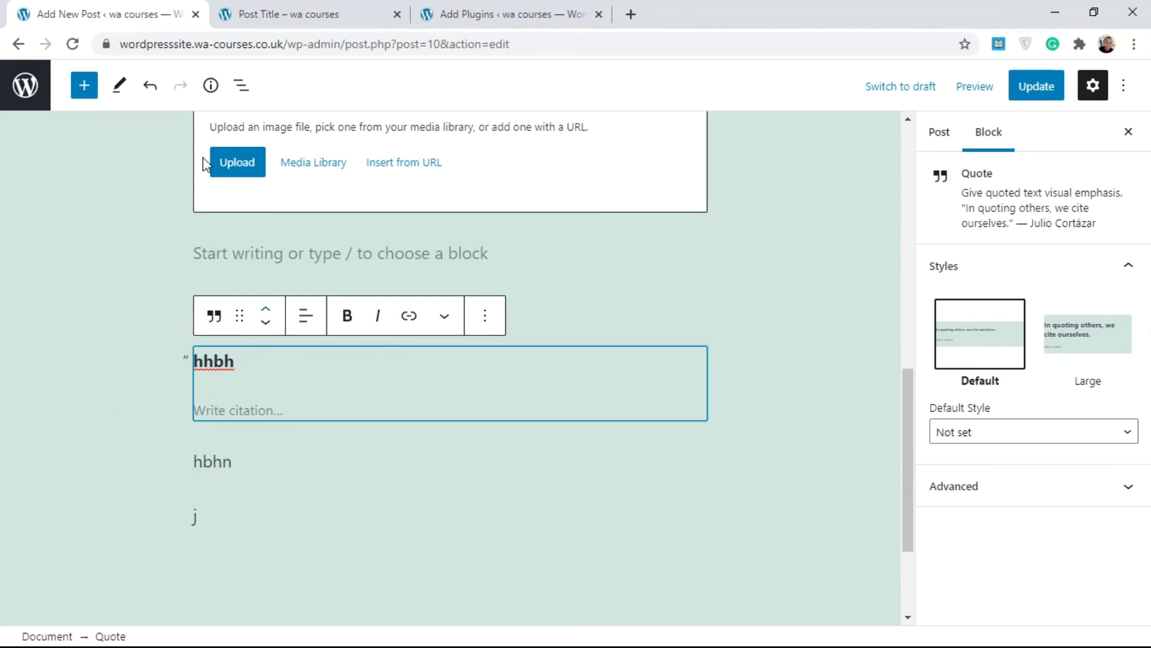
click(128, 90)
click(165, 169)
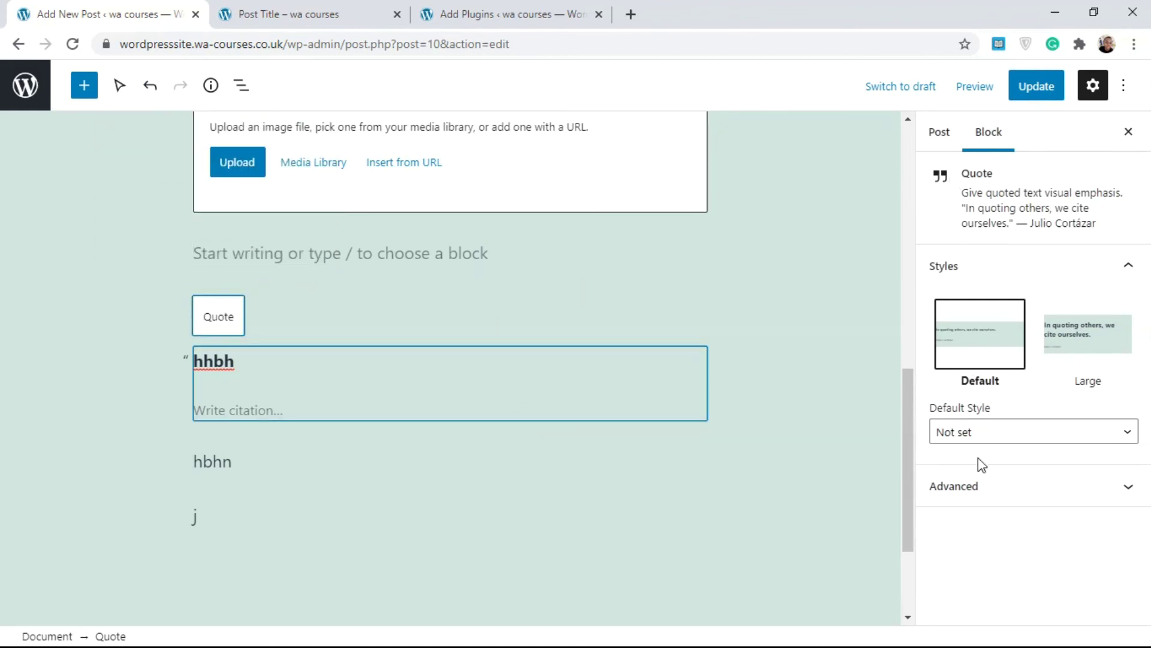
click(979, 483)
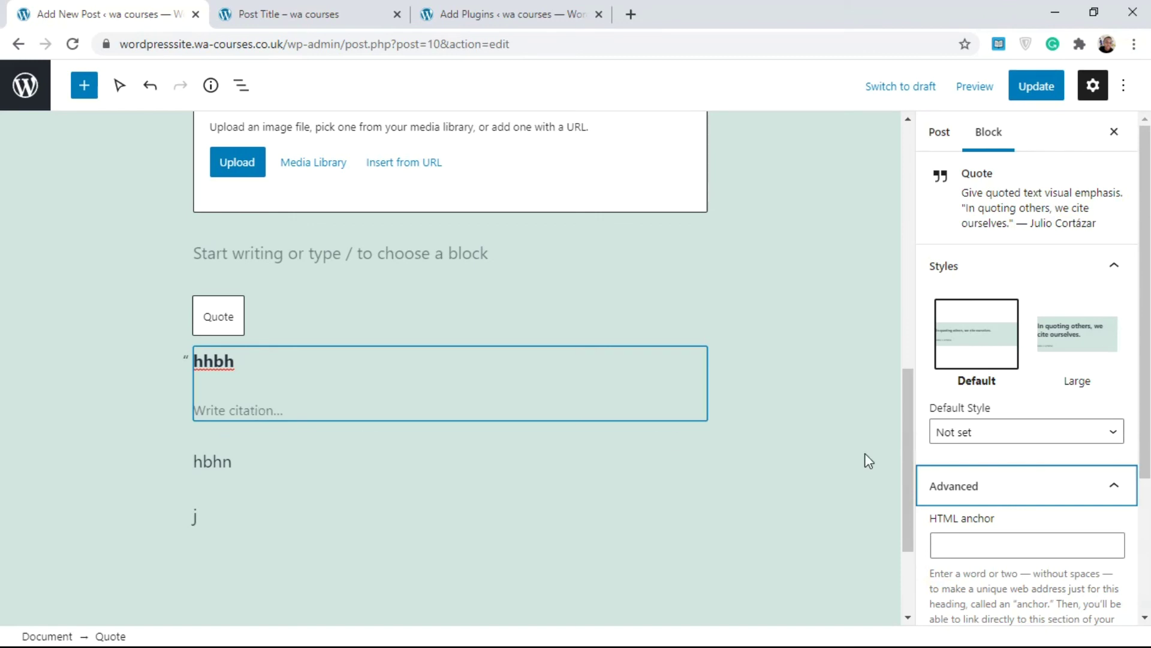
drag(902, 471, 905, 246)
Show the Post settings, view the options menu, then select the Post Title 1 heading
click(936, 134)
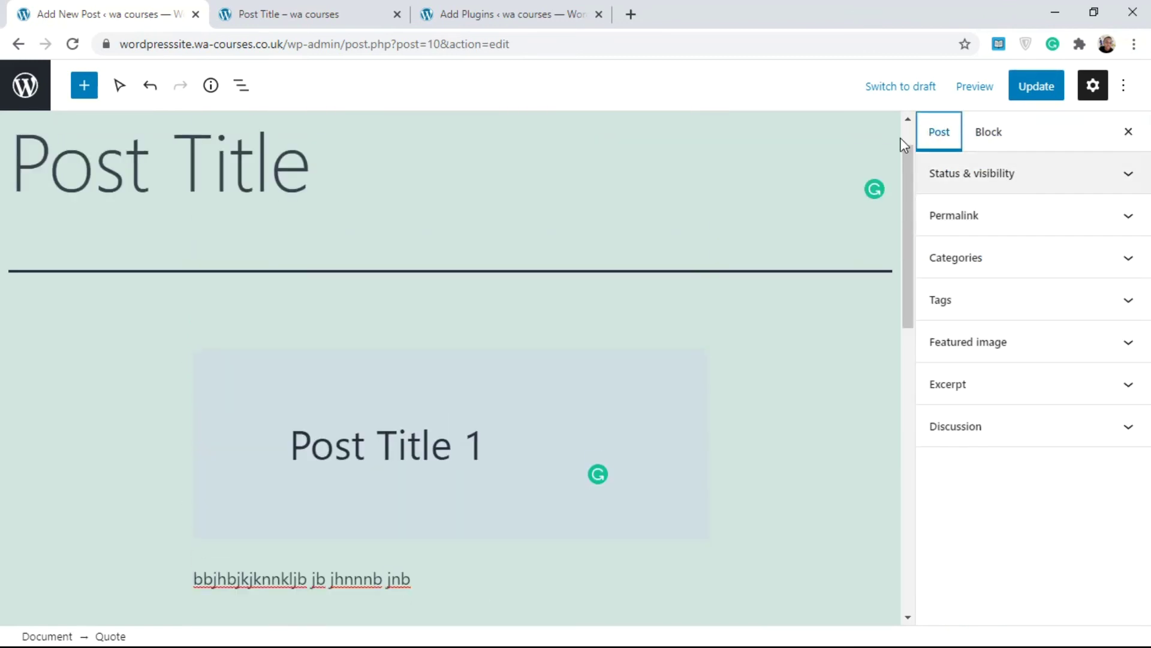
click(1124, 87)
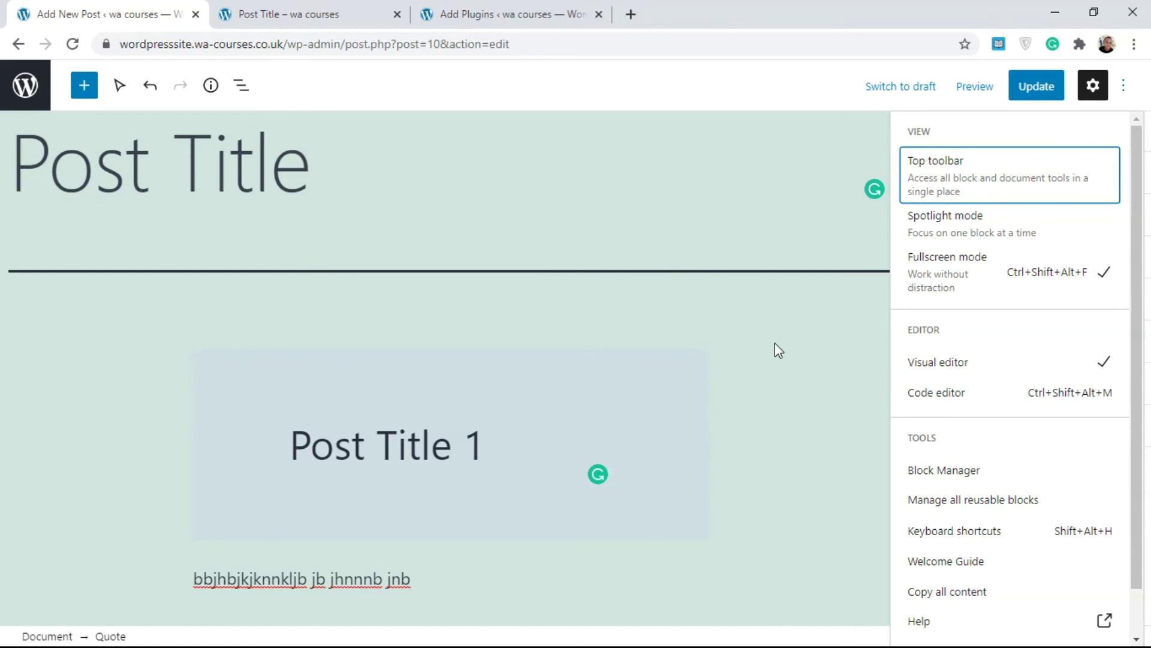
click(422, 413)
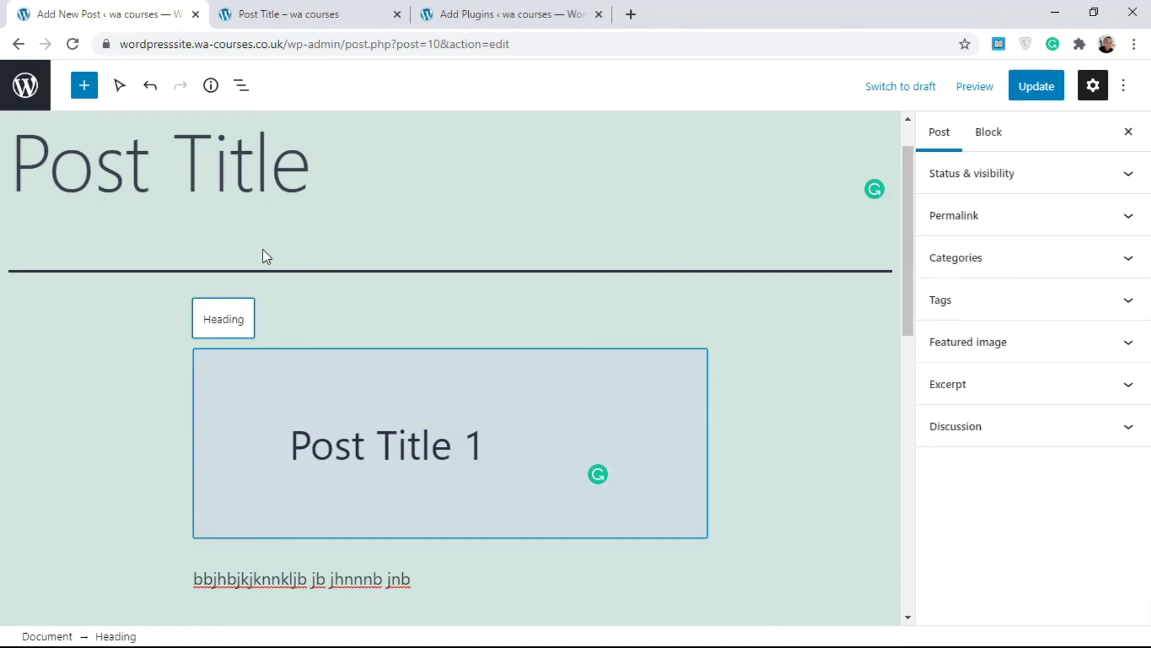